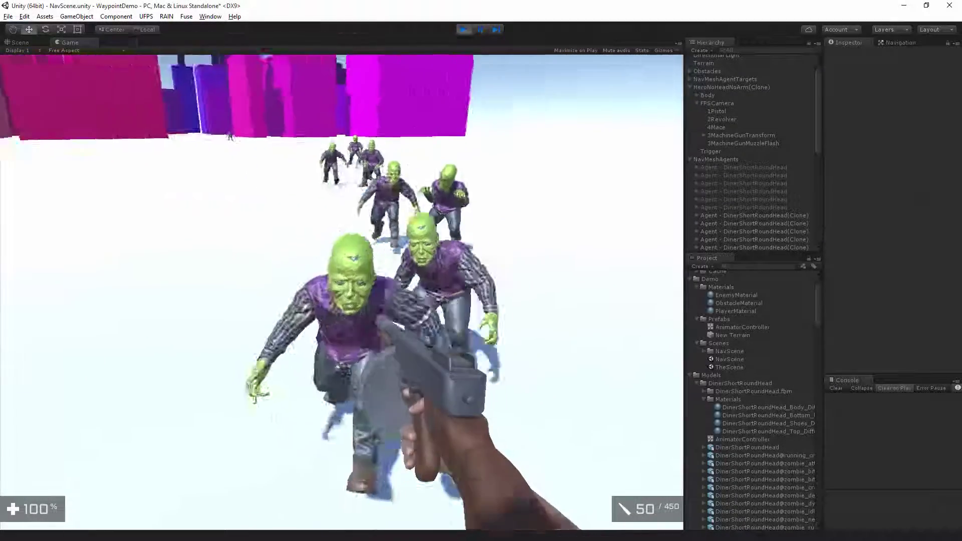
Play-test the zombie shooter scene by moving around and firing the machine gun at the zombies, and exit play mode
{"action": "key", "text": "s"}
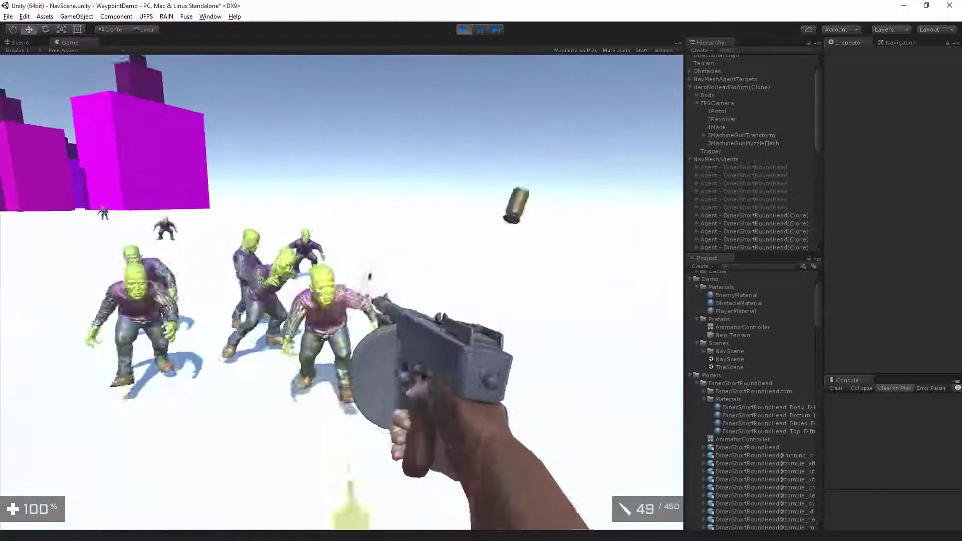
{"action": "left_click", "coordinate": [342, 292]}
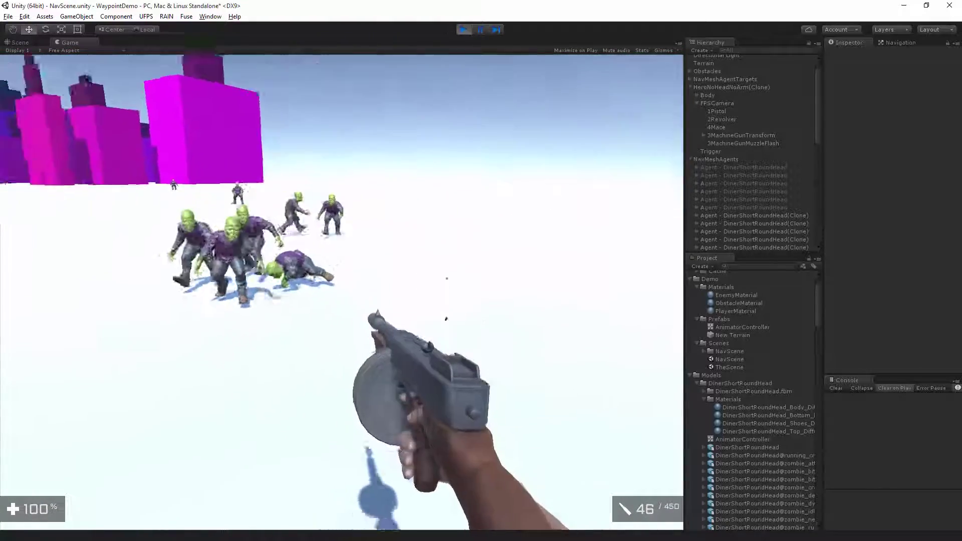
{"action": "left_click", "coordinate": [342, 293]}
{"action": "left_click", "coordinate": [342, 292]}
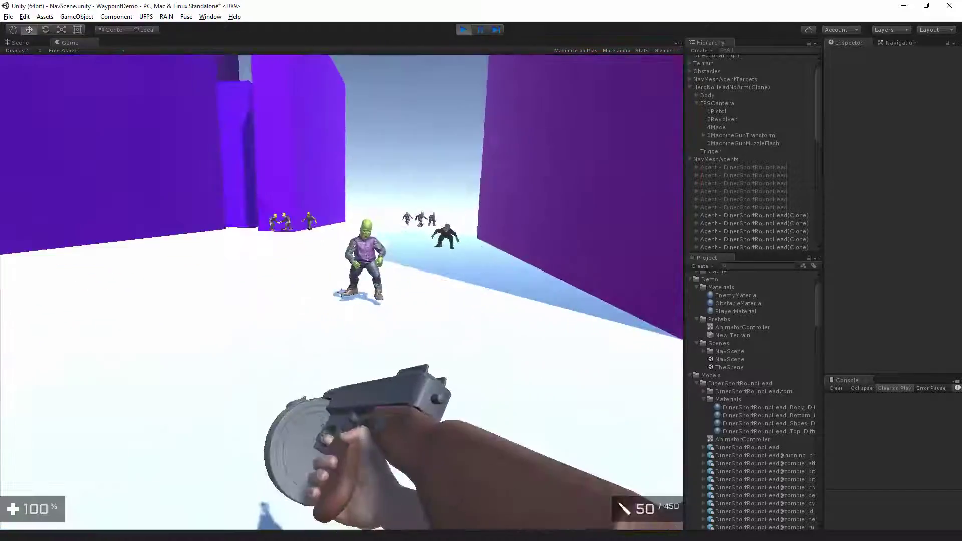
{"action": "key", "text": "w"}
{"action": "left_click", "coordinate": [341, 292]}
{"action": "left_click", "coordinate": [341, 292]}
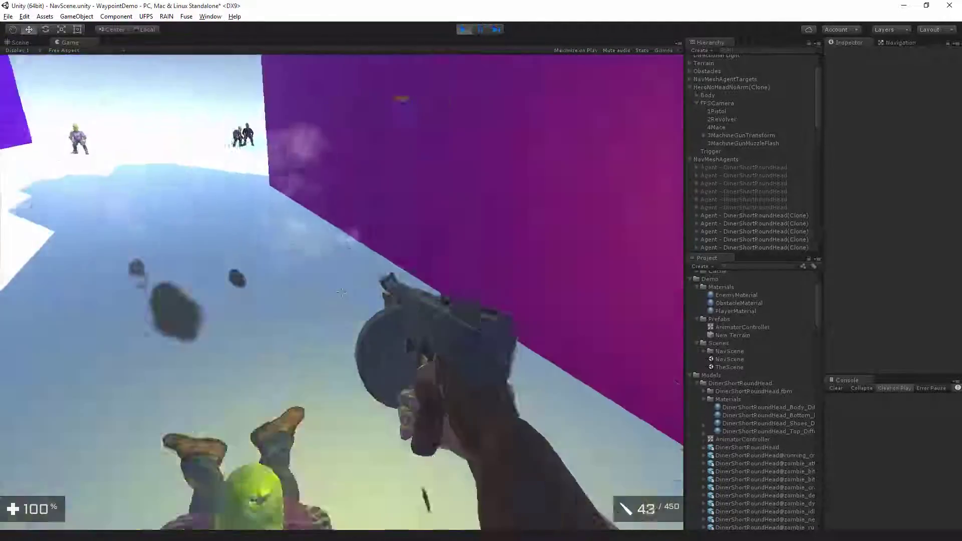
{"action": "left_click_drag", "start_coordinate": [341, 292], "coordinate": [341, 292]}
{"action": "left_click", "coordinate": [342, 293]}
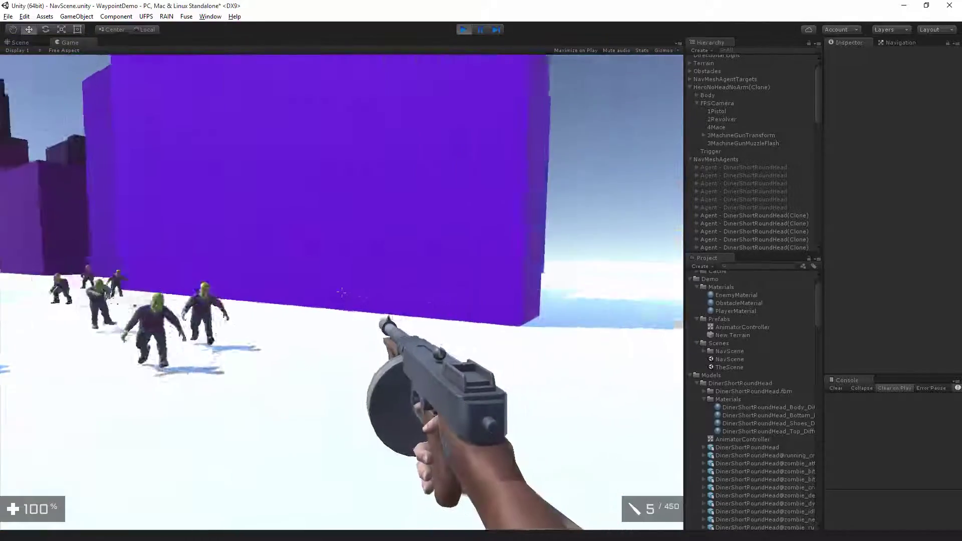
{"action": "left_click_drag", "start_coordinate": [341, 291], "coordinate": [341, 292]}
{"action": "key", "text": "s"}
{"action": "left_click", "coordinate": [341, 292]}
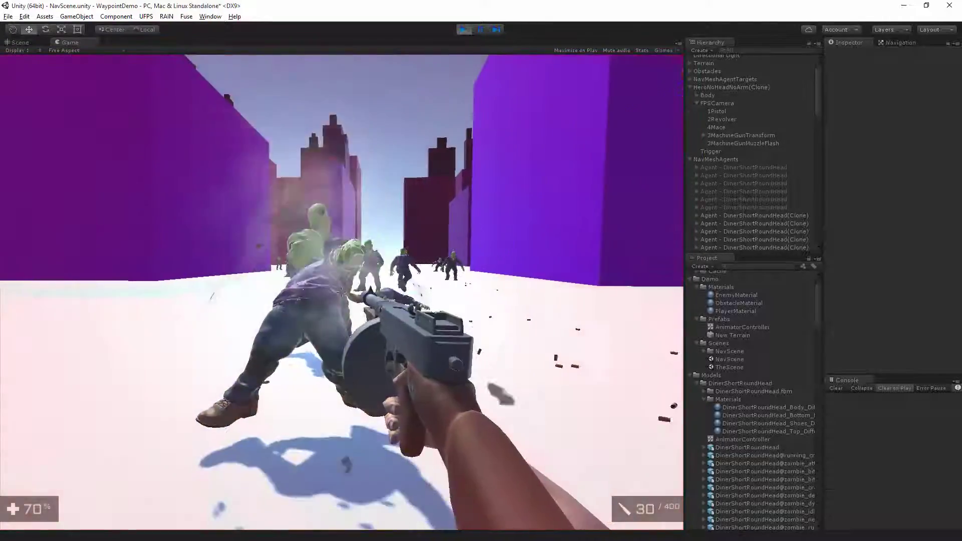
{"action": "left_click", "coordinate": [342, 292]}
{"action": "key", "text": "s"}
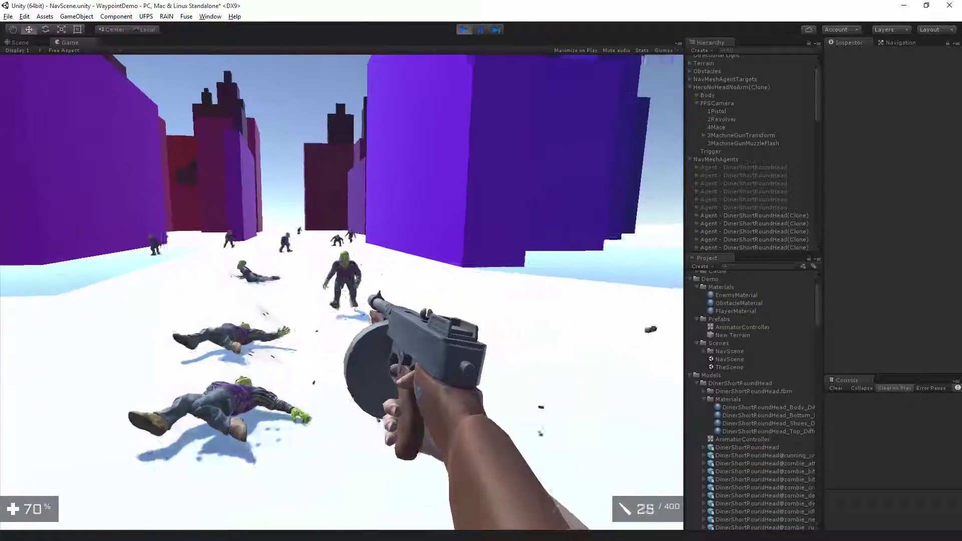
{"action": "left_click", "coordinate": [342, 292]}
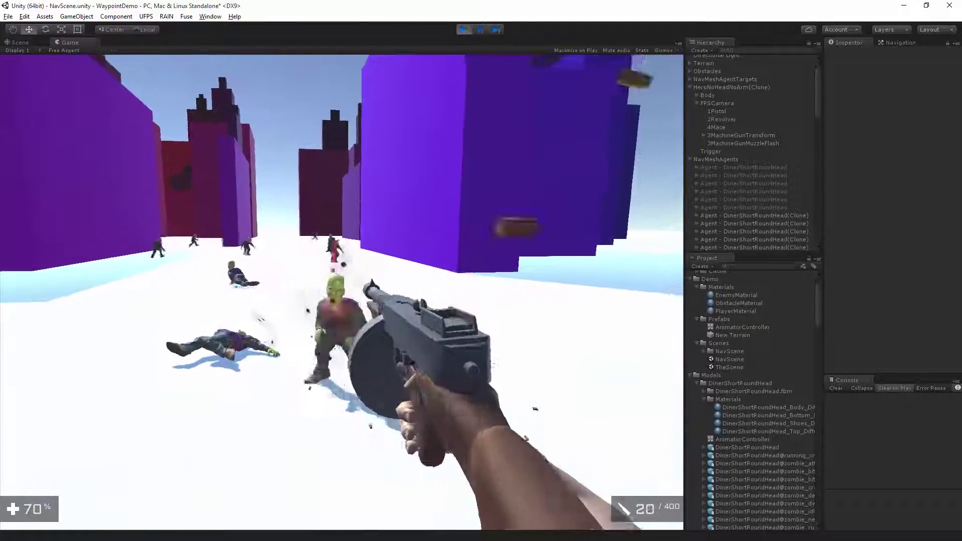
{"action": "left_click", "coordinate": [342, 292]}
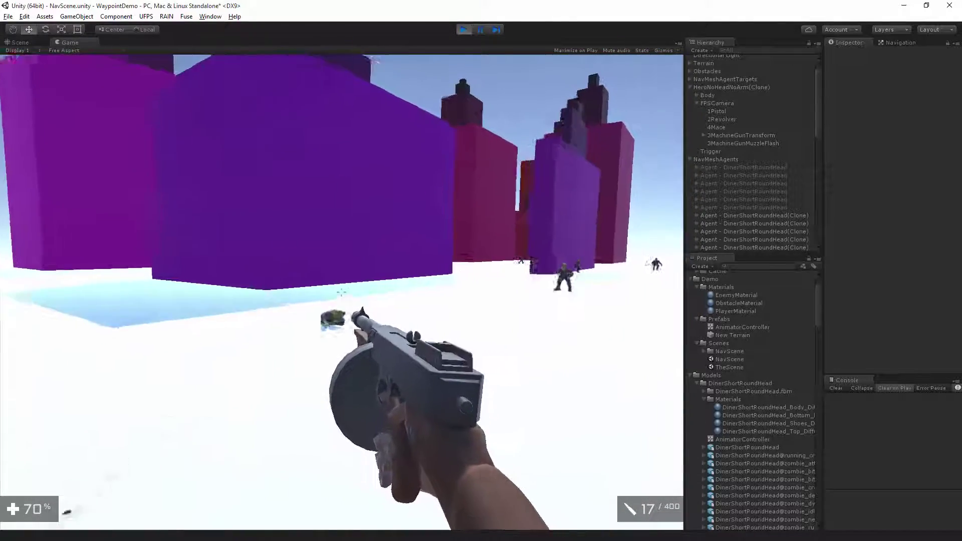
{"action": "key", "text": "ctrl+p"}
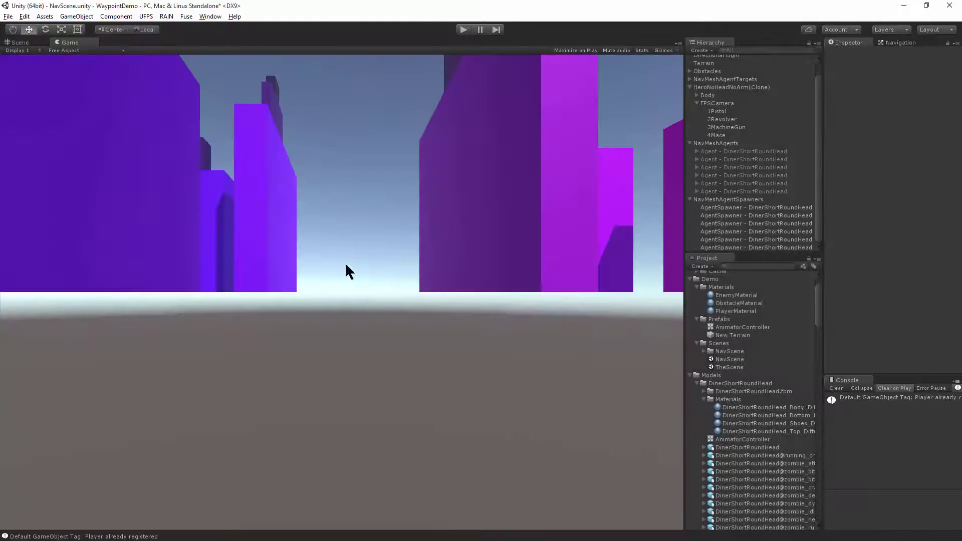
Create a new scene and save it as NavScene.unity in Assets/Demo/Scenes, replacing the existing file
{"action": "left_click", "coordinate": [8, 16]}
{"action": "left_click", "coordinate": [13, 26]}
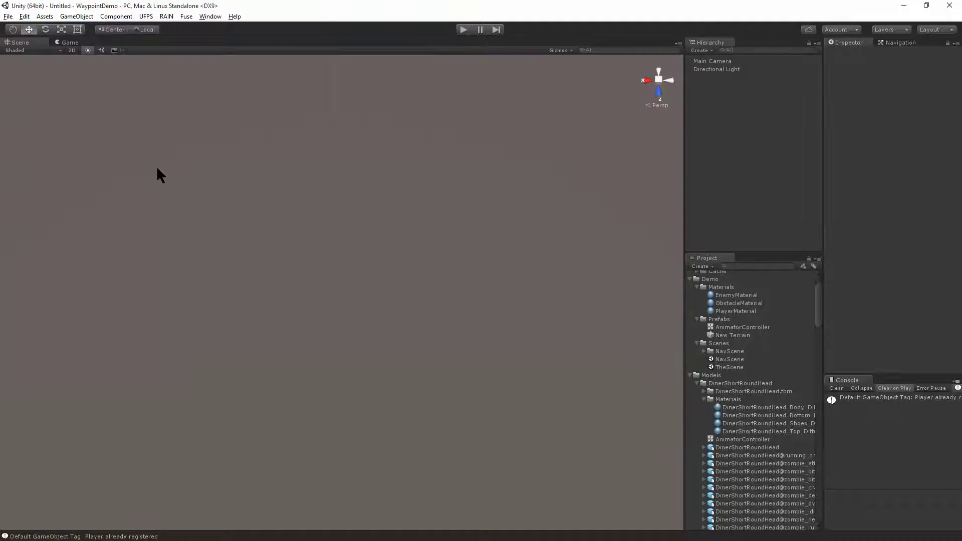
{"action": "left_click", "coordinate": [9, 17]}
{"action": "left_click", "coordinate": [38, 57]}
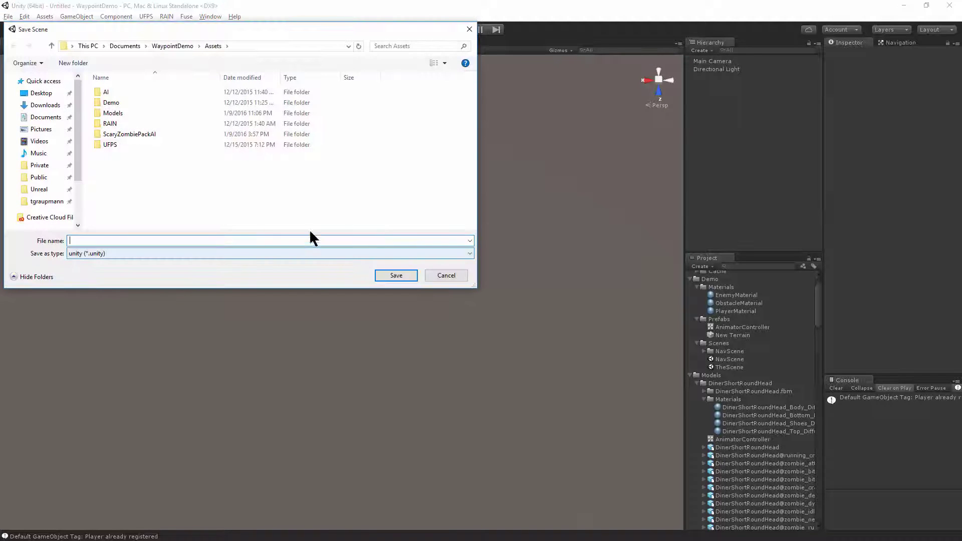
{"action": "double_click", "coordinate": [113, 103]}
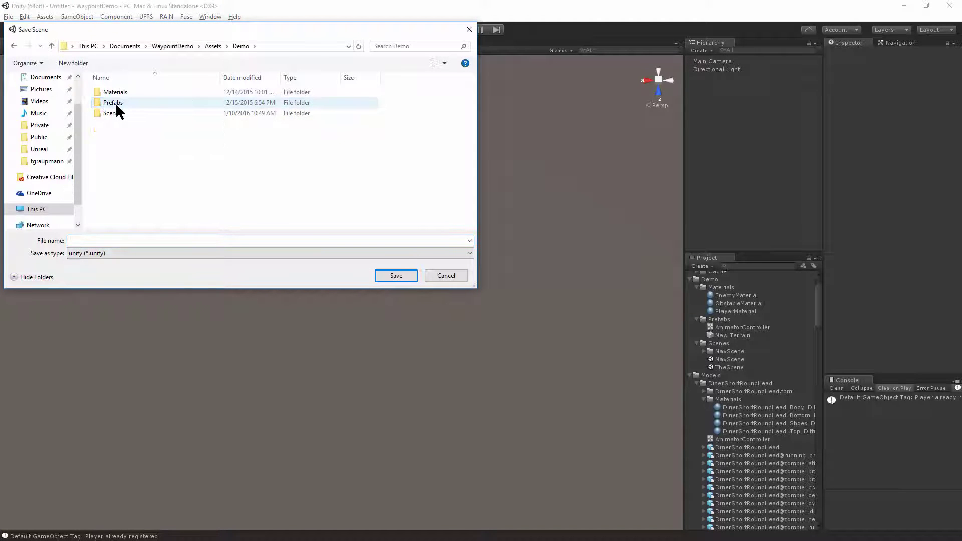
{"action": "left_click", "coordinate": [117, 111]}
{"action": "double_click", "coordinate": [116, 113]}
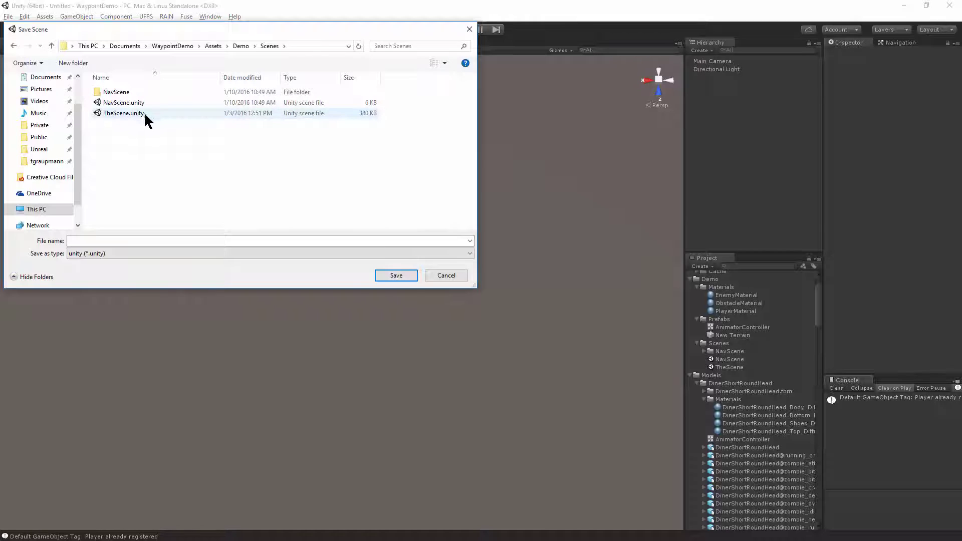
{"action": "double_click", "coordinate": [143, 104]}
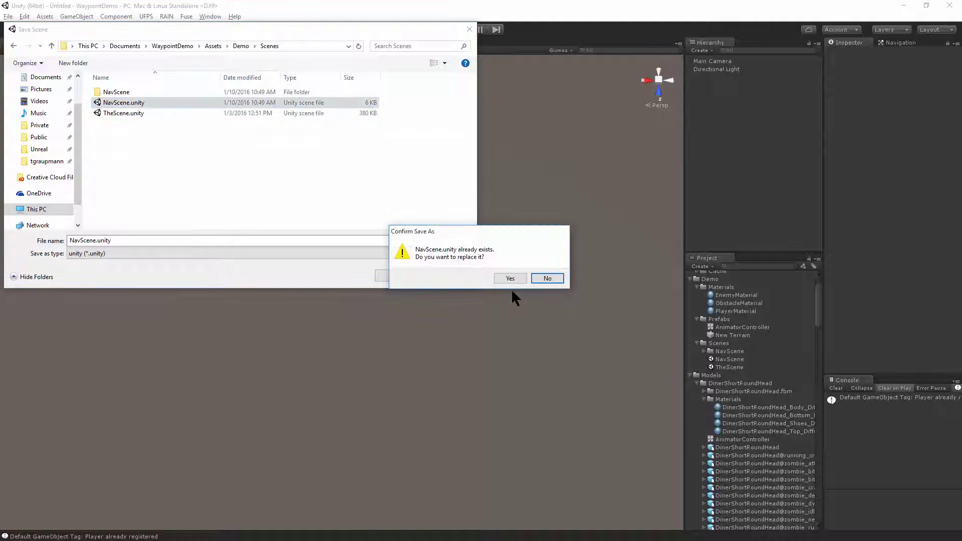
{"action": "left_click", "coordinate": [512, 278]}
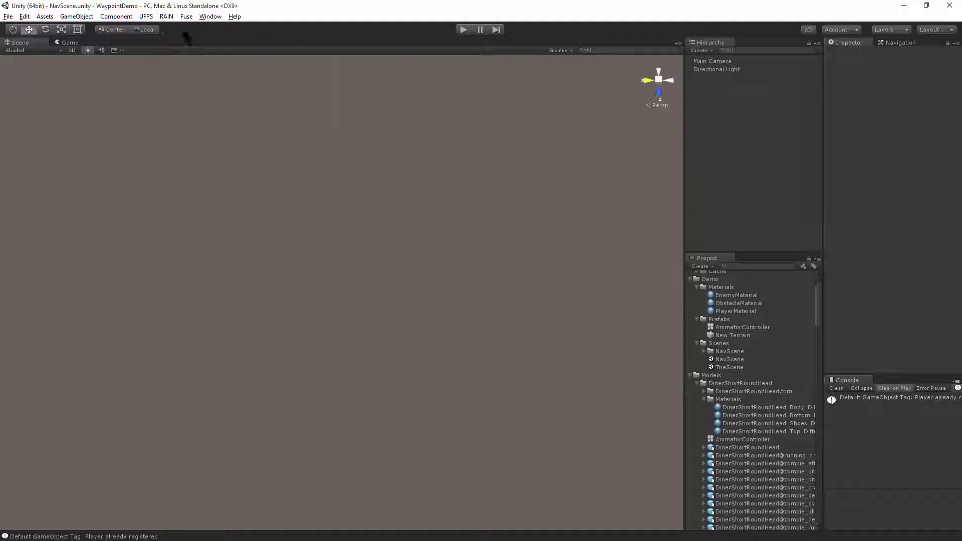
Run the Setup NavMesh [Waypoint Demo] Scary Zombie Pack command on the empty scene
{"action": "left_click", "coordinate": [187, 17]}
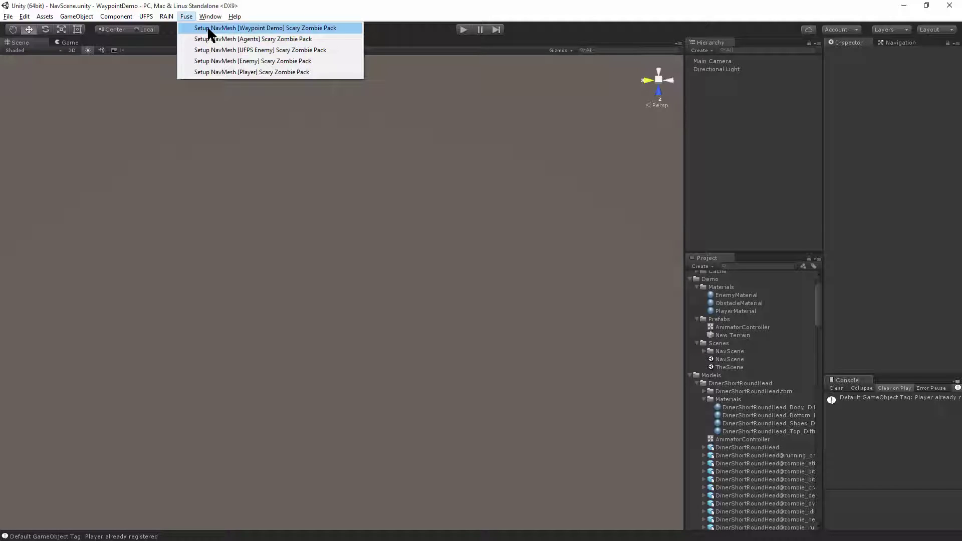
{"action": "left_click", "coordinate": [208, 28]}
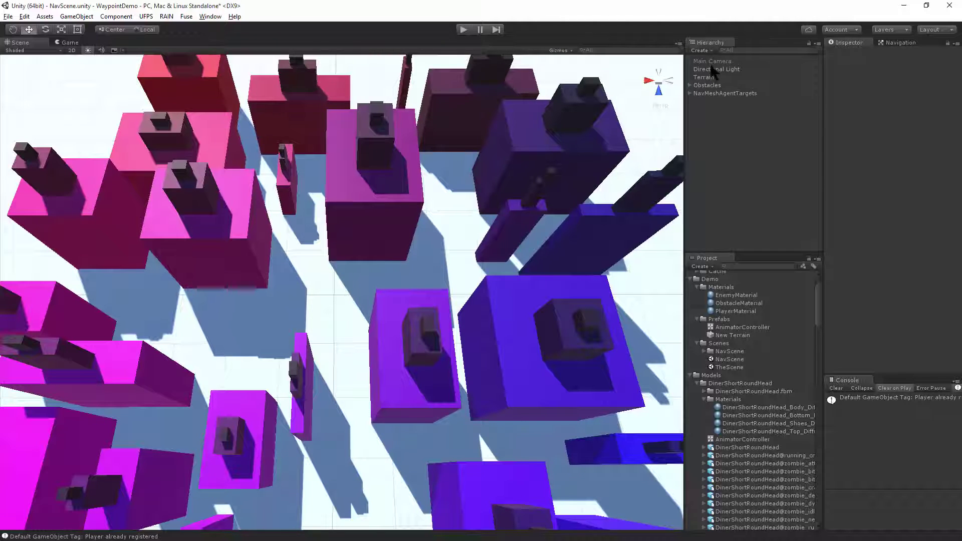
Examine the Main Camera, Directional Light, Terrain, Obstacles and the individual targets under NavMeshAgentTargets
{"action": "left_click", "coordinate": [712, 61]}
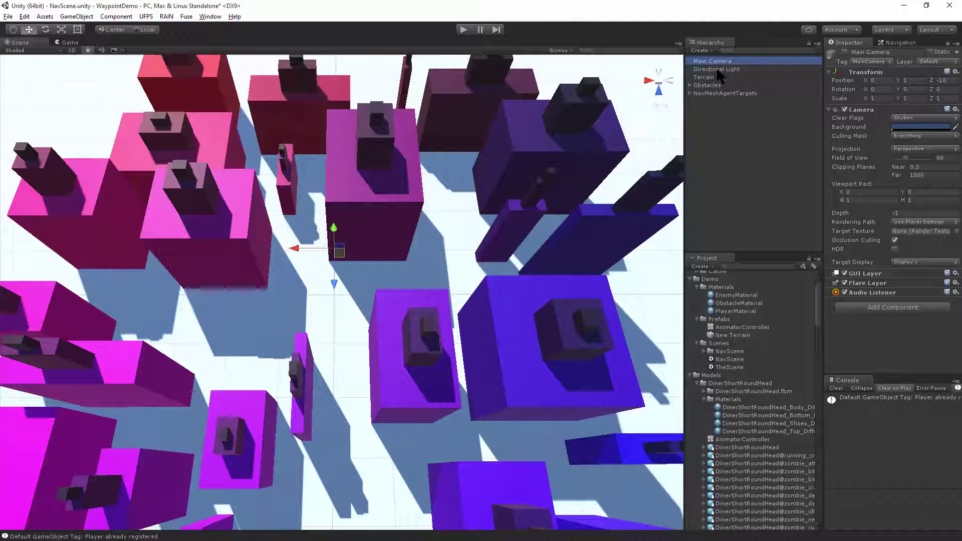
{"action": "left_click", "coordinate": [718, 70]}
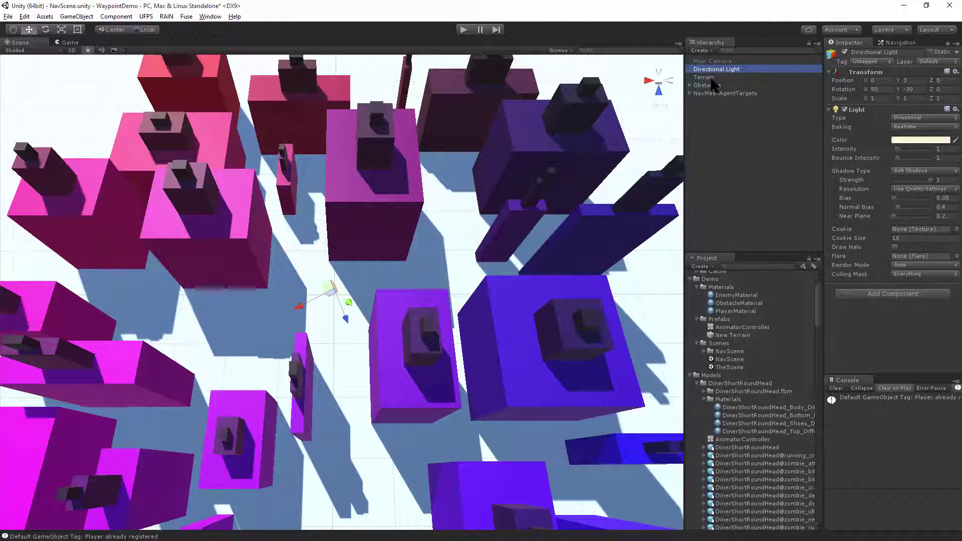
{"action": "left_click", "coordinate": [711, 79]}
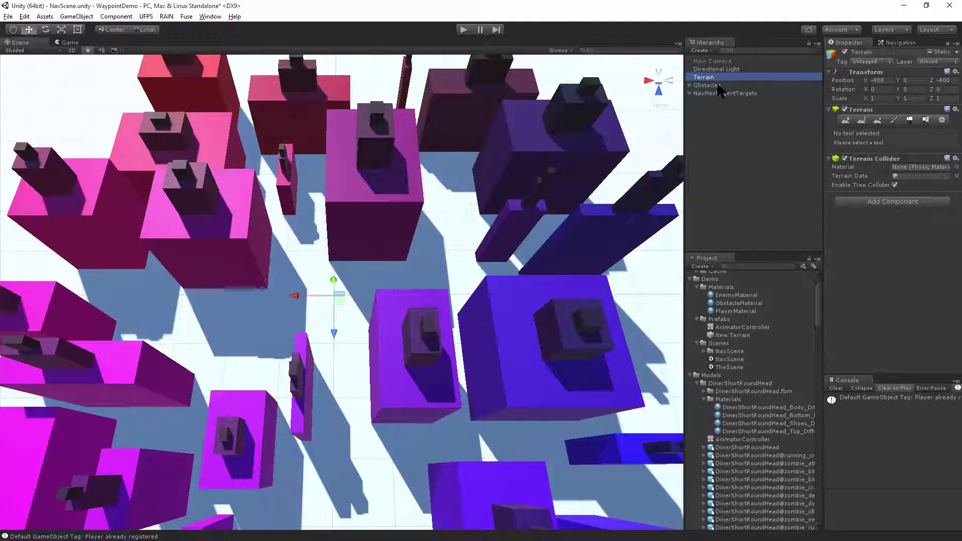
{"action": "left_click", "coordinate": [714, 86]}
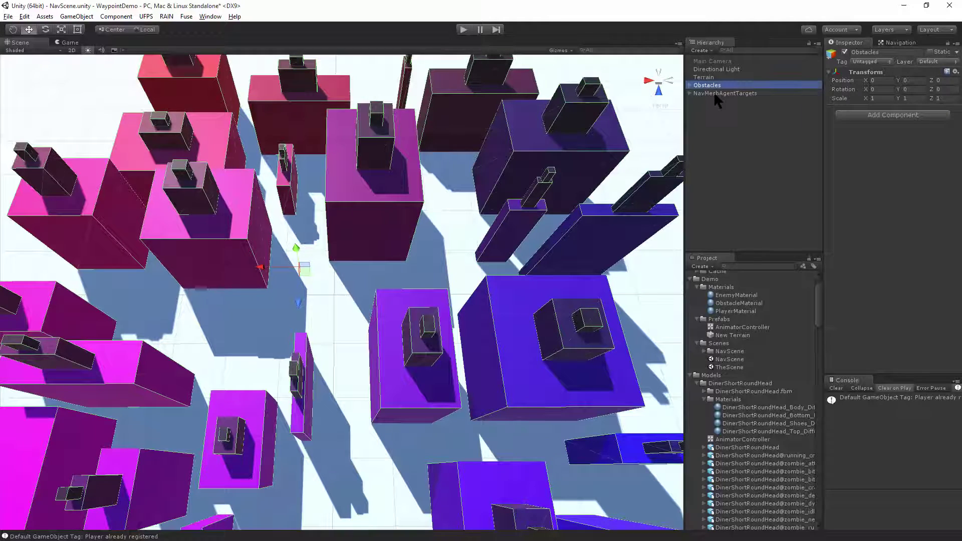
{"action": "left_click", "coordinate": [713, 93]}
{"action": "key", "text": "Right"}
{"action": "left_click", "coordinate": [717, 101]}
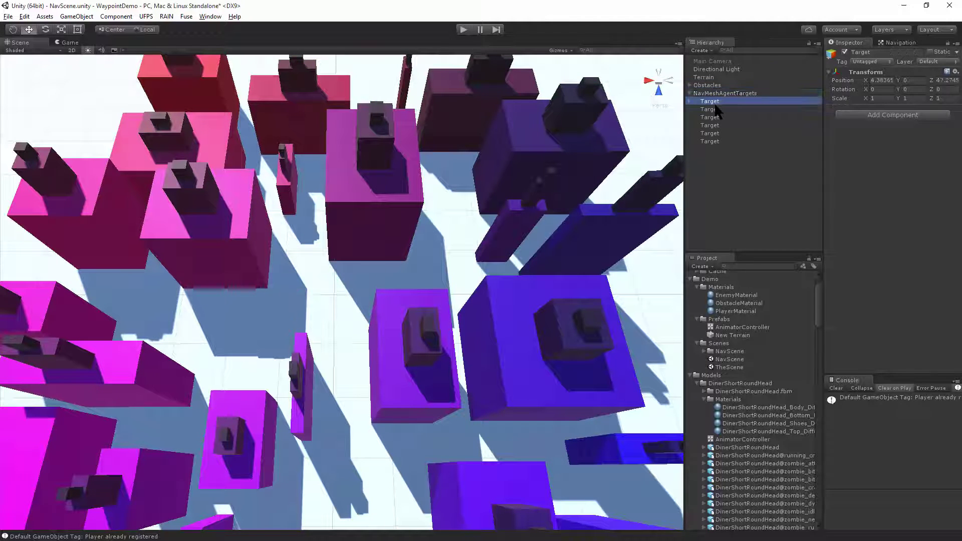
{"action": "key", "text": "Down"}
{"action": "key", "text": "Down"}
{"action": "key", "text": "Down"}
{"action": "key", "text": "Down"}
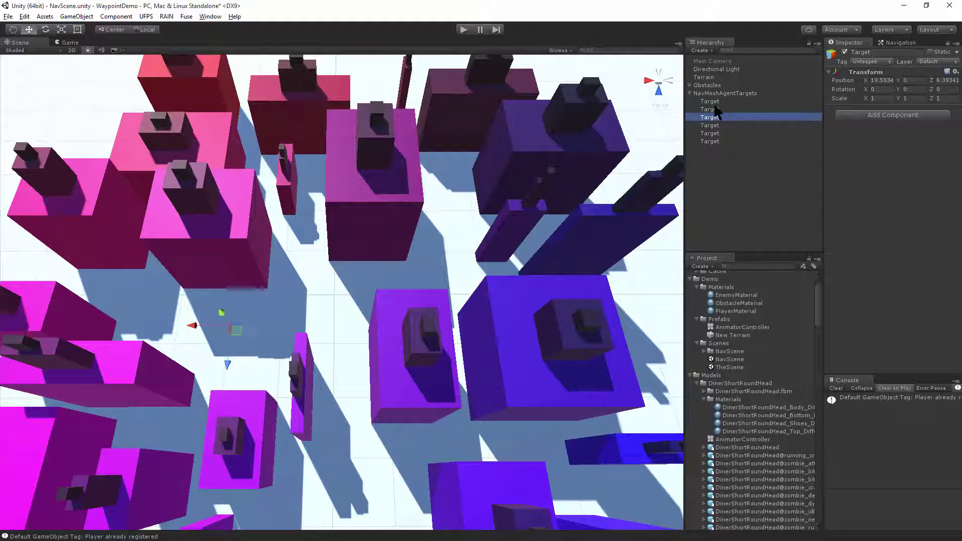
{"action": "key", "text": "Down"}
{"action": "key", "text": "Up"}
{"action": "key", "text": "Up"}
{"action": "key", "text": "Up"}
{"action": "key", "text": "Up"}
{"action": "key", "text": "Down"}
{"action": "key", "text": "Down"}
{"action": "key", "text": "Down"}
{"action": "key", "text": "Down"}
{"action": "key", "text": "Up"}
{"action": "key", "text": "Up"}
{"action": "key", "text": "Up"}
{"action": "key", "text": "Up"}
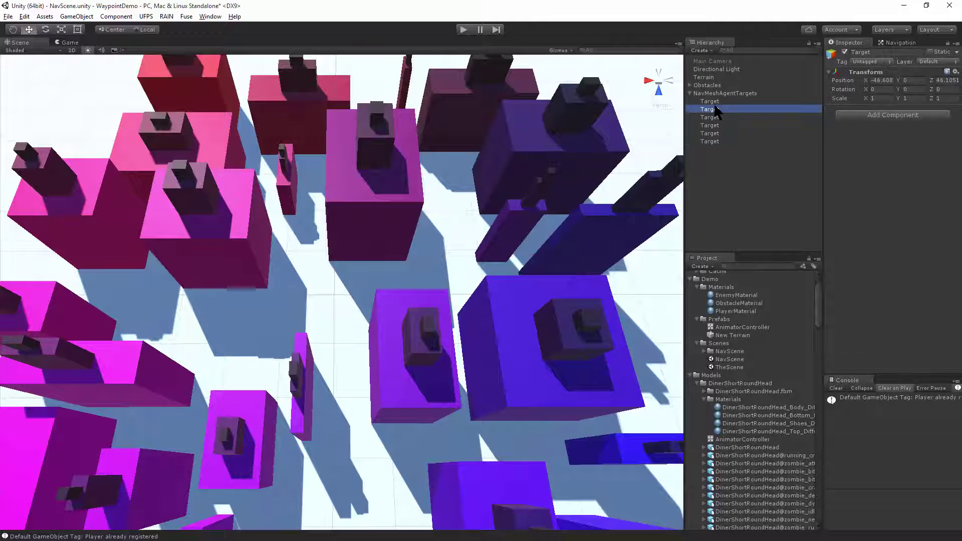
{"action": "key", "text": "Up"}
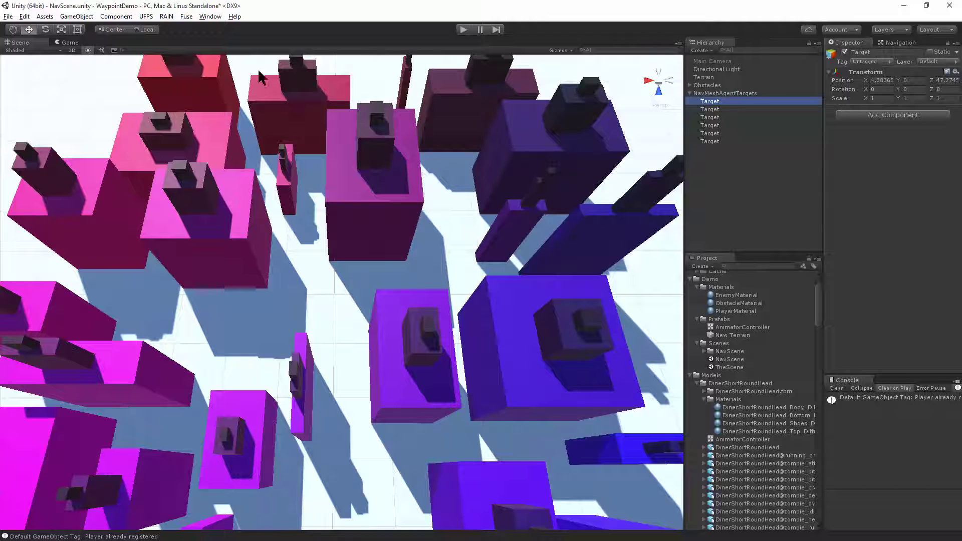
{"action": "left_click", "coordinate": [714, 167]}
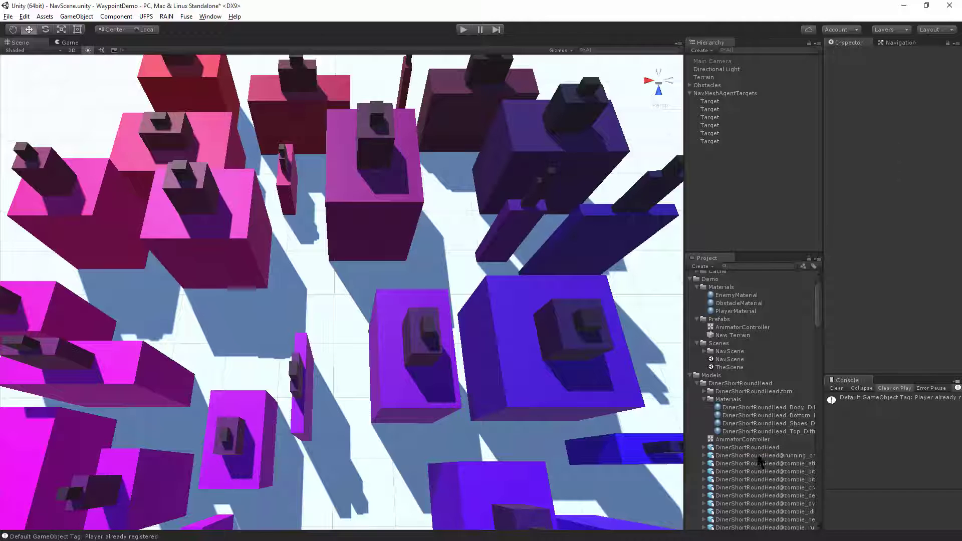
Run the Setup NavMesh [Agents] Scary Zombie Pack command on the DinerShortRoundHead model, overwriting its existing animator controller
{"action": "left_click", "coordinate": [747, 447]}
{"action": "left_click", "coordinate": [188, 17]}
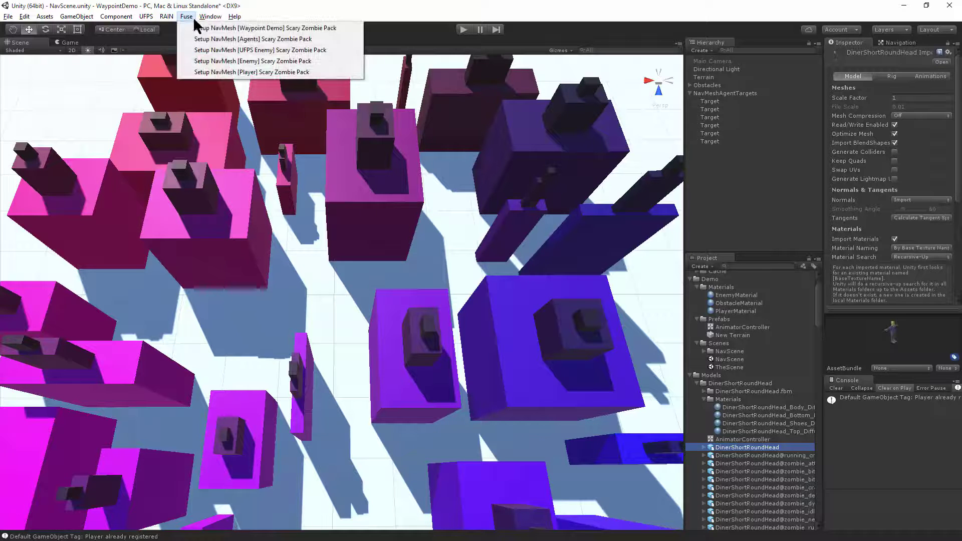
{"action": "left_click", "coordinate": [253, 41]}
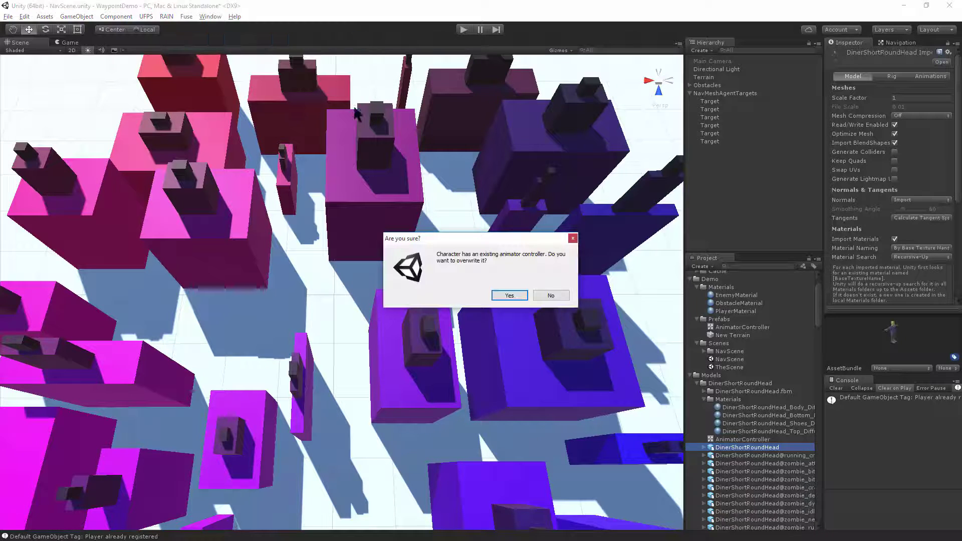
{"action": "left_click", "coordinate": [508, 296]}
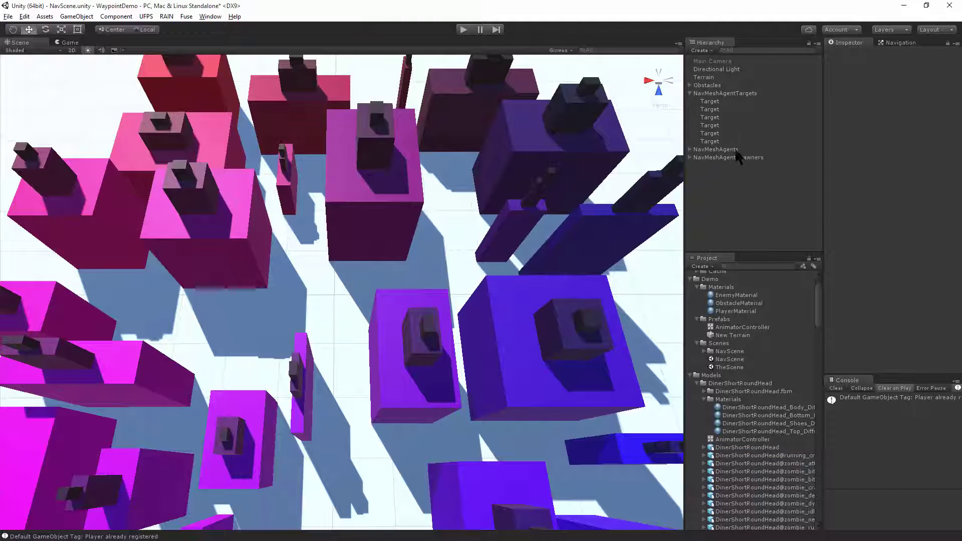
Expand NavMeshAgents and NavMeshAgentSpawners, and examine the components and waypoints of the DinerShortRoundHead agents
{"action": "left_click", "coordinate": [726, 149]}
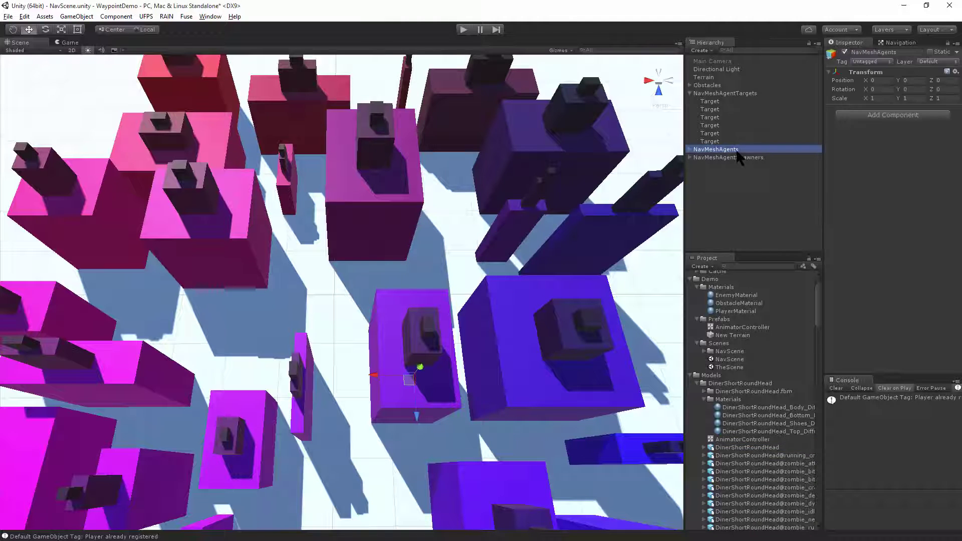
{"action": "key", "text": "Right"}
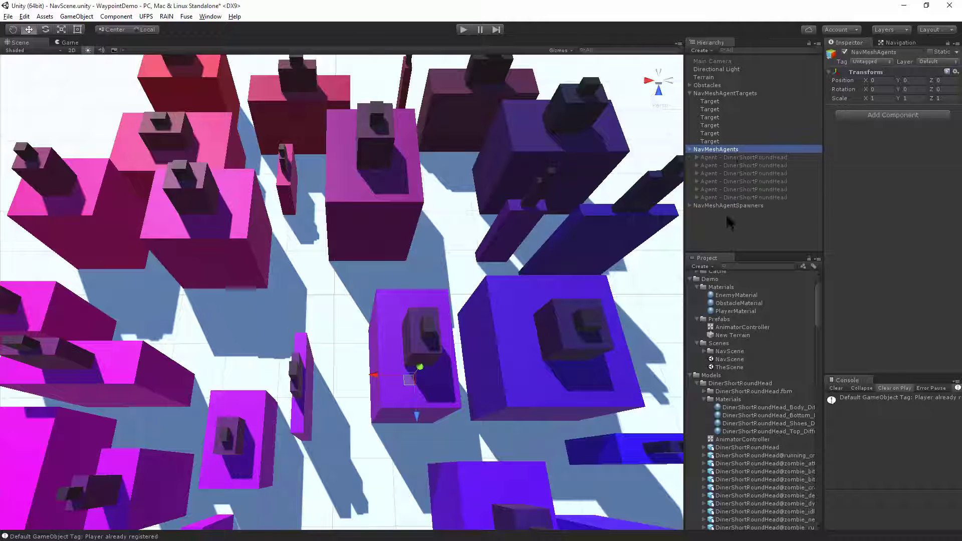
{"action": "left_click", "coordinate": [730, 207]}
{"action": "key", "text": "Right"}
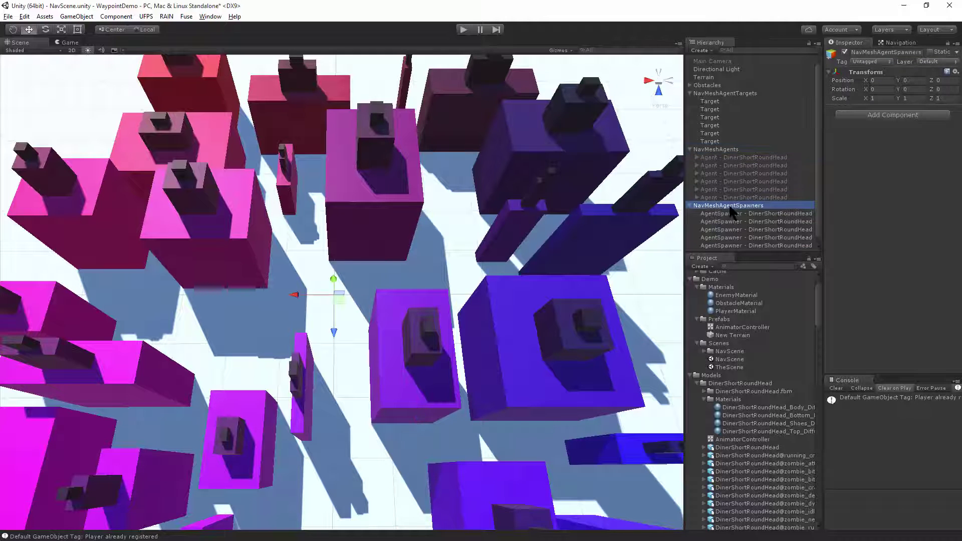
{"action": "left_click", "coordinate": [727, 150]}
{"action": "left_click", "coordinate": [732, 157]}
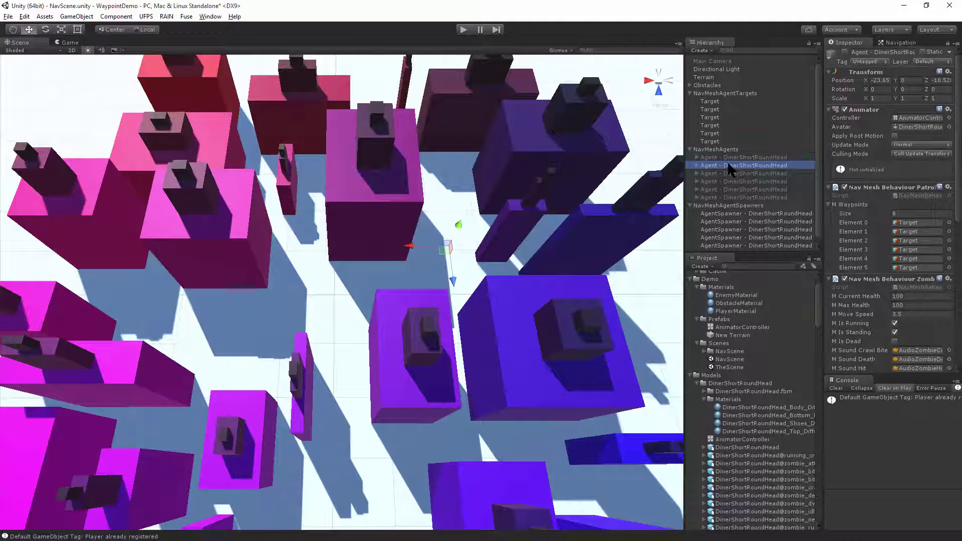
{"action": "key", "text": "Left"}
{"action": "key", "text": "Down"}
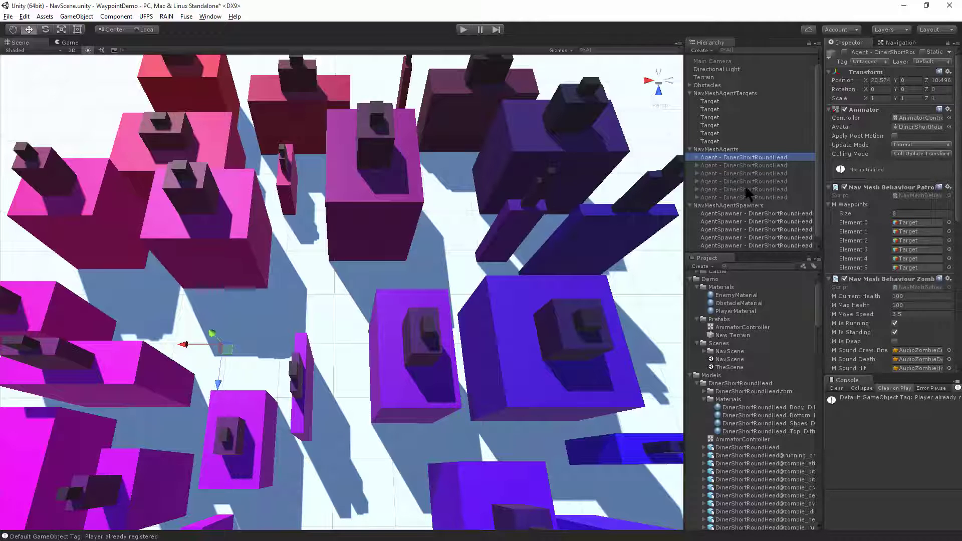
Run the Setup NavMesh [UFPS Enemy] Scary Zombie Pack command on all six DinerShortRoundHead agents under NavMeshAgents
{"action": "left_click", "coordinate": [752, 213]}
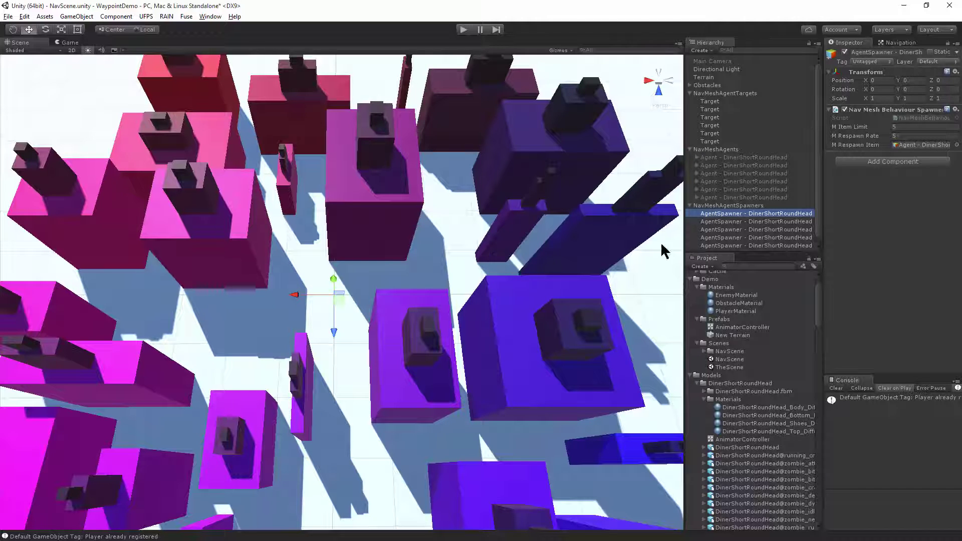
{"action": "left_click", "coordinate": [724, 157]}
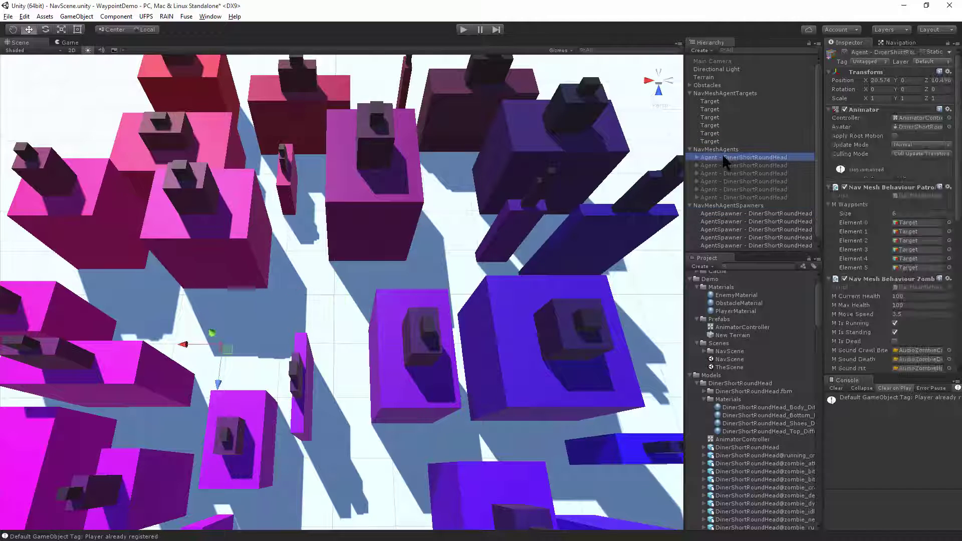
{"action": "left_click", "coordinate": [725, 196], "text": "shift"}
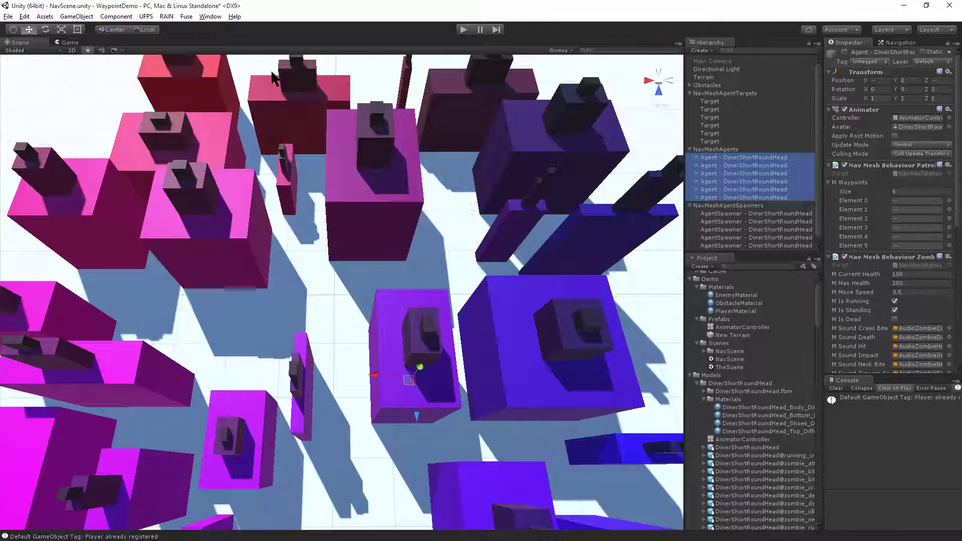
{"action": "left_click", "coordinate": [186, 17]}
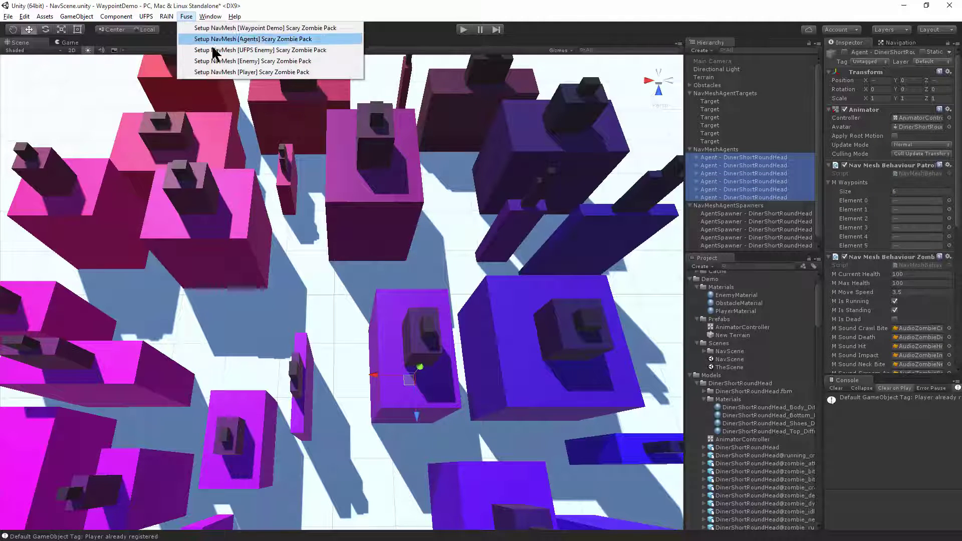
{"action": "left_click", "coordinate": [249, 49]}
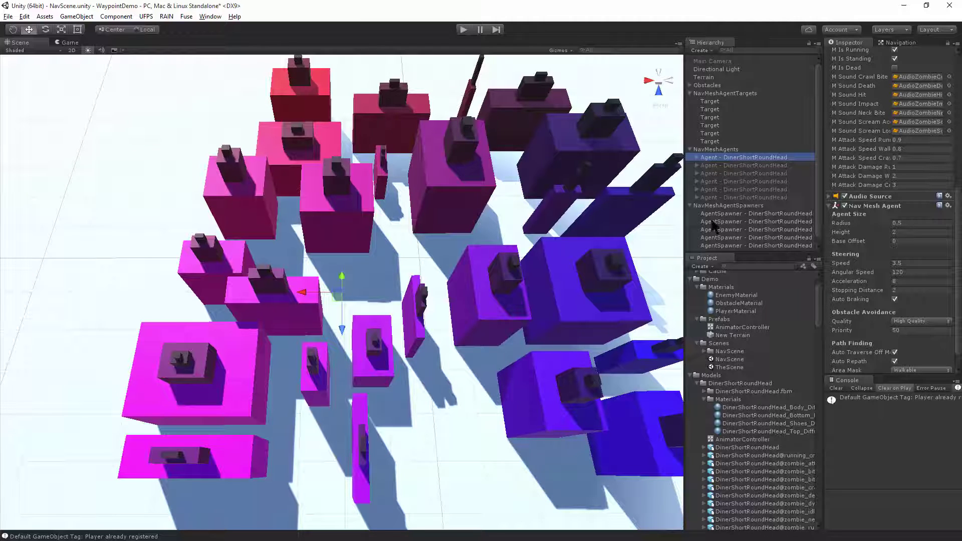
Create the UFPS [Player] Scary Zombie Pack character and run Setup NavMesh [Player] Scary Zombie Pack on HeroNoHeadNoArm(Clone)
{"action": "left_click", "coordinate": [145, 16]}
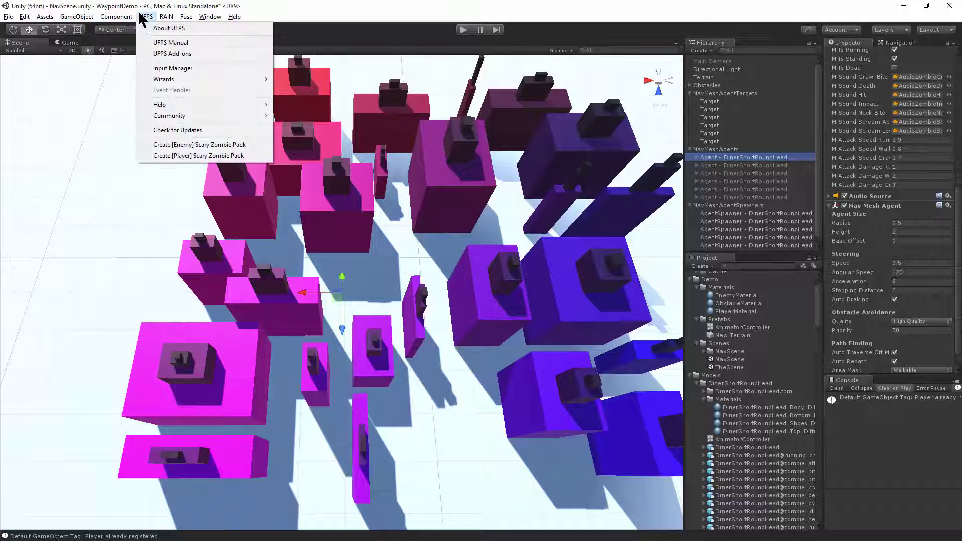
{"action": "left_click", "coordinate": [184, 156]}
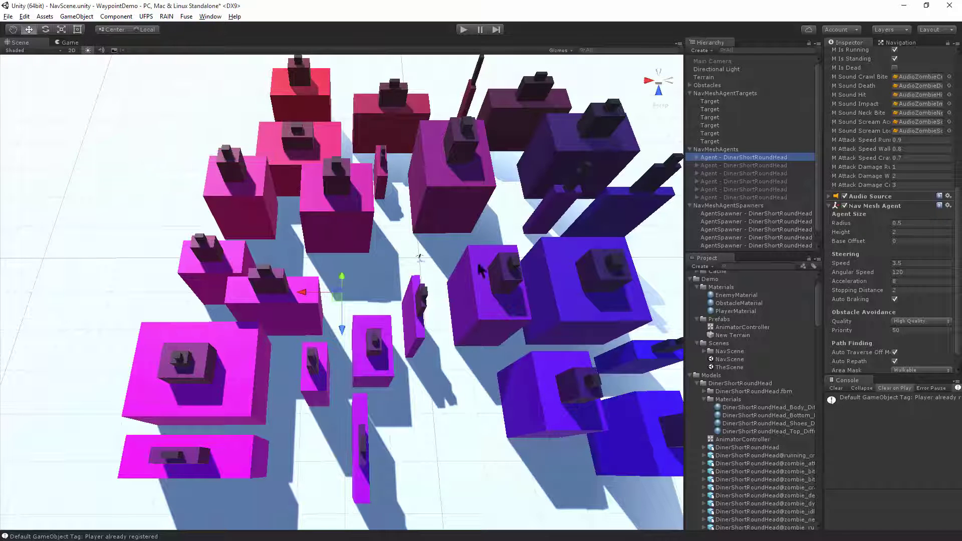
{"action": "scroll", "coordinate": [712, 210], "scroll_direction": "down", "scroll_amount": 1}
{"action": "double_click", "coordinate": [703, 247]}
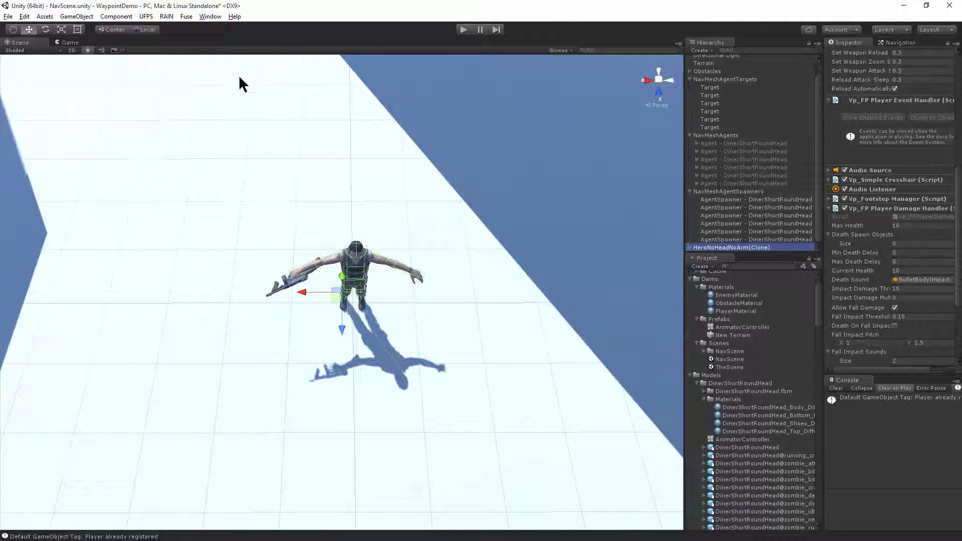
{"action": "left_click", "coordinate": [186, 16]}
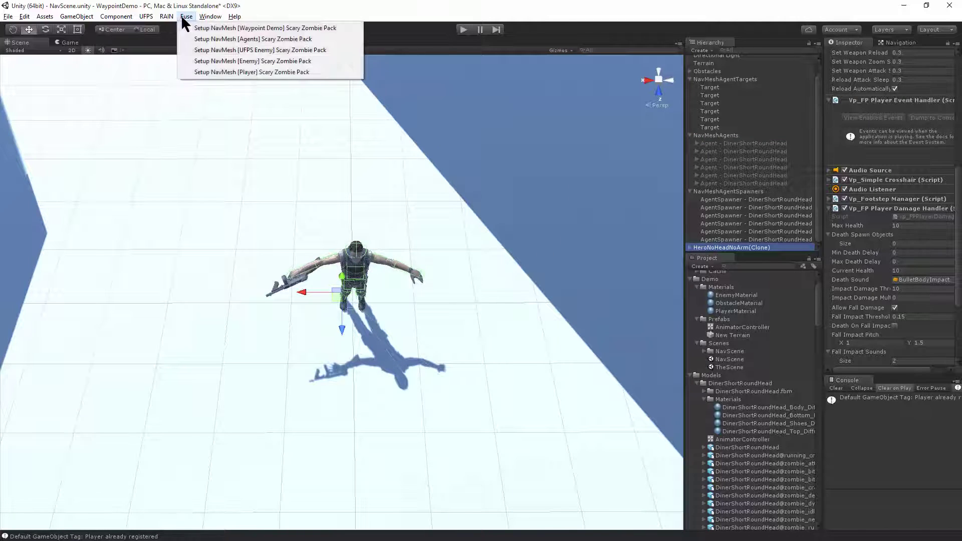
{"action": "left_click", "coordinate": [227, 72]}
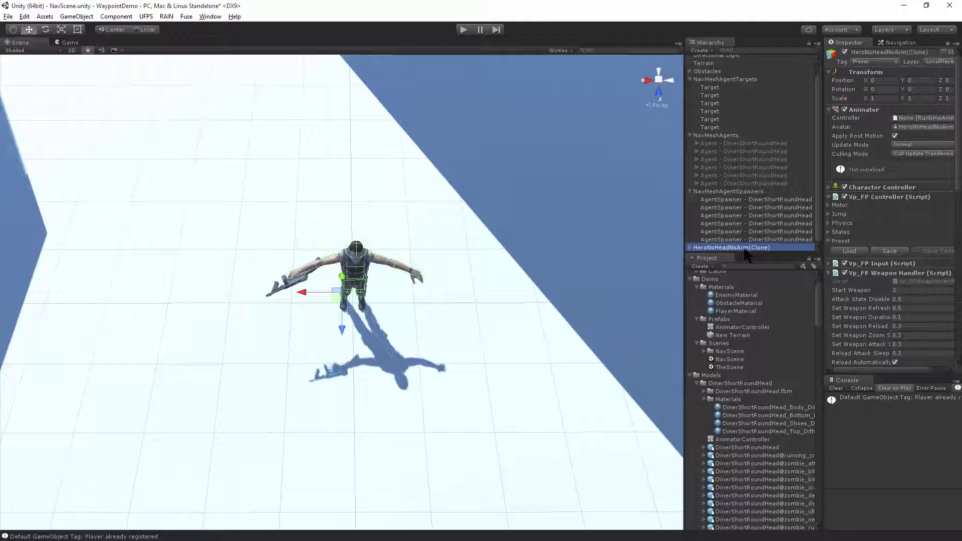
Set the Fire sound of the 3MachineGun weapon shooter under the player's FPSCamera to None
{"action": "key", "text": "Right"}
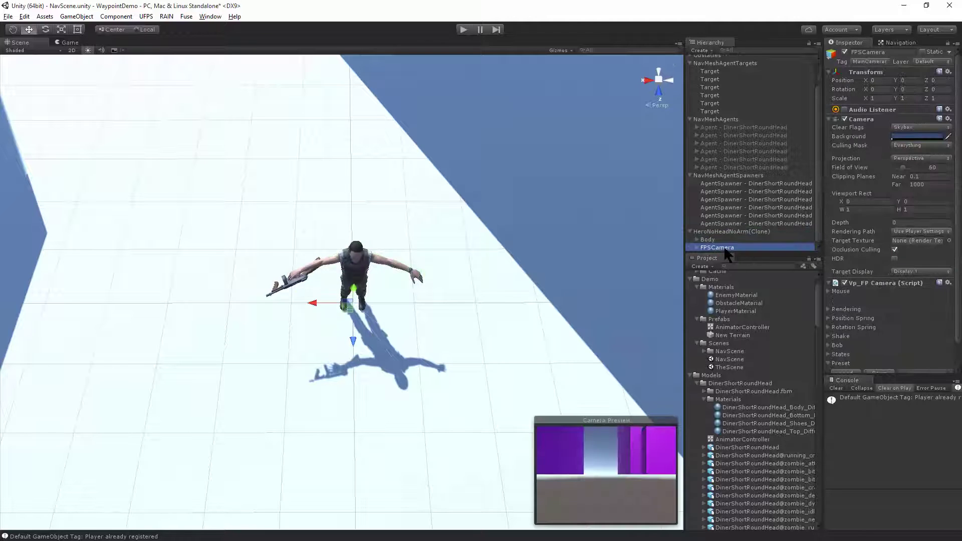
{"action": "key", "text": "Right"}
{"action": "scroll", "coordinate": [743, 219], "scroll_direction": "down", "scroll_amount": 1}
{"action": "left_click", "coordinate": [735, 240]}
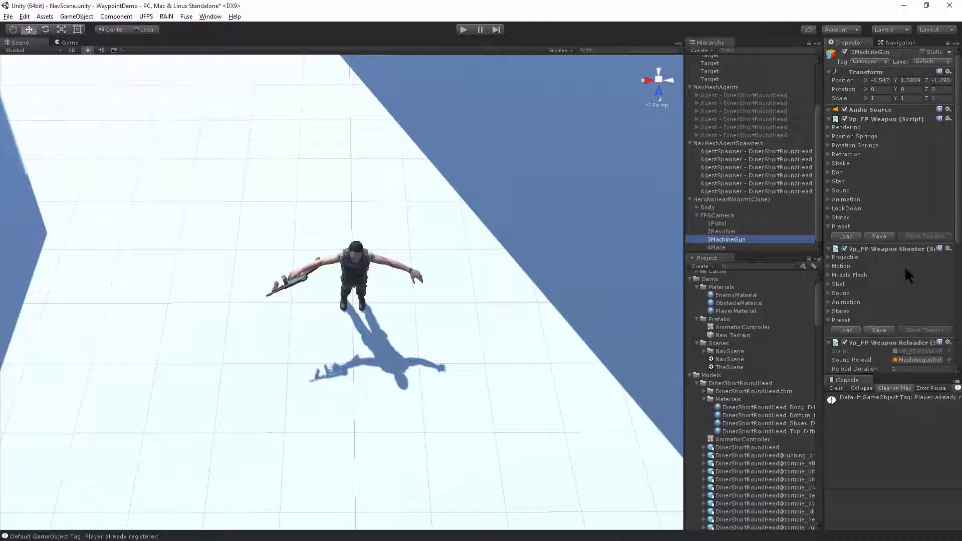
{"action": "left_click", "coordinate": [830, 293]}
{"action": "scroll", "coordinate": [855, 293], "scroll_direction": "down", "scroll_amount": 2}
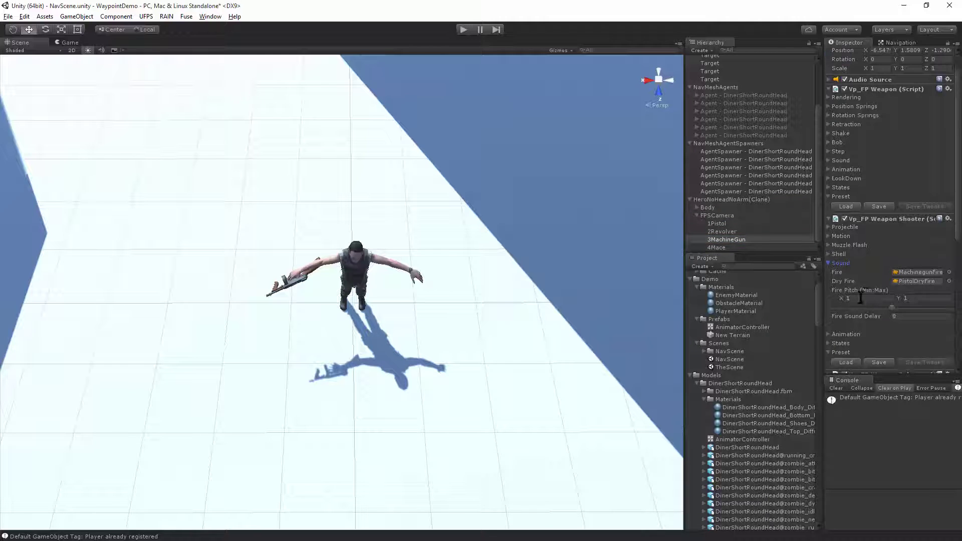
{"action": "left_click", "coordinate": [949, 273]}
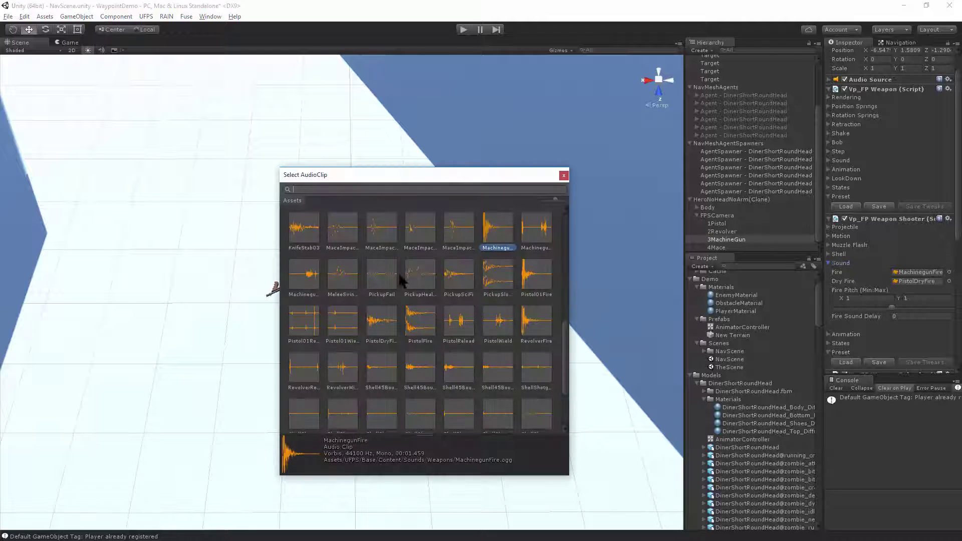
{"action": "scroll", "coordinate": [398, 272], "scroll_direction": "up", "scroll_amount": 10}
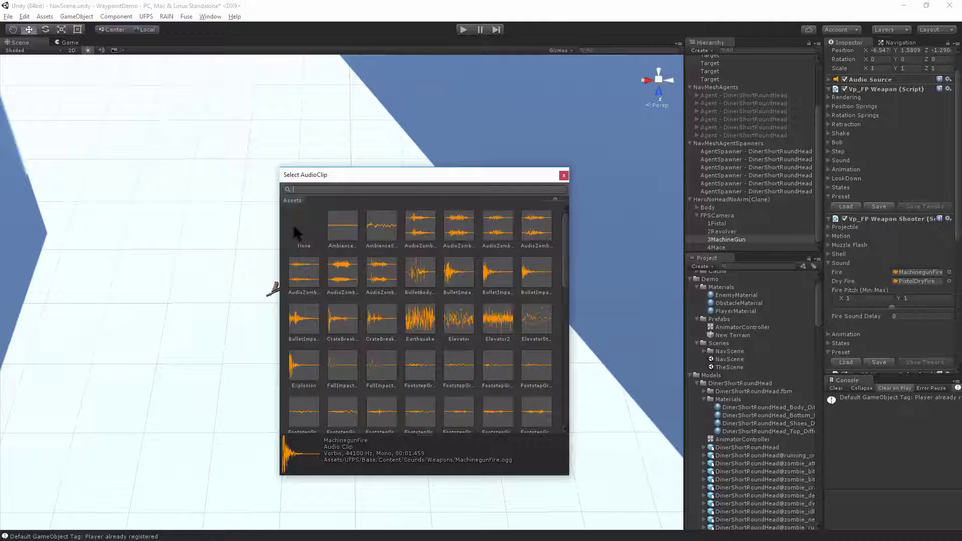
{"action": "left_click", "coordinate": [564, 175]}
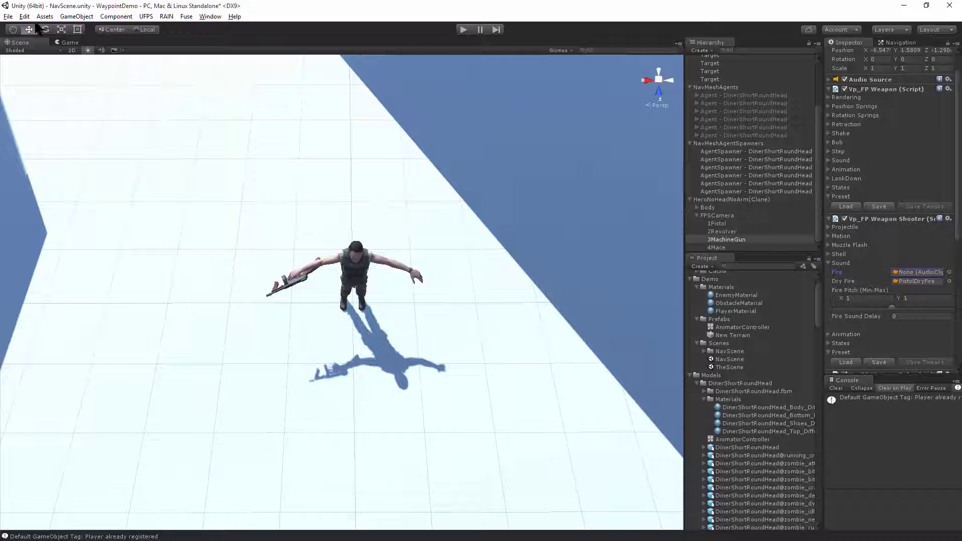
Save the scene and start play mode
{"action": "left_click", "coordinate": [8, 16]}
{"action": "left_click", "coordinate": [32, 53]}
{"action": "left_click", "coordinate": [465, 31]}
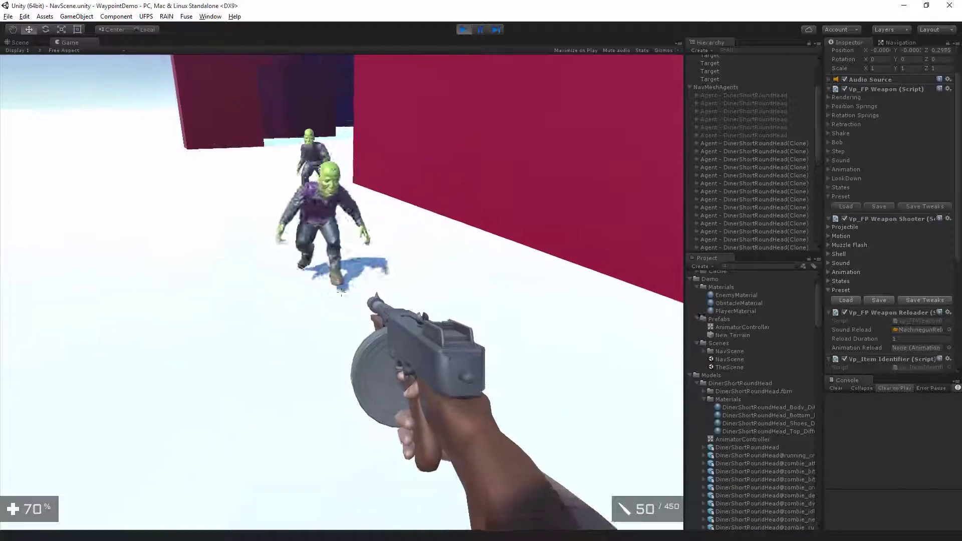
Move the player back and forth among the obstacles to check how the zombies chase and attack
{"action": "key", "text": "s"}
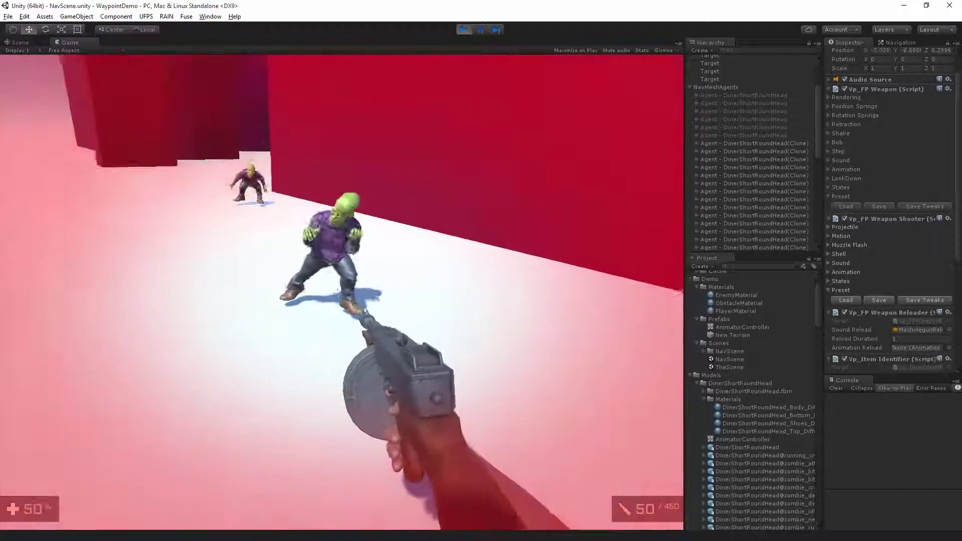
{"action": "key", "text": "w"}
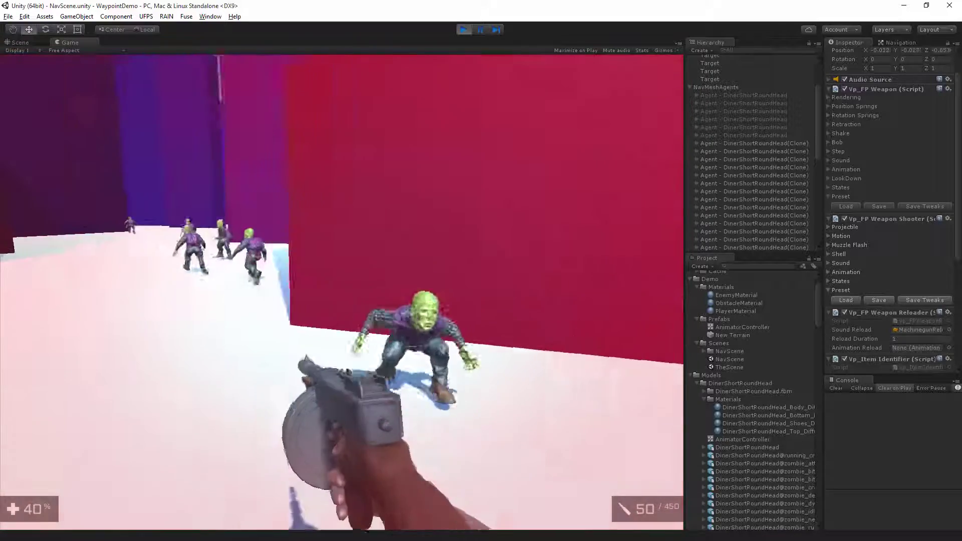
{"action": "key", "text": "w"}
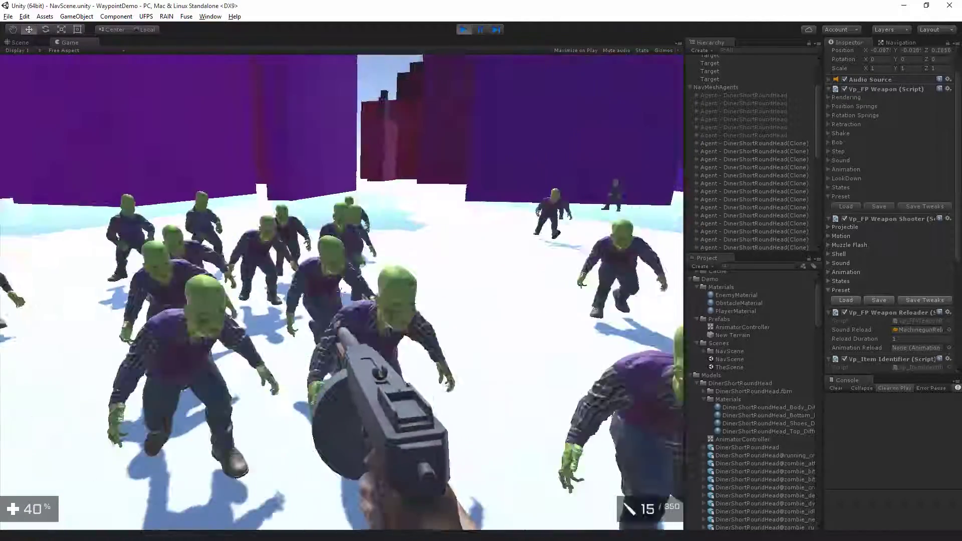
{"action": "key", "text": "s"}
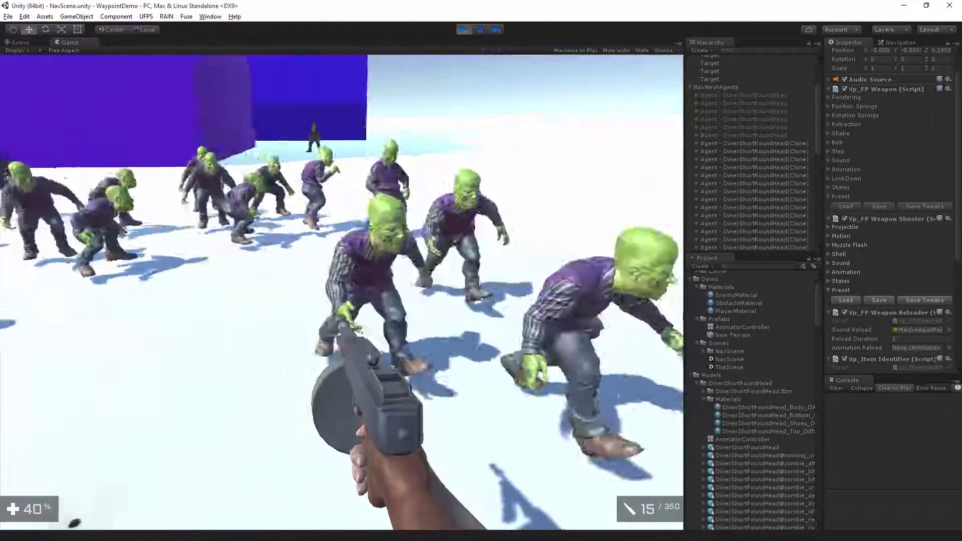
{"action": "key", "text": "s"}
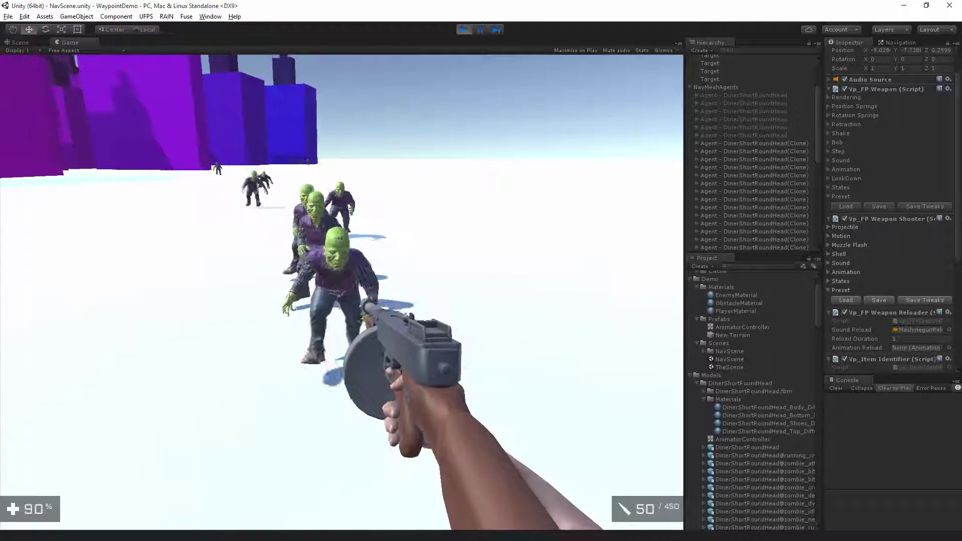
Test the machine gun by shooting the approaching zombies while moving the player across the terrain
{"action": "left_click", "coordinate": [341, 292]}
{"action": "left_click", "coordinate": [340, 292]}
{"action": "left_click", "coordinate": [341, 292]}
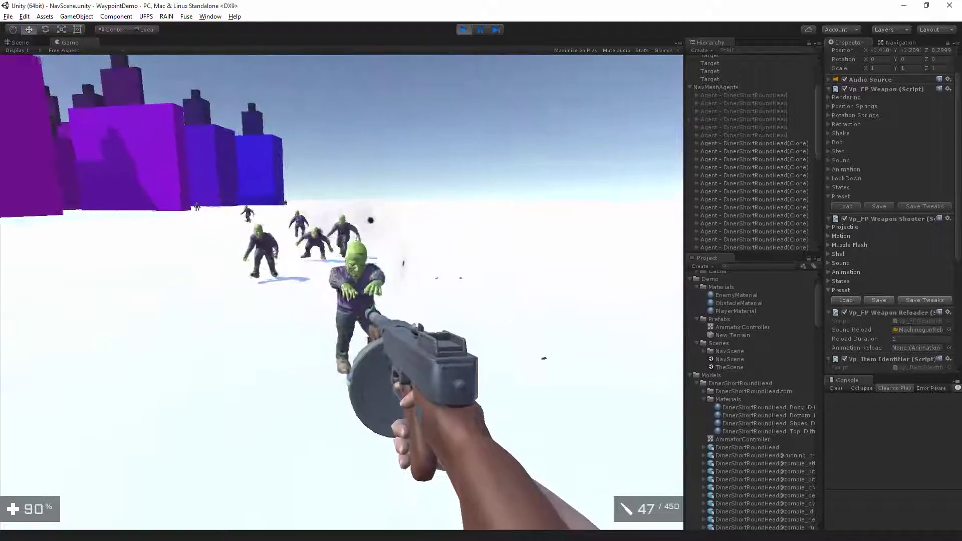
{"action": "left_click", "coordinate": [341, 292]}
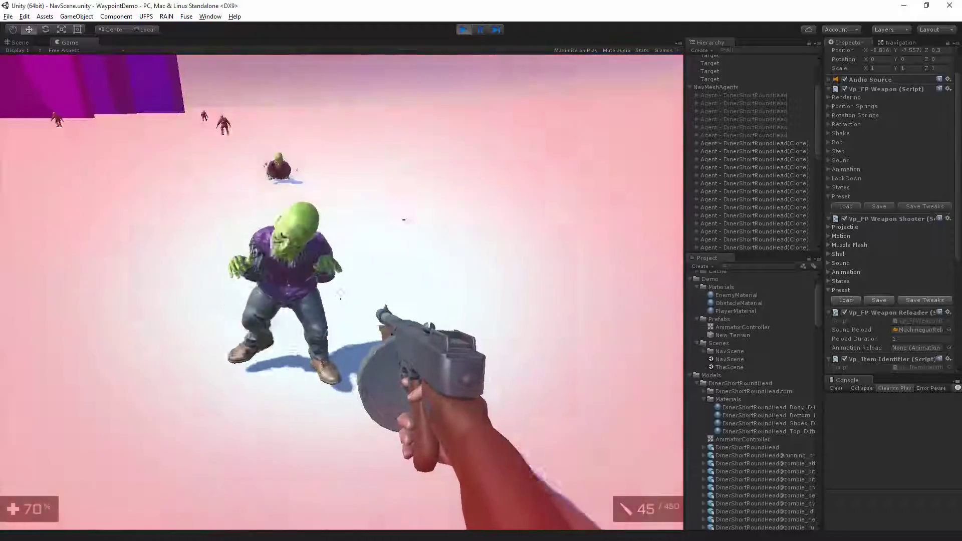
{"action": "left_click", "coordinate": [341, 293]}
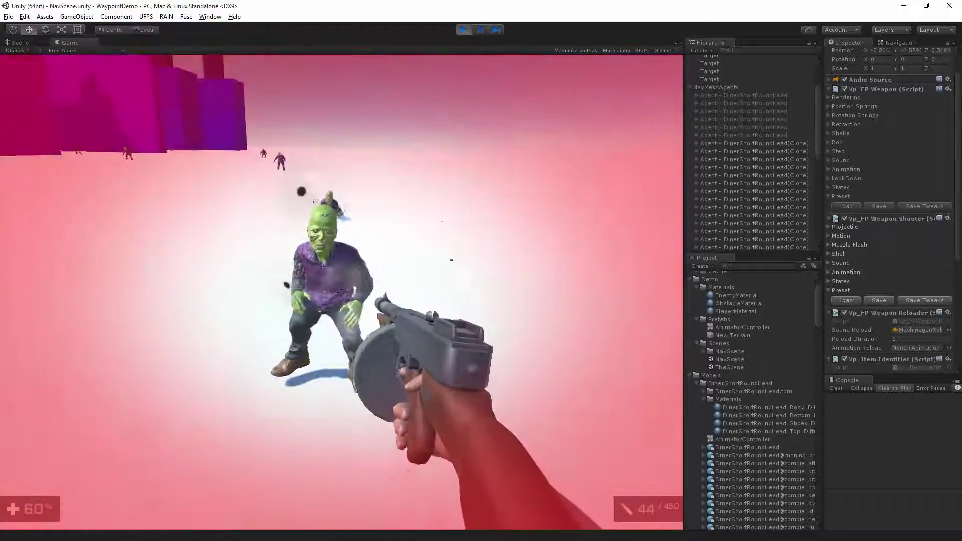
{"action": "left_click", "coordinate": [340, 293]}
{"action": "left_click", "coordinate": [340, 293]}
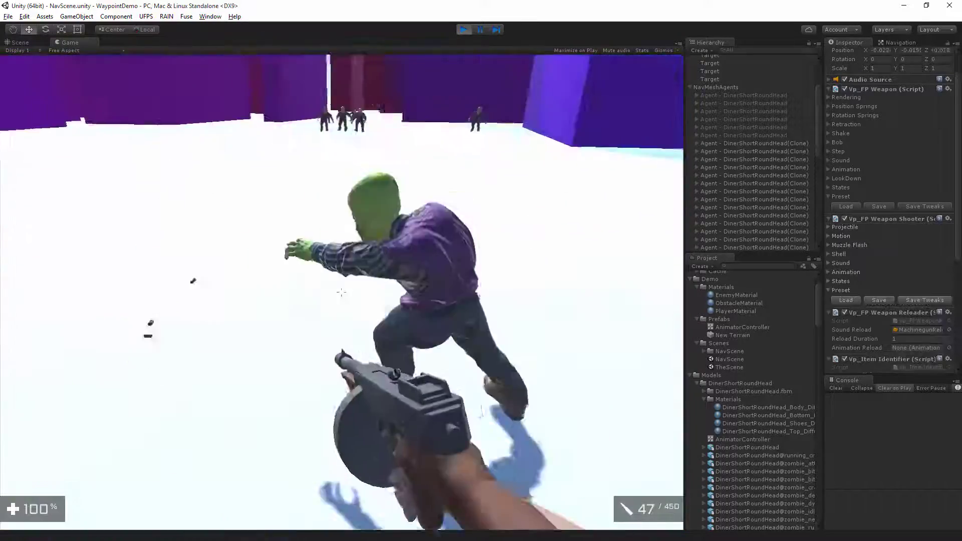
{"action": "key", "text": "s"}
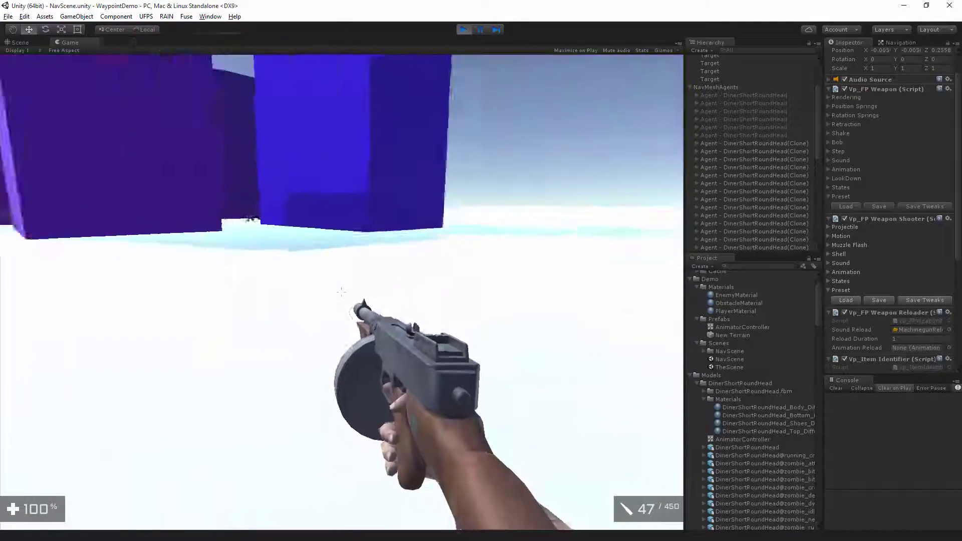
{"action": "key", "text": "w"}
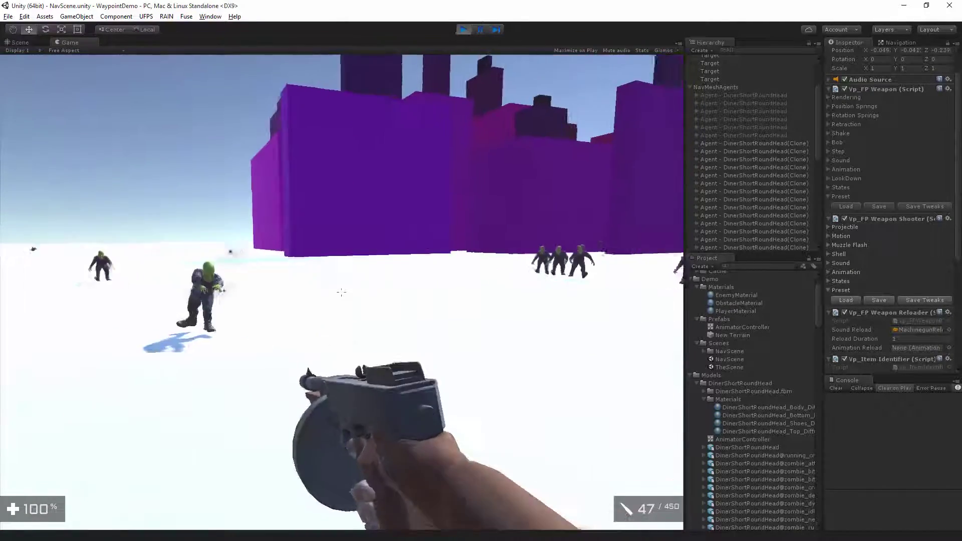
{"action": "left_click", "coordinate": [341, 292]}
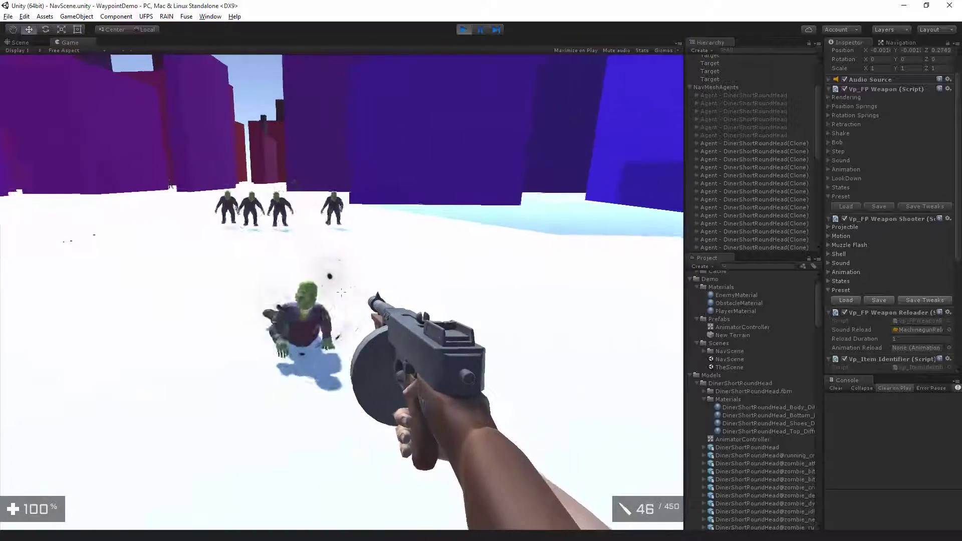
{"action": "left_click", "coordinate": [341, 292]}
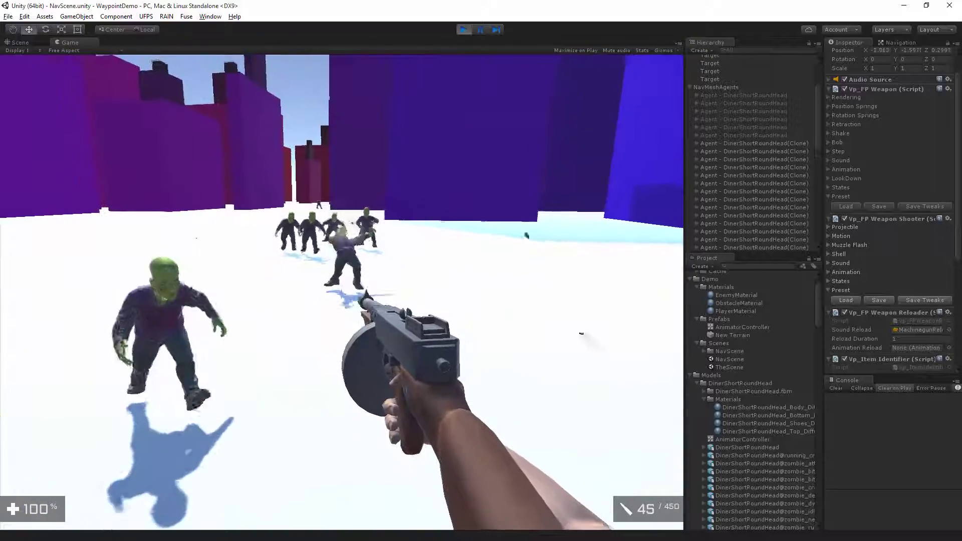
{"action": "key", "text": "s"}
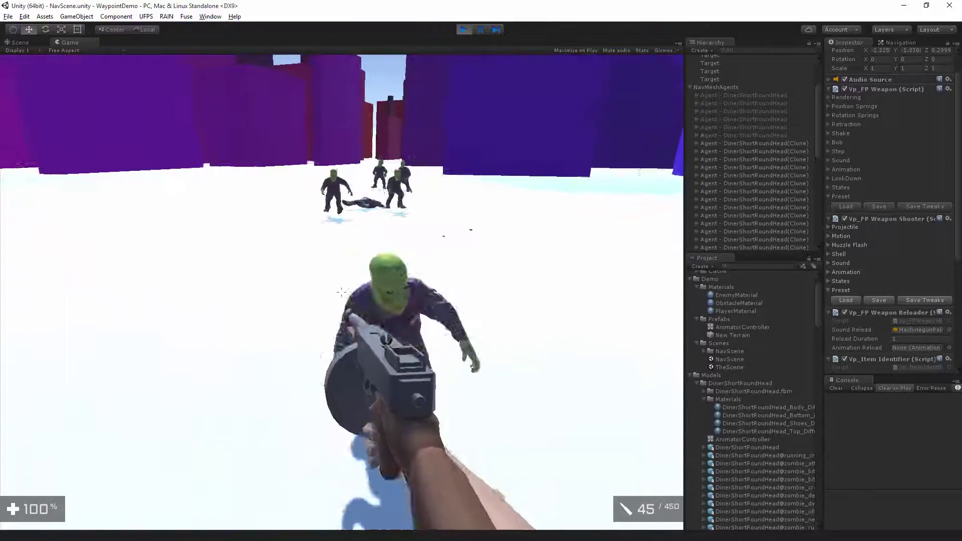
{"action": "left_click", "coordinate": [341, 292]}
{"action": "left_click", "coordinate": [342, 292]}
{"action": "left_click", "coordinate": [341, 292]}
{"action": "left_click", "coordinate": [341, 292]}
{"action": "left_click", "coordinate": [341, 292]}
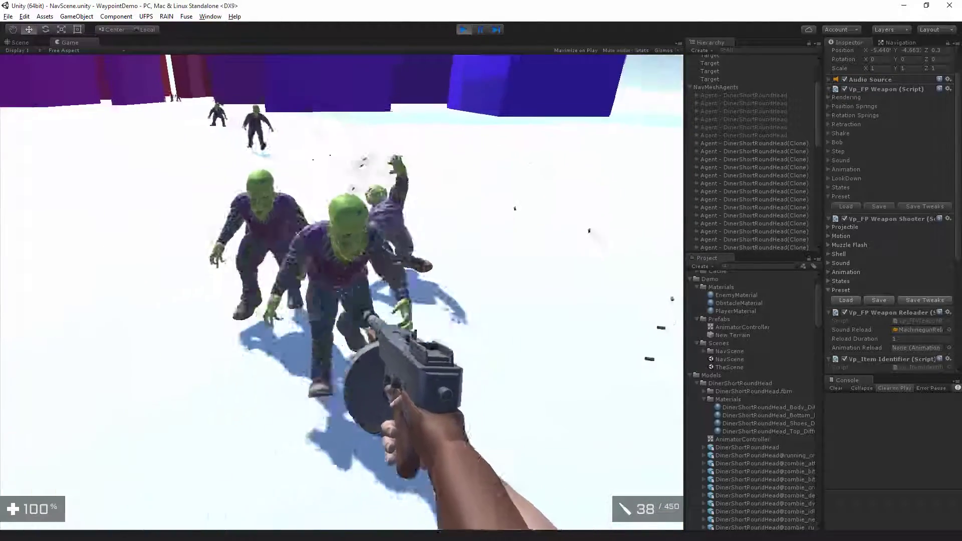
{"action": "left_click", "coordinate": [341, 292]}
{"action": "left_click", "coordinate": [341, 292]}
{"action": "left_click", "coordinate": [341, 292]}
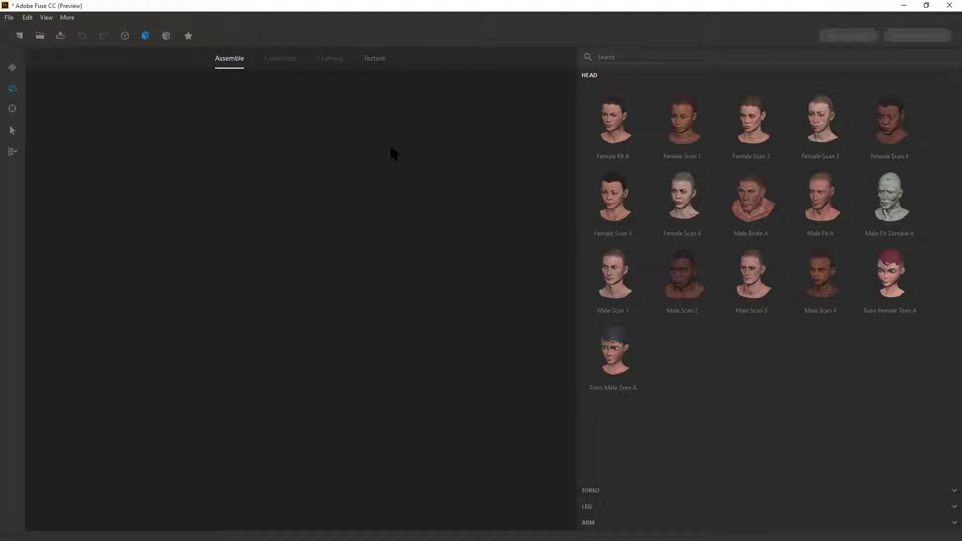
Switch to GIMP to view the green-headed character drawing as reference, and return to Adobe Fuse CC
{"action": "key", "text": "alt+Tab"}
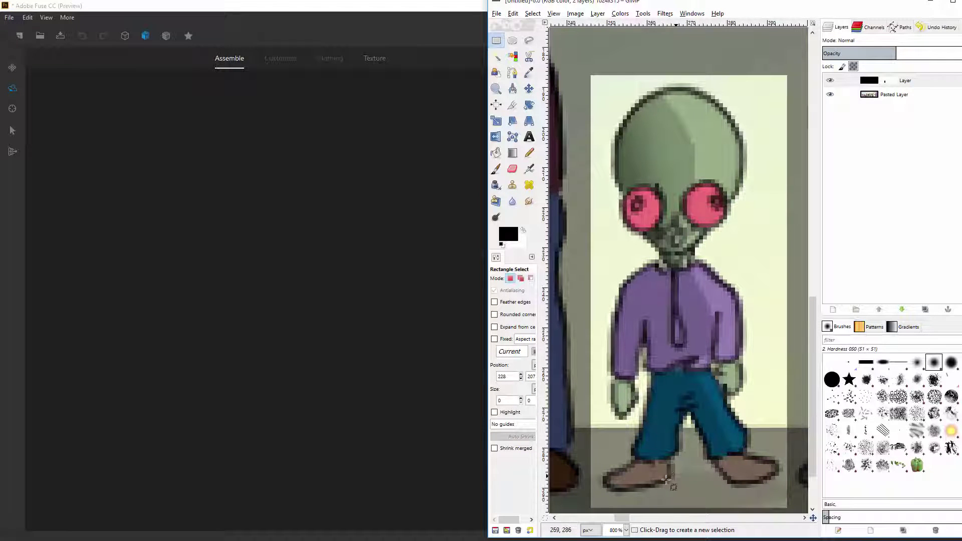
{"action": "left_click", "coordinate": [302, 292]}
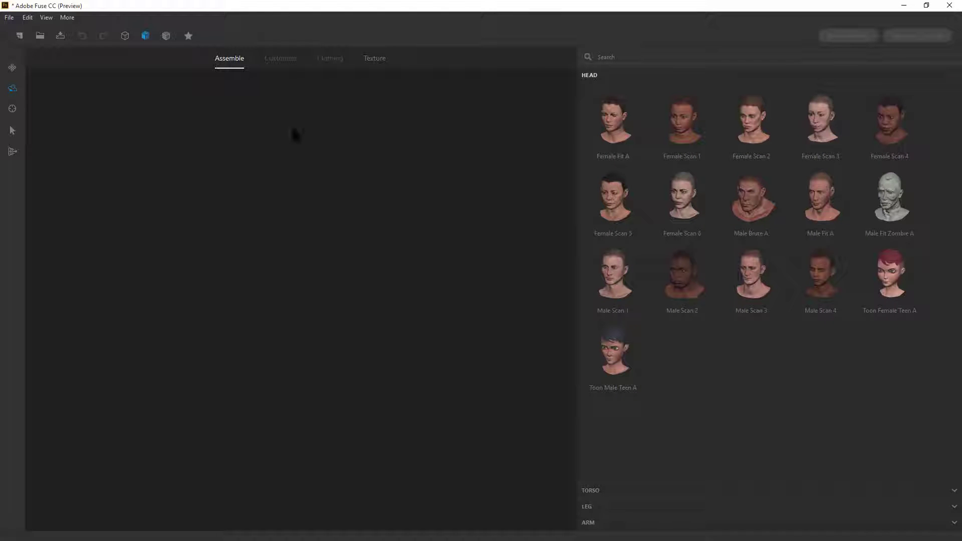
Assemble the body from Male Fit Zombie A parts, enter customization and compare it with the character drawing in GIMP
{"action": "right_click", "coordinate": [887, 198]}
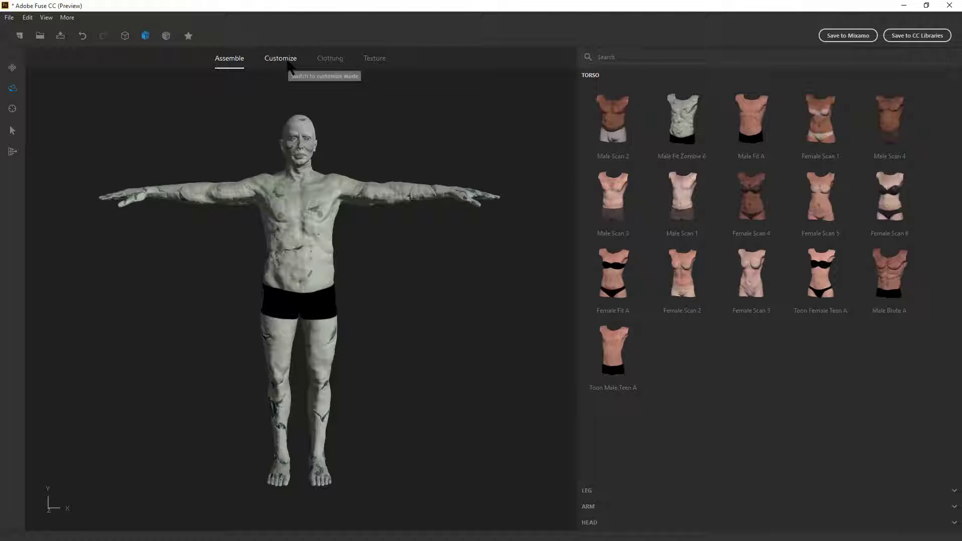
{"action": "left_click", "coordinate": [287, 63]}
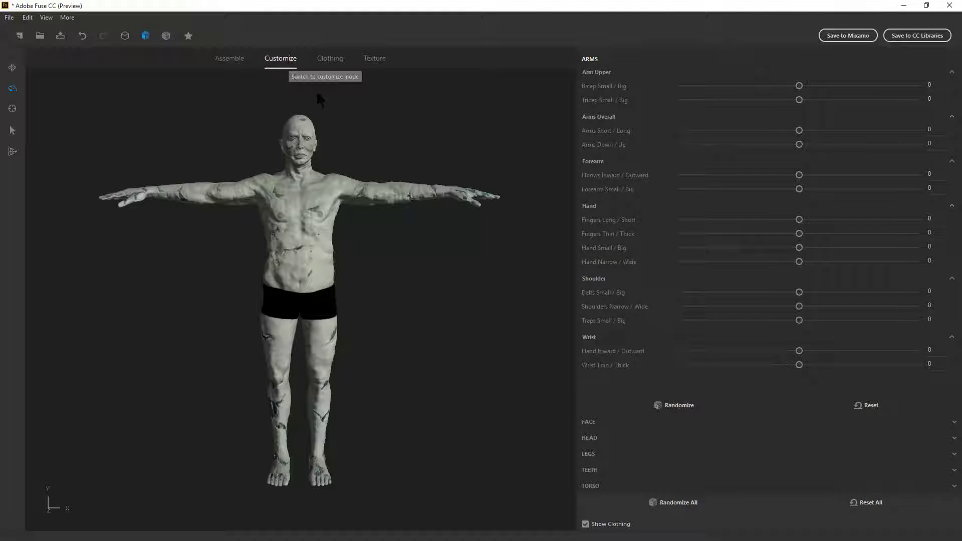
{"action": "key", "text": "alt+Tab"}
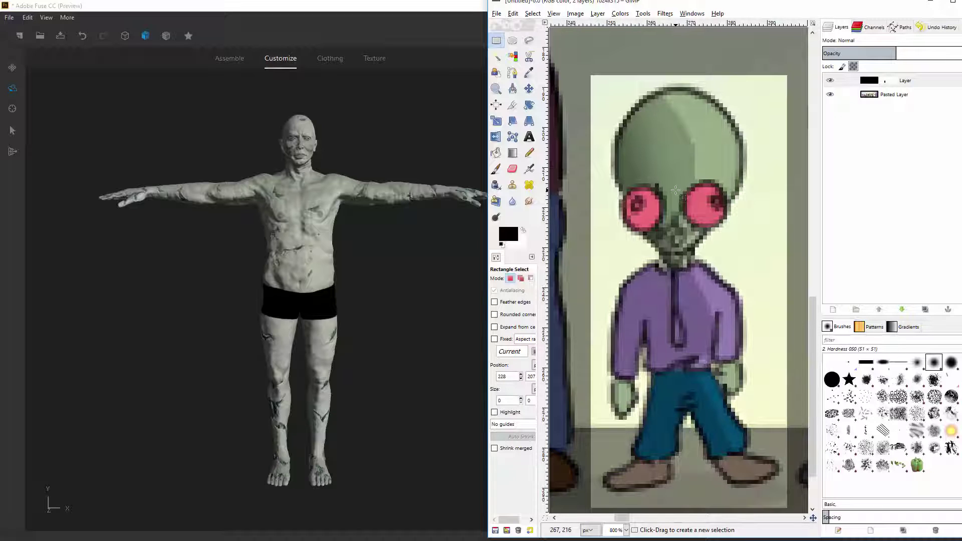
{"action": "key", "text": "alt+Tab"}
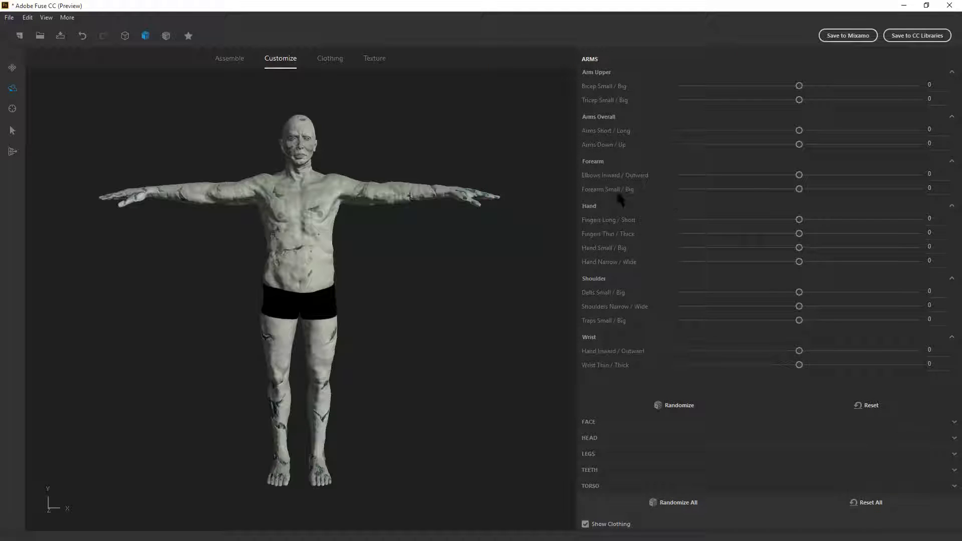
Shorten the torso to -100 and shorten the legs using Legs Long / Short
{"action": "left_click", "coordinate": [594, 489]}
{"action": "scroll", "coordinate": [636, 352], "scroll_direction": "down", "scroll_amount": 3}
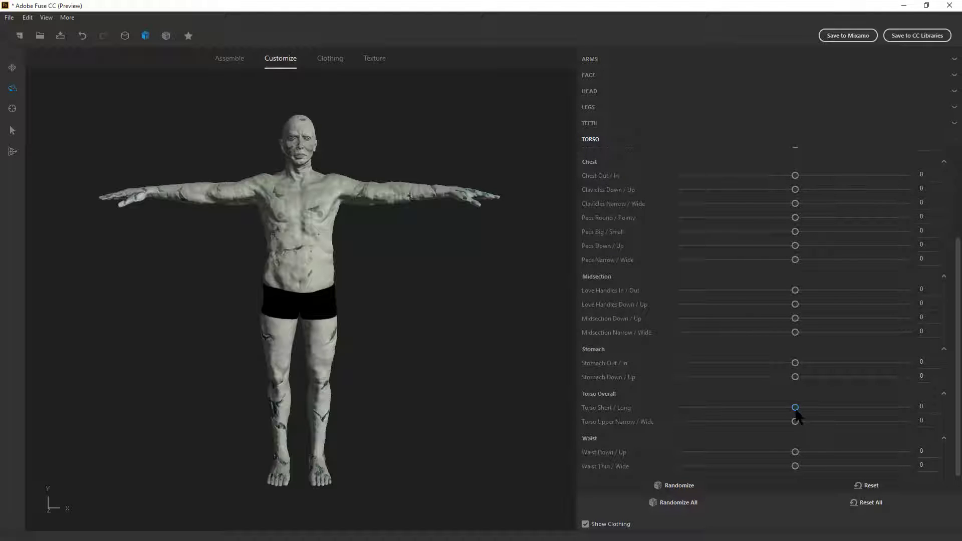
{"action": "left_click_drag", "start_coordinate": [795, 408], "coordinate": [664, 412]}
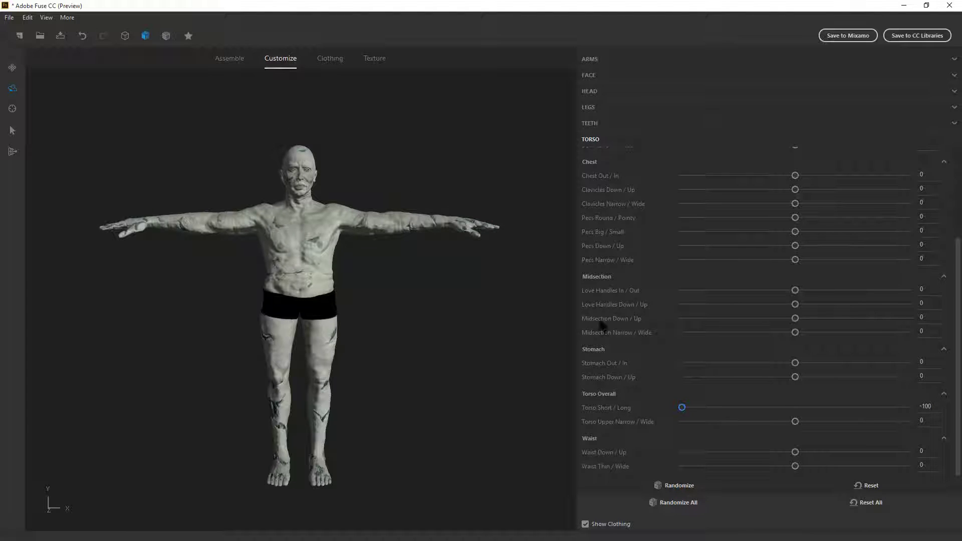
{"action": "left_click", "coordinate": [589, 108]}
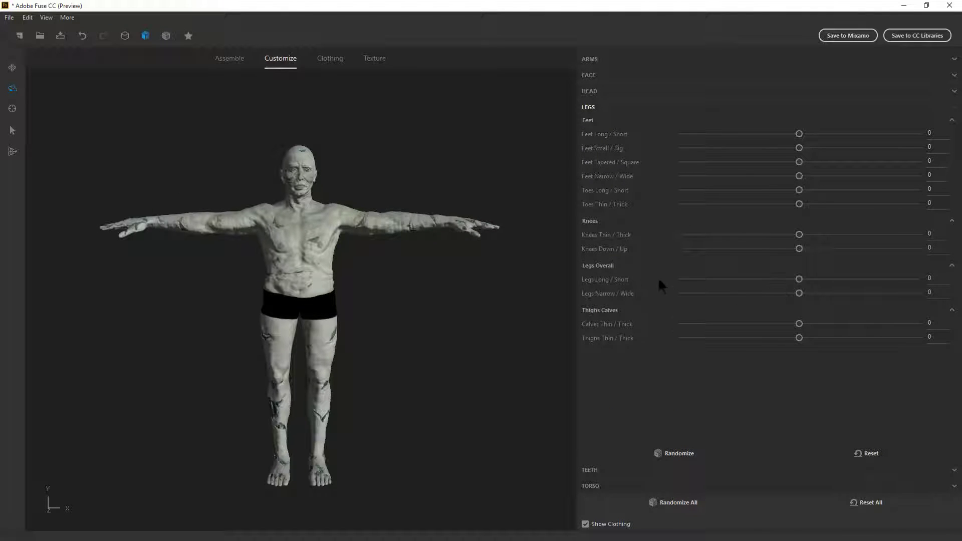
{"action": "left_click_drag", "start_coordinate": [830, 284], "coordinate": [928, 280]}
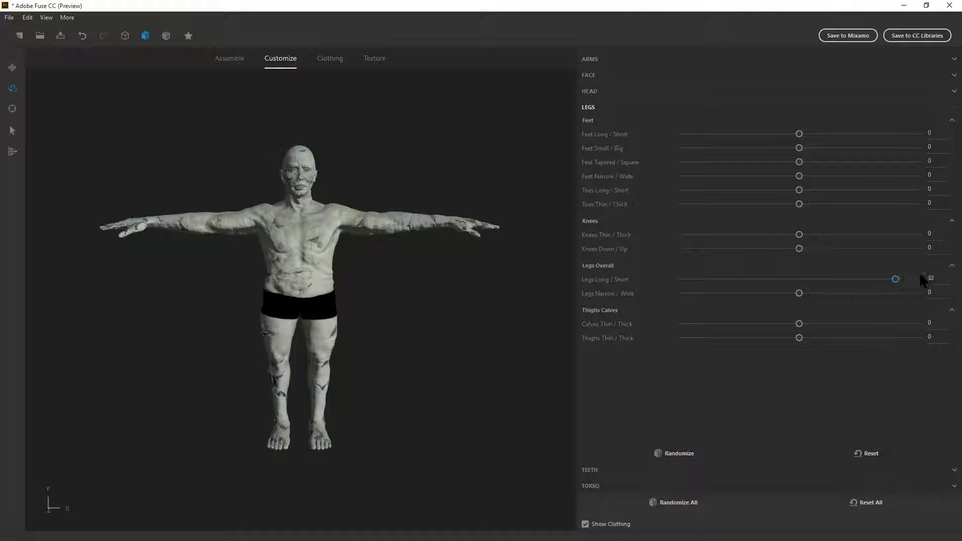
Shorten the arms, set Chest Out / In to 72, Love Handles In / Out to -61 and Stomach Out / In to 100
{"action": "left_click", "coordinate": [590, 59]}
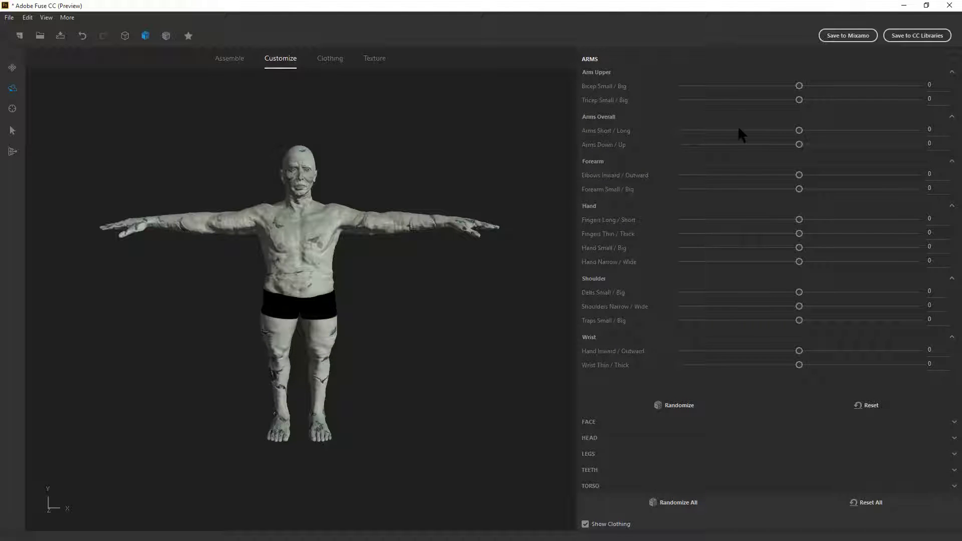
{"action": "left_click_drag", "start_coordinate": [799, 130], "coordinate": [740, 131]}
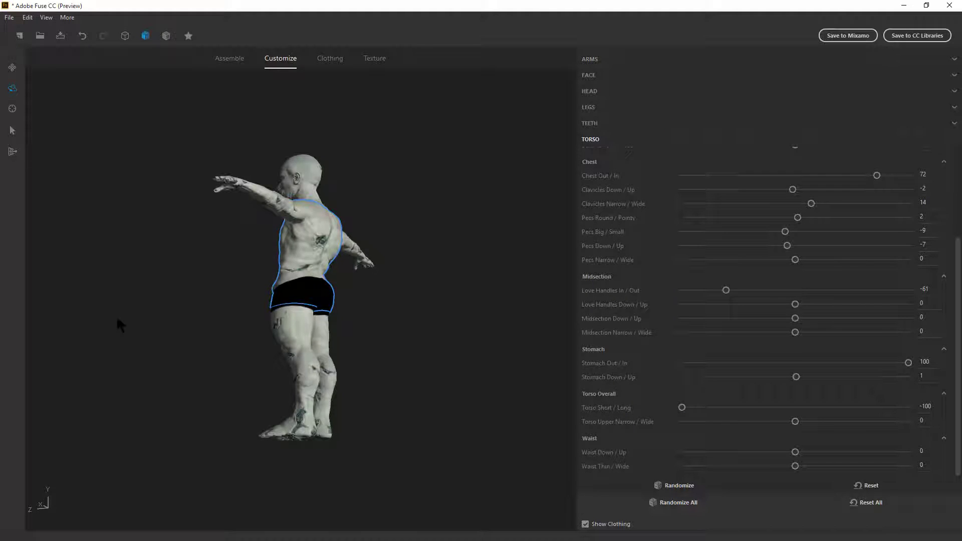
{"action": "left_click_drag", "start_coordinate": [116, 315], "coordinate": [420, 337]}
{"action": "key", "text": "alt+Tab"}
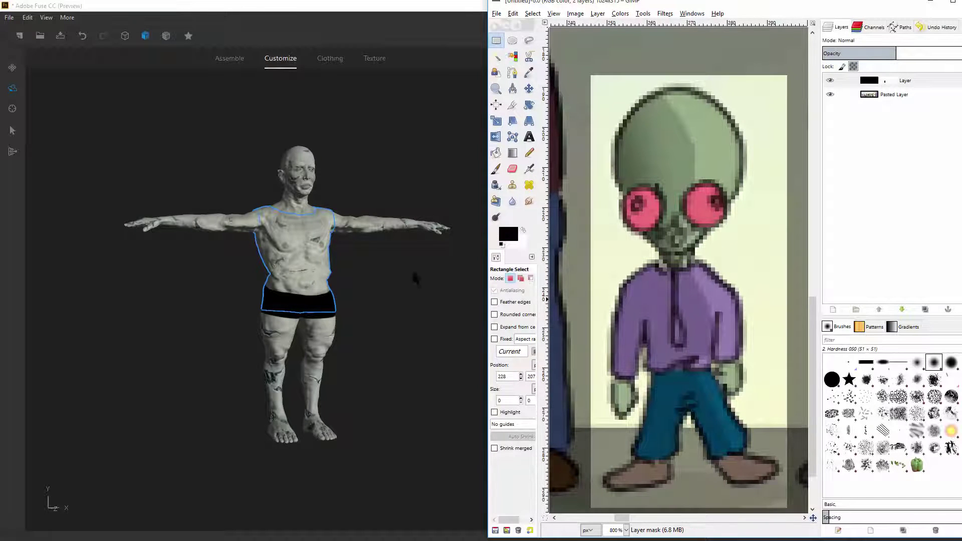
Reshape the forehead and enlarge the skull, with Skull Down / Up at 78 and Skull Small / Big at 100
{"action": "left_click", "coordinate": [440, 299]}
{"action": "left_click_drag", "start_coordinate": [401, 293], "coordinate": [342, 250]}
{"action": "scroll", "coordinate": [343, 251], "scroll_direction": "up", "scroll_amount": 3}
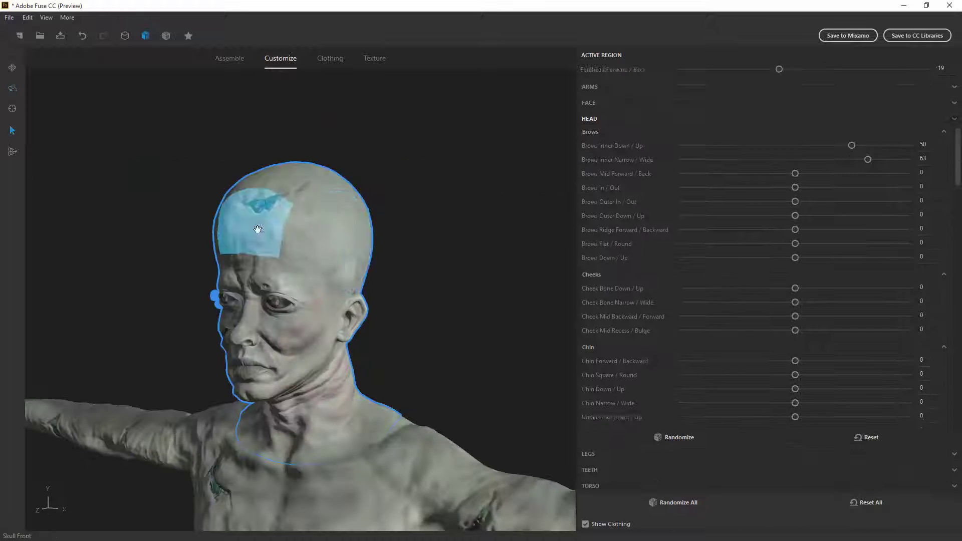
{"action": "left_click_drag", "start_coordinate": [339, 239], "coordinate": [346, 167]}
{"action": "middle_click_drag", "start_coordinate": [236, 210], "coordinate": [267, 249]}
{"action": "right_click_drag", "start_coordinate": [266, 245], "coordinate": [552, 275]}
{"action": "left_click_drag", "start_coordinate": [552, 274], "coordinate": [527, 257]}
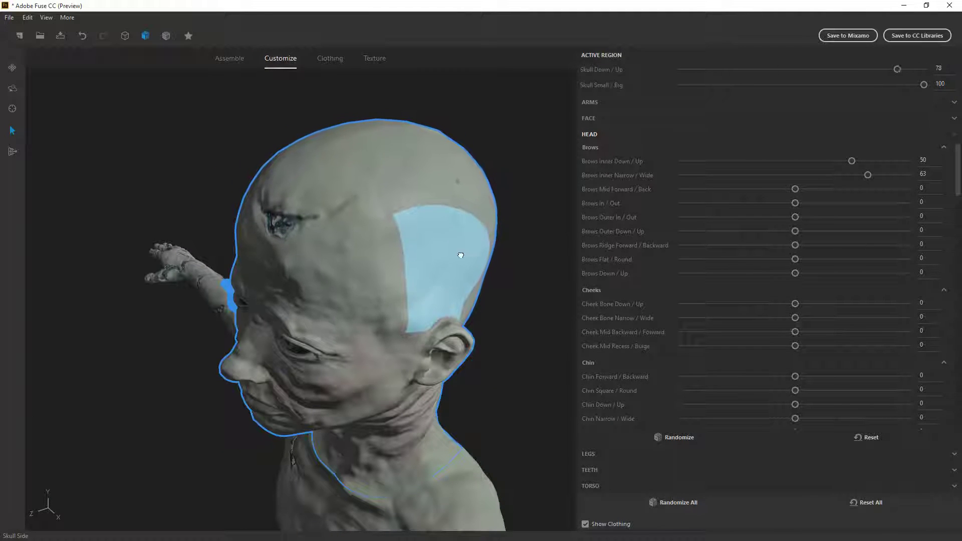
Widen the top of the head to 100 and narrow its bottom to -100
{"action": "left_click_drag", "start_coordinate": [402, 247], "coordinate": [561, 204]}
{"action": "right_click_drag", "start_coordinate": [561, 204], "coordinate": [397, 264]}
{"action": "left_click_drag", "start_coordinate": [426, 253], "coordinate": [478, 248]}
{"action": "right_click_drag", "start_coordinate": [536, 290], "coordinate": [359, 220]}
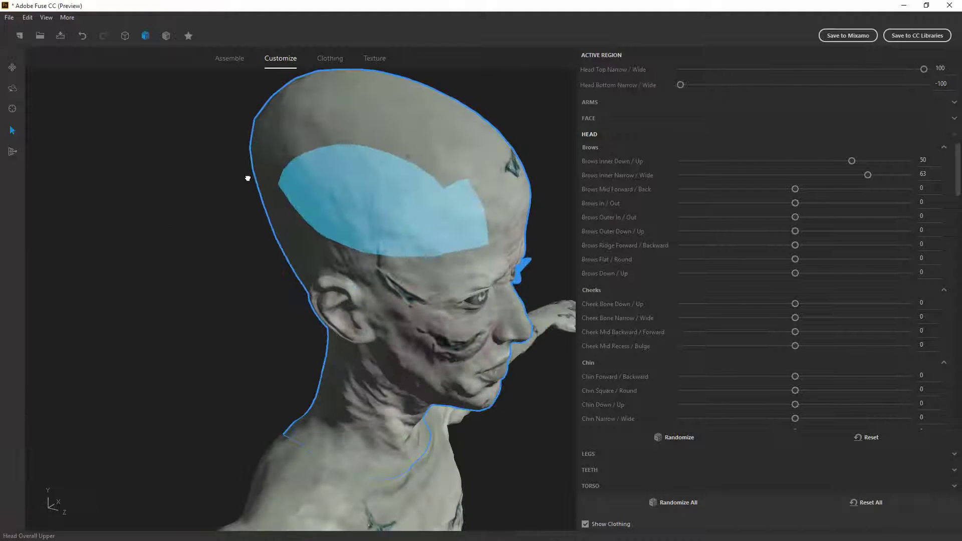
Set Backhead Down / Up to -70 and Backhead Forward / Backward to 10, comparing the figure with the drawing
{"action": "right_click_drag", "start_coordinate": [506, 161], "coordinate": [415, 172]}
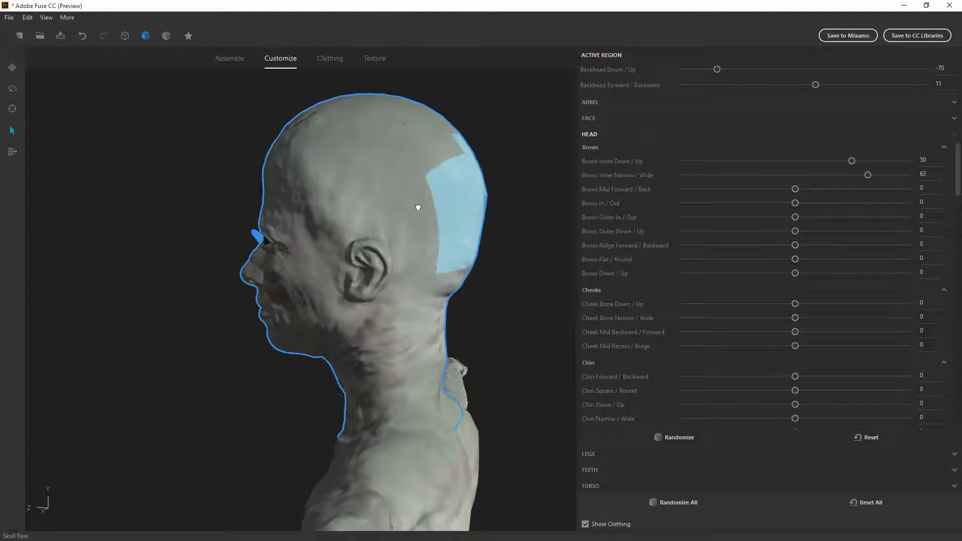
{"action": "right_click_drag", "start_coordinate": [417, 207], "coordinate": [387, 284]}
{"action": "scroll", "coordinate": [386, 284], "scroll_direction": "down", "scroll_amount": 6}
{"action": "right_click_drag", "start_coordinate": [286, 404], "coordinate": [337, 413]}
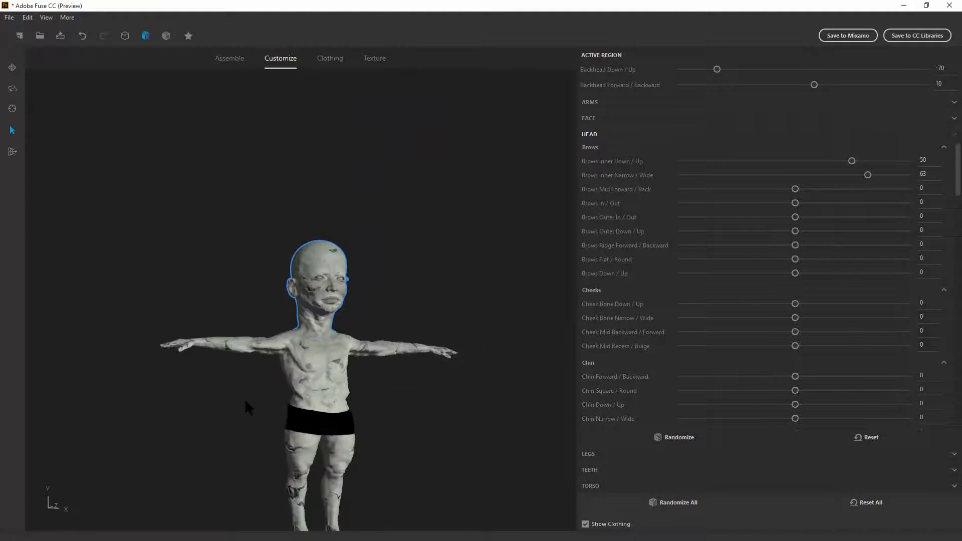
{"action": "key", "text": "alt+Tab"}
{"action": "key", "text": "alt+Tab"}
Lower the whole head to -71 and enlarge it to 100, checking the proportions from several angles
{"action": "scroll", "coordinate": [337, 337], "scroll_direction": "up", "scroll_amount": 4}
{"action": "left_click_drag", "start_coordinate": [490, 393], "coordinate": [370, 516]}
{"action": "left_click", "coordinate": [353, 204]}
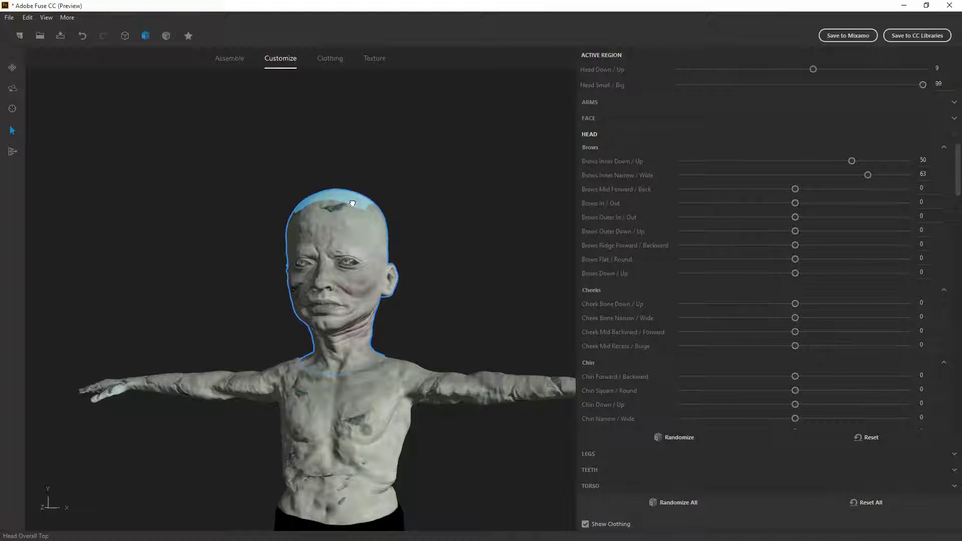
{"action": "left_click_drag", "start_coordinate": [353, 204], "coordinate": [355, 238]}
{"action": "middle_click_drag", "start_coordinate": [420, 381], "coordinate": [464, 427]}
{"action": "right_click_drag", "start_coordinate": [463, 426], "coordinate": [253, 430]}
{"action": "middle_click_drag", "start_coordinate": [253, 425], "coordinate": [252, 339]}
{"action": "right_click_drag", "start_coordinate": [253, 340], "coordinate": [209, 372]}
{"action": "scroll", "coordinate": [210, 372], "scroll_direction": "down", "scroll_amount": 3}
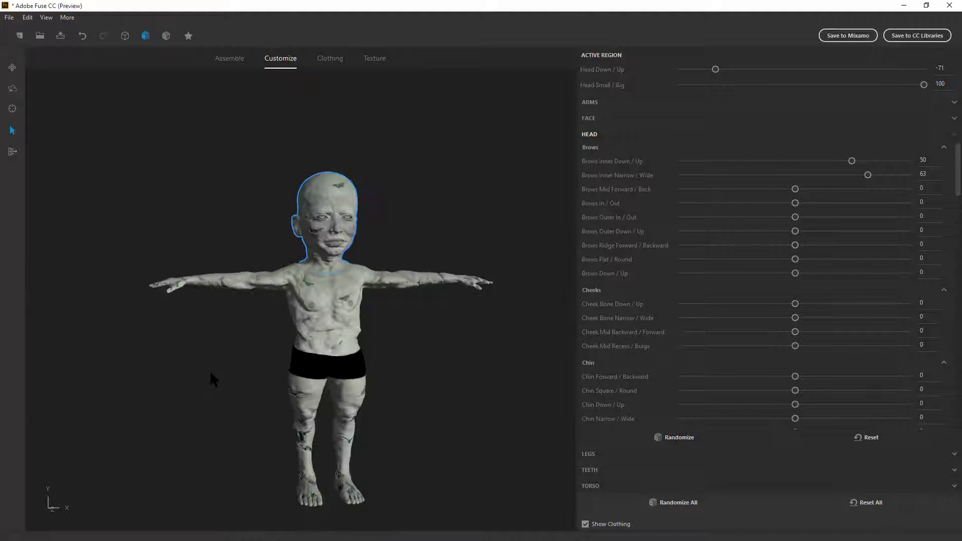
{"action": "scroll", "coordinate": [210, 372], "scroll_direction": "up", "scroll_amount": 1}
{"action": "middle_click_drag", "start_coordinate": [209, 371], "coordinate": [208, 353]}
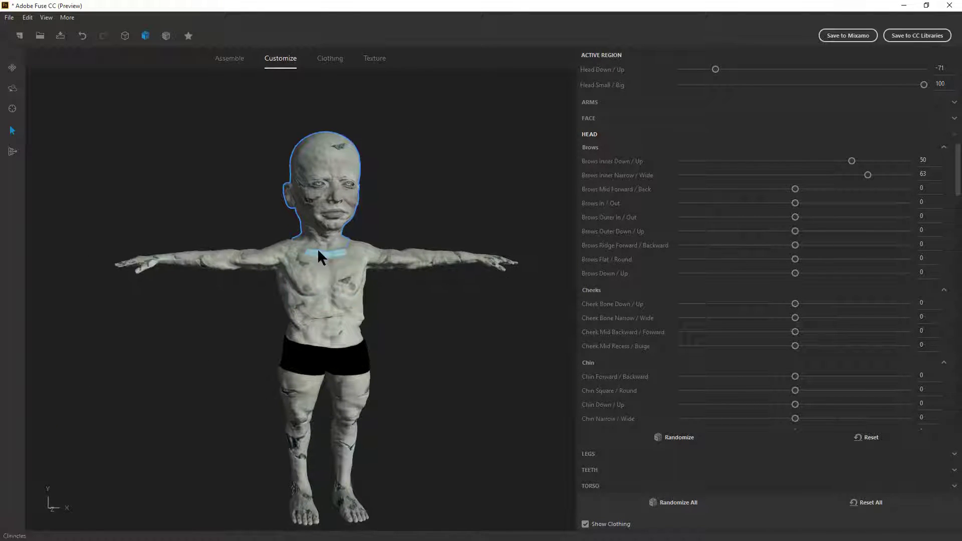
Dress the character in the Dress Shirt Tucked top, using the drawing as reference
{"action": "left_click", "coordinate": [336, 63]}
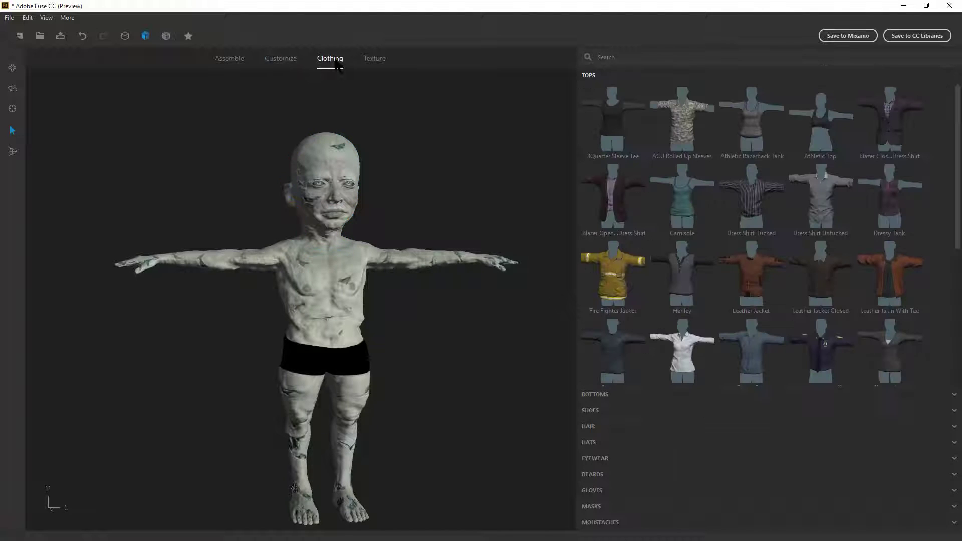
{"action": "key", "text": "alt+Tab"}
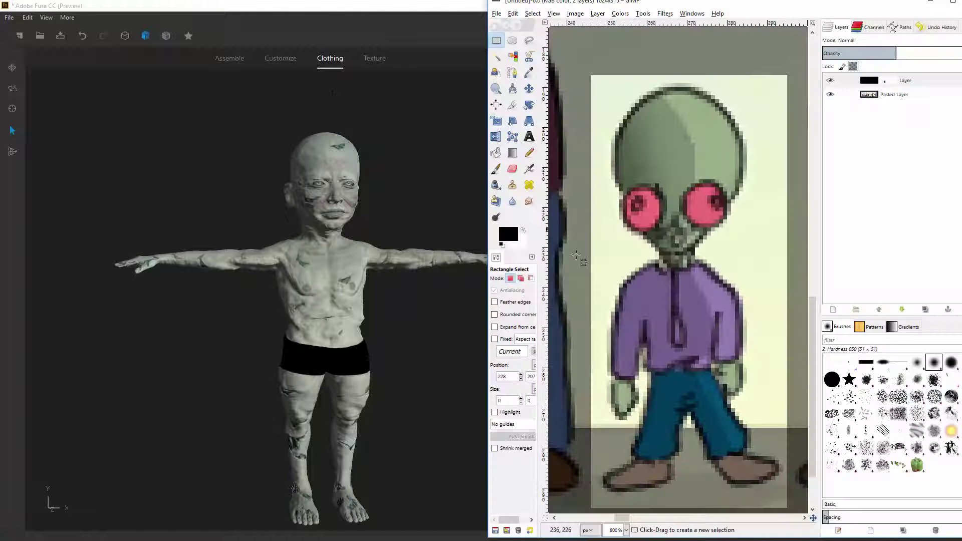
{"action": "key", "text": "alt+Tab"}
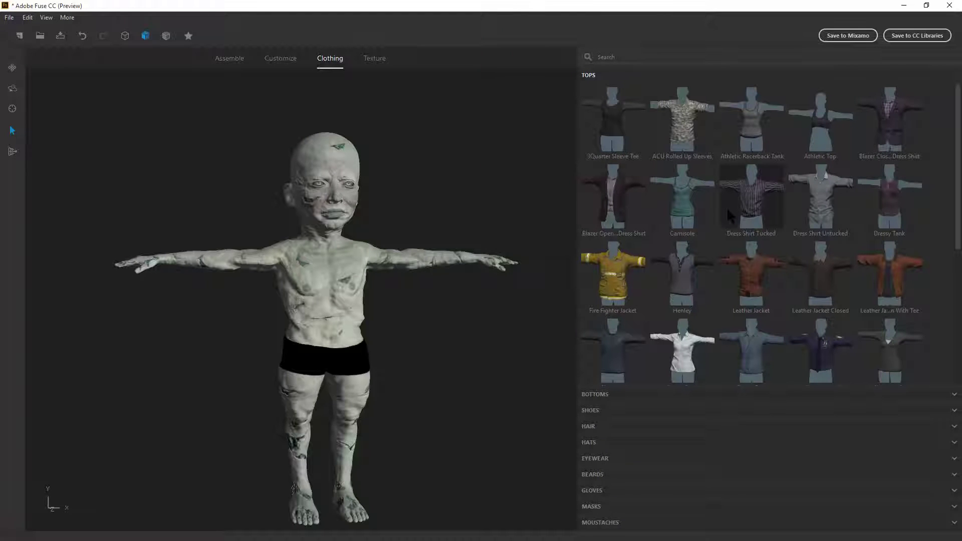
{"action": "key", "text": "alt+Tab"}
{"action": "key", "text": "alt+Tab"}
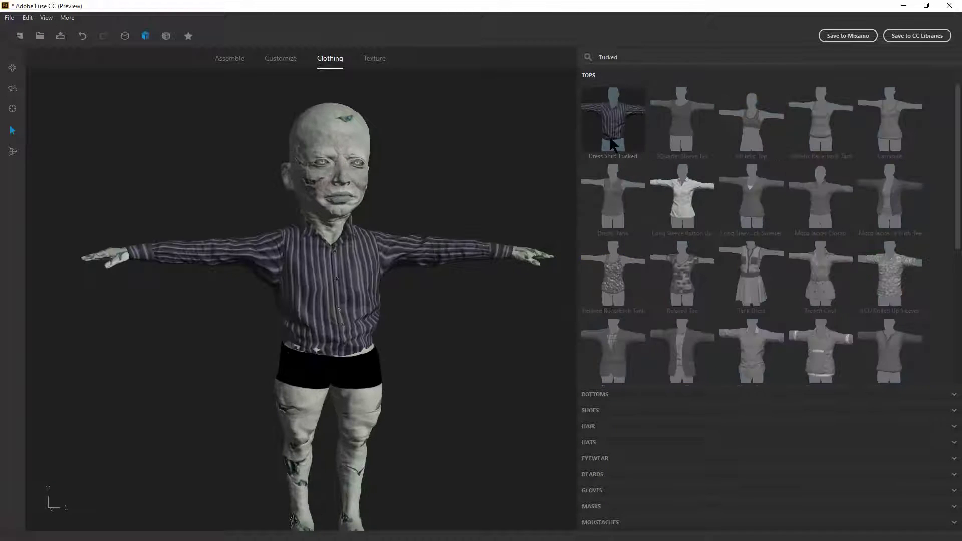
Add long dark grey trousers and brown lace-up shoes, and inspect the complete outfit
{"action": "left_click", "coordinate": [604, 395]}
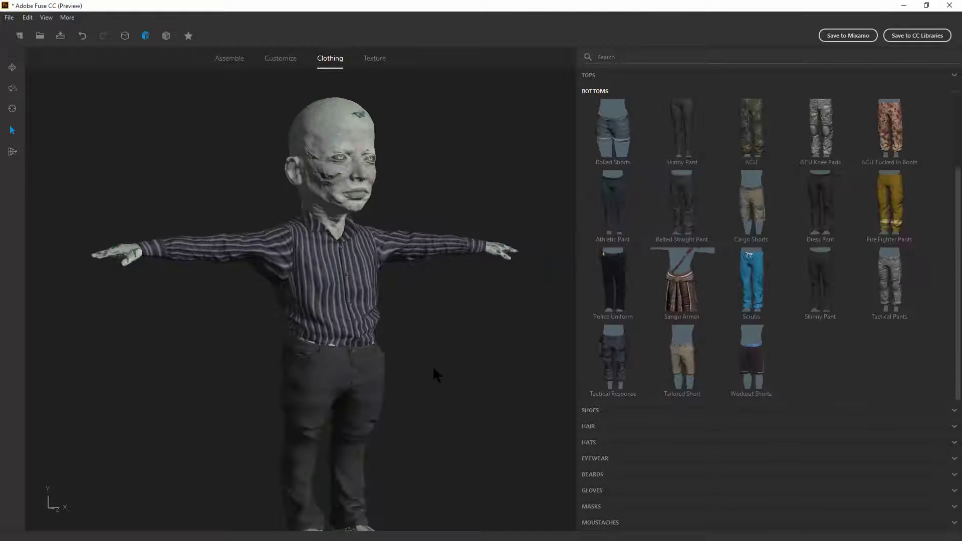
{"action": "left_click_drag", "start_coordinate": [429, 368], "coordinate": [391, 382]}
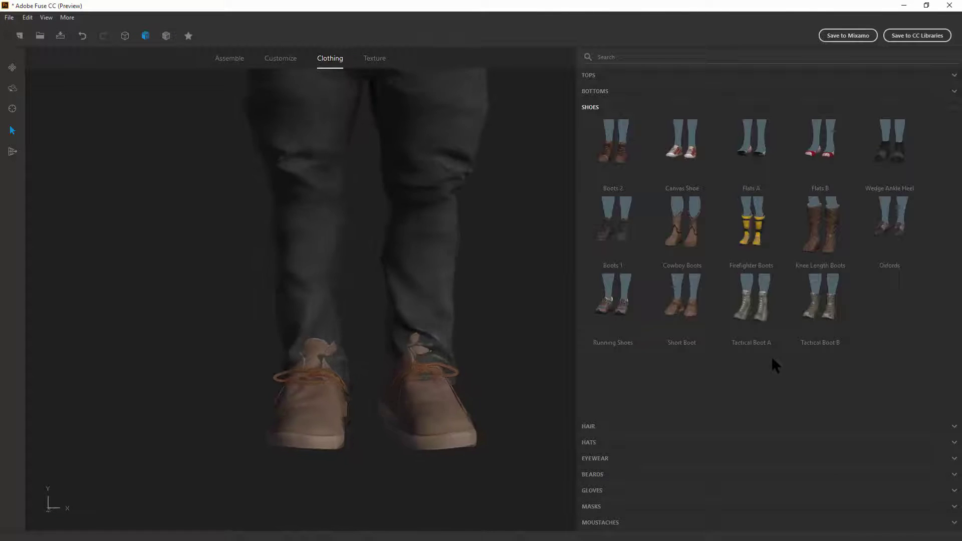
{"action": "left_click_drag", "start_coordinate": [771, 356], "coordinate": [132, 355]}
{"action": "scroll", "coordinate": [323, 331], "scroll_direction": "down", "scroll_amount": 5}
{"action": "left_click_drag", "start_coordinate": [324, 330], "coordinate": [403, 299]}
{"action": "middle_click_drag", "start_coordinate": [404, 299], "coordinate": [391, 390]}
{"action": "left_click_drag", "start_coordinate": [391, 390], "coordinate": [389, 382]}
Recolor the body texture to match the drawing, with green skin and pink for the eye white and iris colors
{"action": "left_click", "coordinate": [375, 59]}
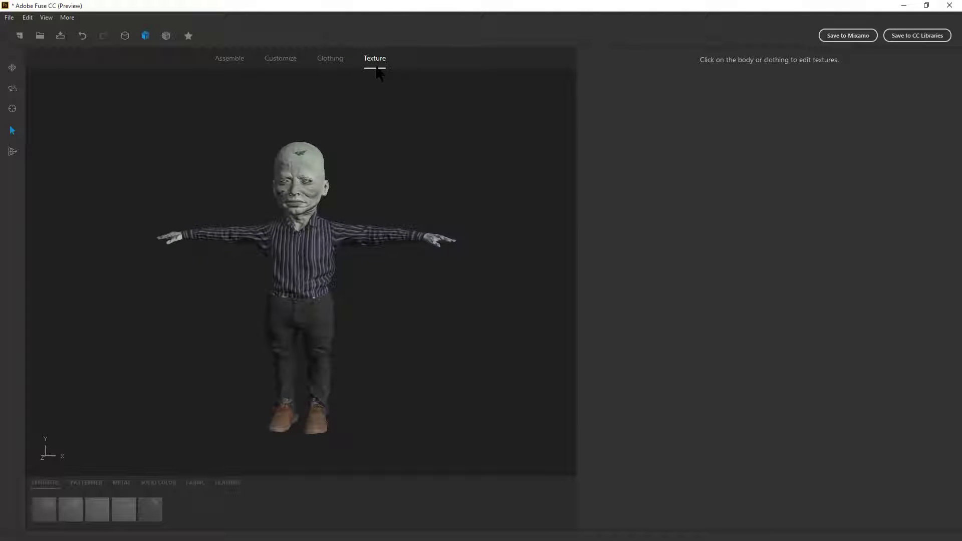
{"action": "left_click", "coordinate": [307, 176]}
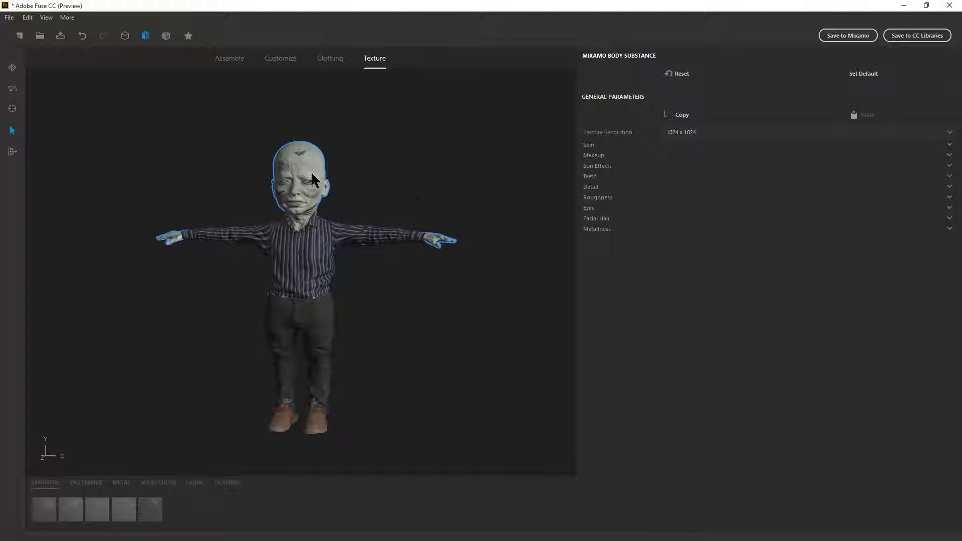
{"action": "left_click", "coordinate": [617, 151]}
{"action": "key", "text": "alt+Tab"}
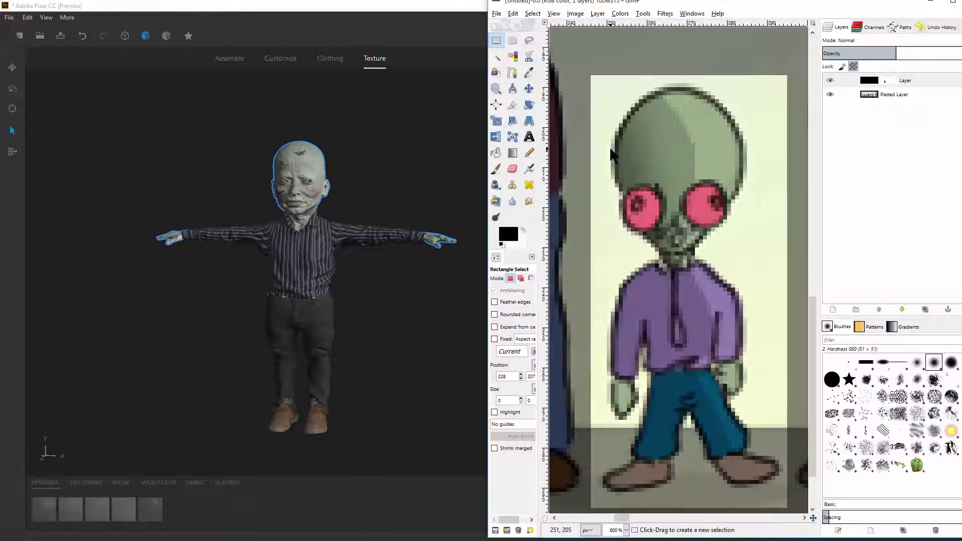
{"action": "key", "text": "alt+Tab"}
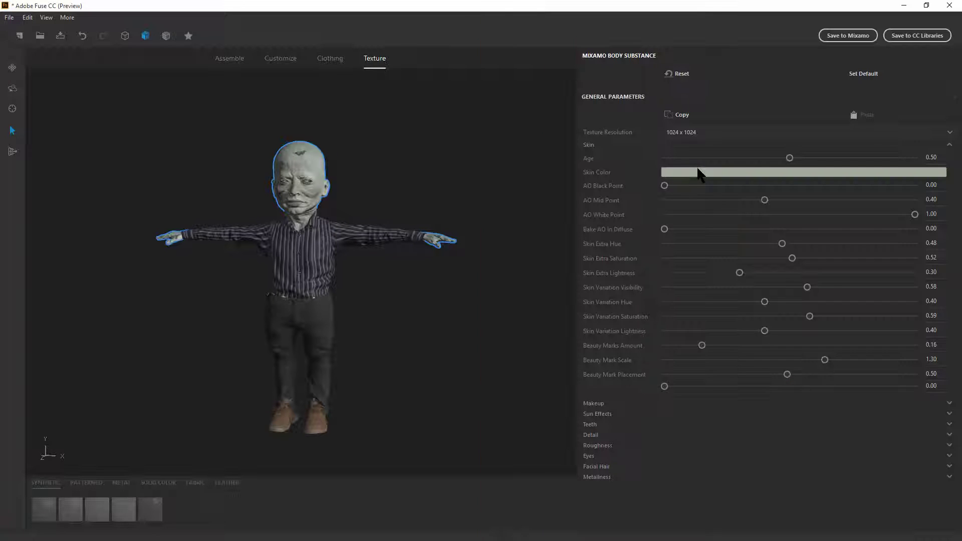
{"action": "left_click", "coordinate": [703, 172]}
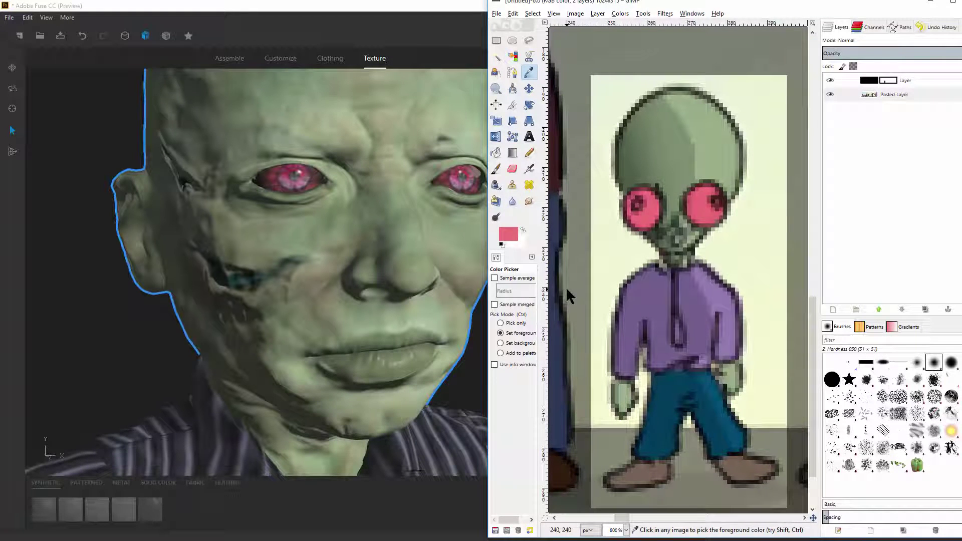
{"action": "key", "text": "alt+Tab"}
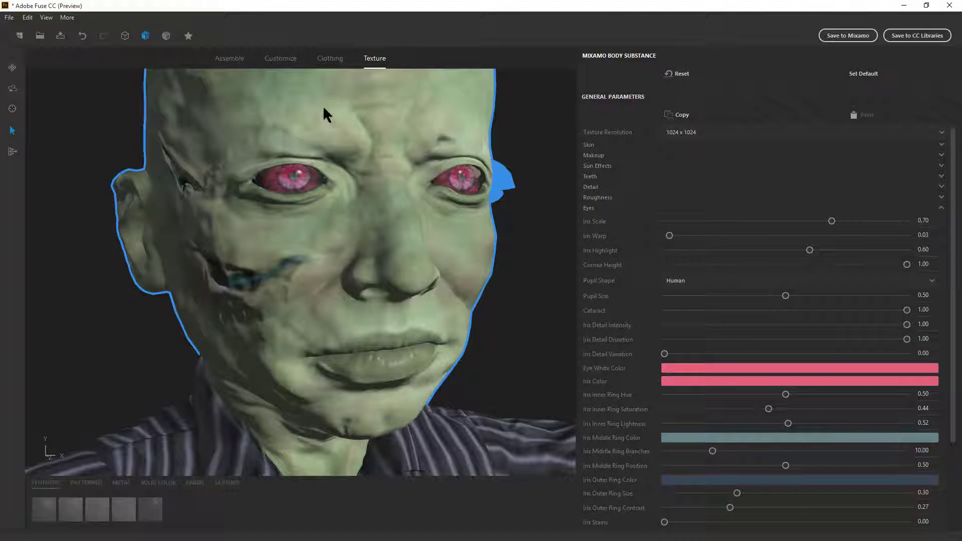
Set the face's Mouth Open value to 48 and view the full figure beside the drawing
{"action": "left_click", "coordinate": [285, 63]}
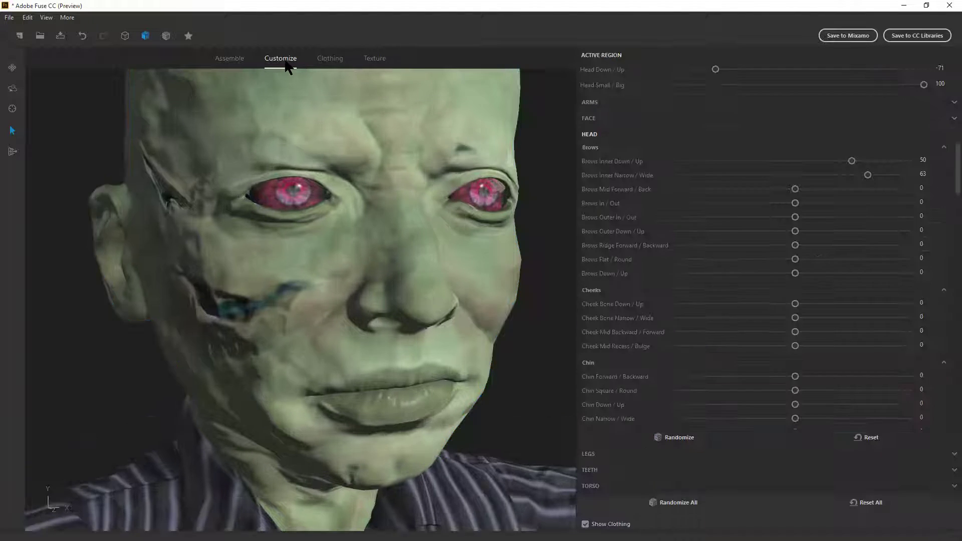
{"action": "left_click", "coordinate": [609, 119]}
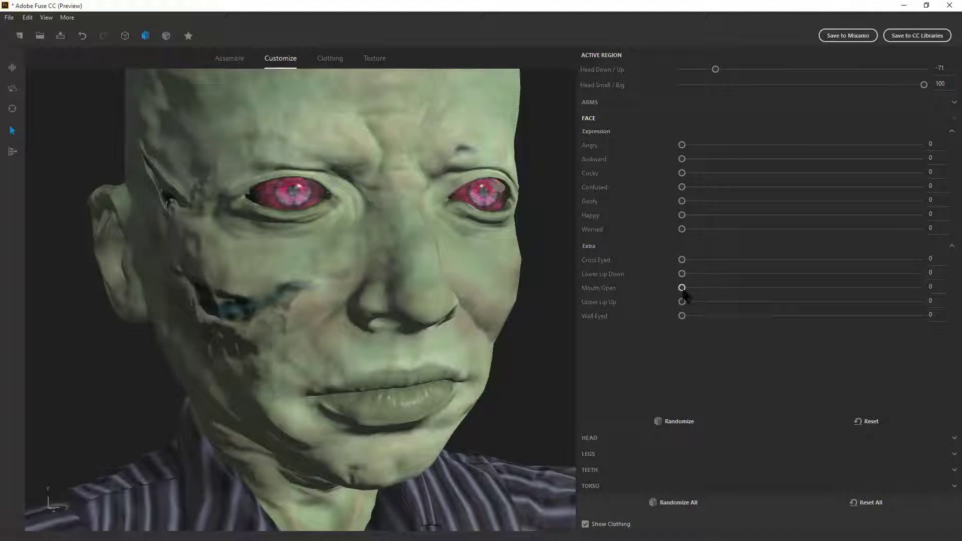
{"action": "left_click_drag", "start_coordinate": [682, 288], "coordinate": [798, 302]}
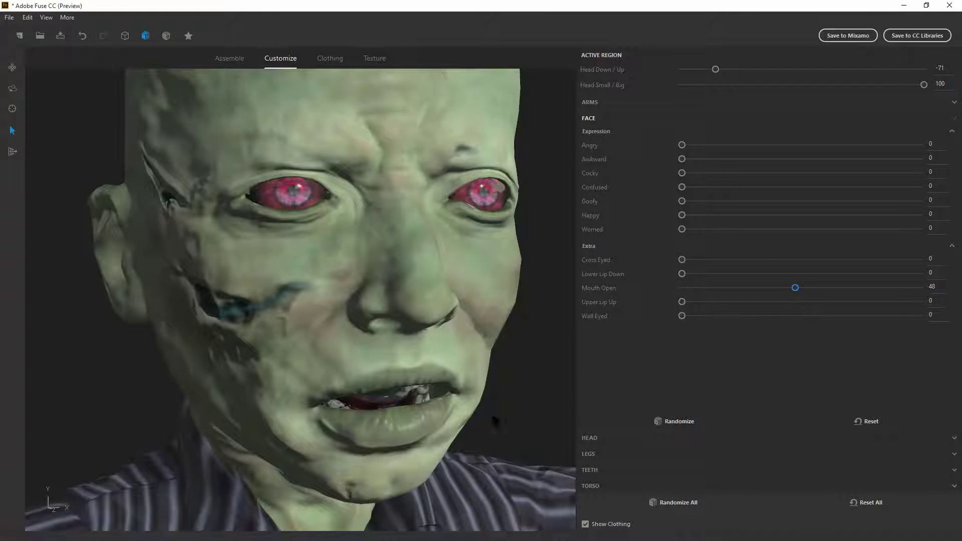
{"action": "left_click_drag", "start_coordinate": [485, 428], "coordinate": [458, 416]}
{"action": "scroll", "coordinate": [442, 392], "scroll_direction": "down", "scroll_amount": 4}
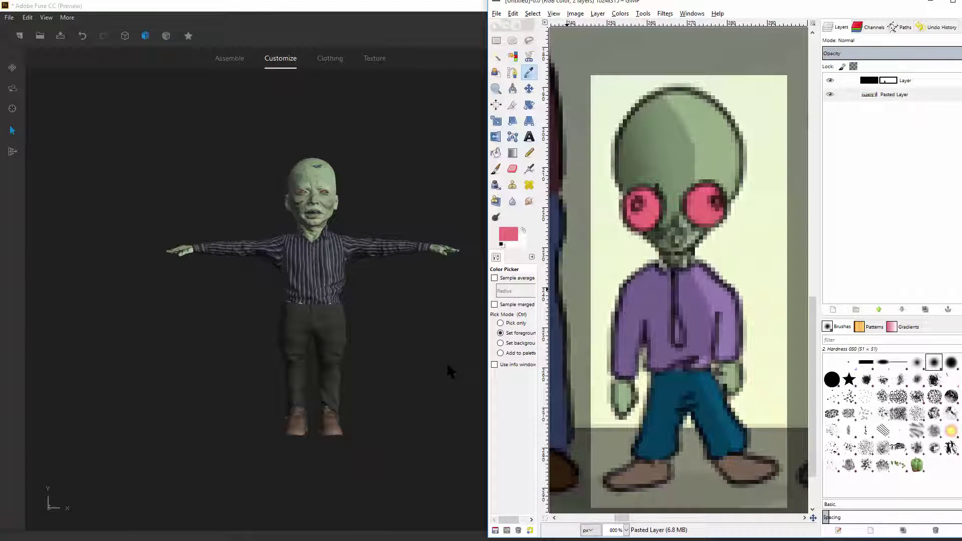
Switch back to Fuse and recolor the dress shirt's main, cuffs and collar textures in the drawing's purple
{"action": "left_click", "coordinate": [447, 362]}
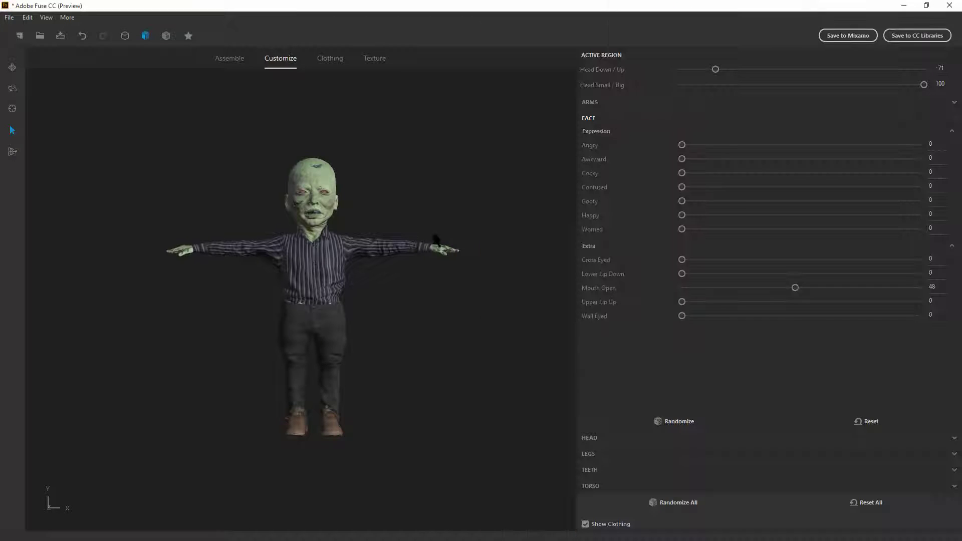
{"action": "left_click", "coordinate": [344, 58]}
{"action": "left_click", "coordinate": [376, 60]}
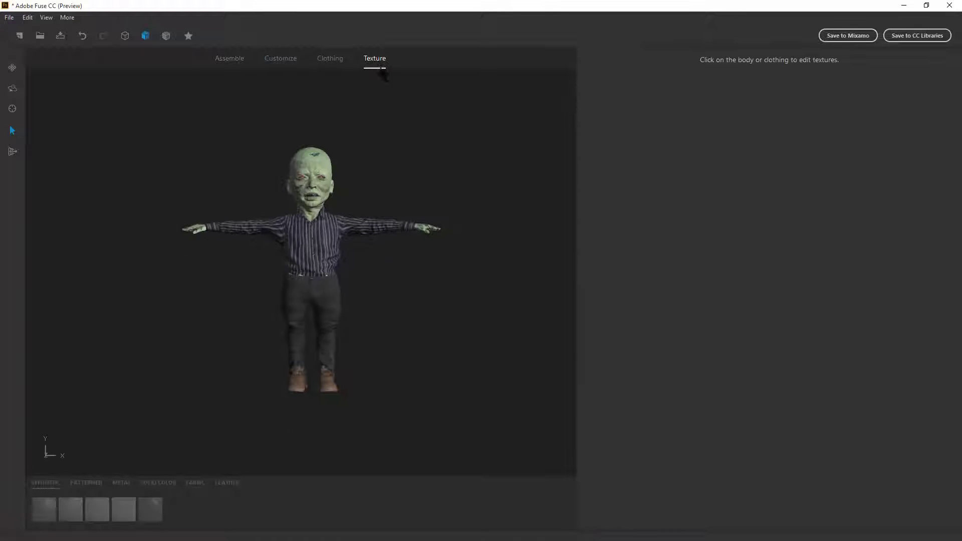
{"action": "left_click", "coordinate": [326, 241]}
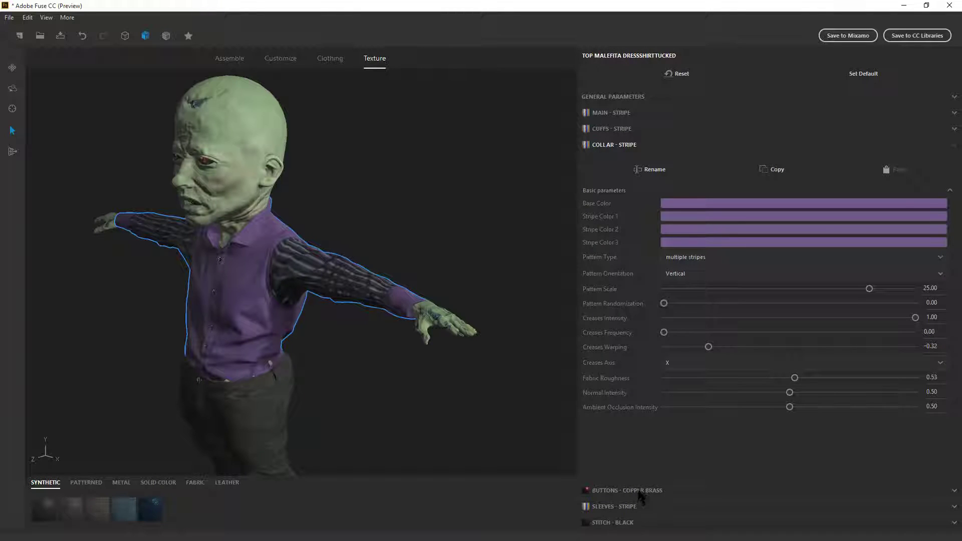
Set the shirt sleeves' base color and three stripe colors to the drawing's purple, and compare the shirt with the drawing
{"action": "left_click", "coordinate": [621, 506]}
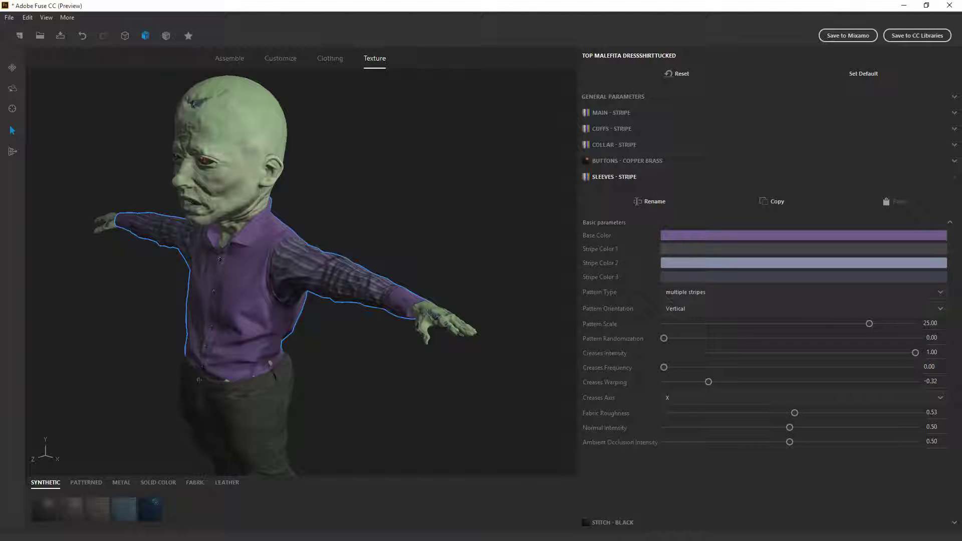
{"action": "left_click", "coordinate": [705, 248]}
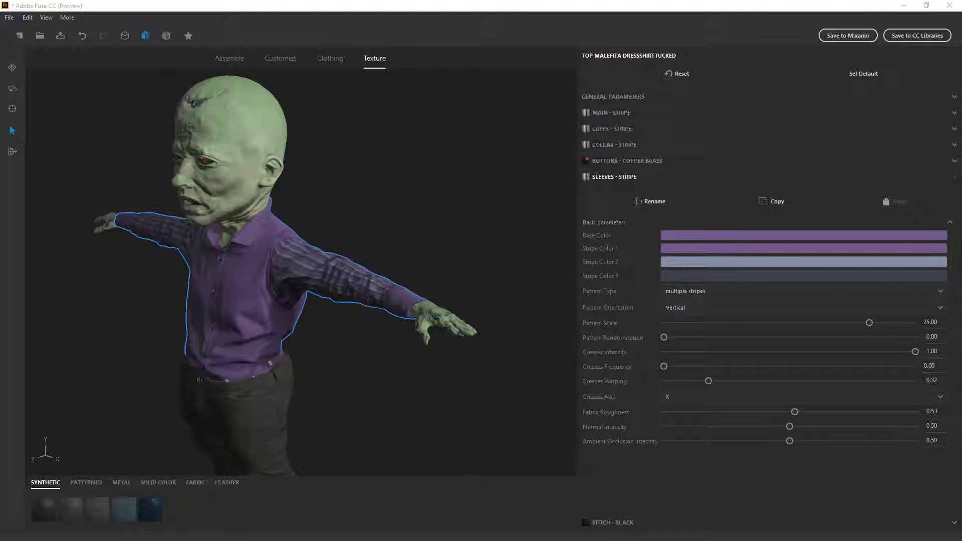
{"action": "left_click", "coordinate": [677, 2]}
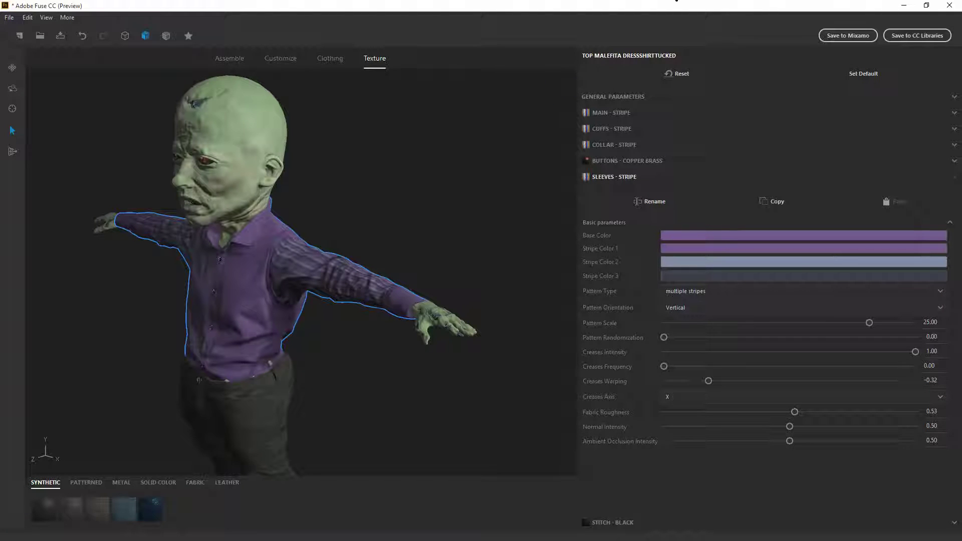
{"action": "left_click", "coordinate": [745, 263]}
{"action": "left_click", "coordinate": [734, 275]}
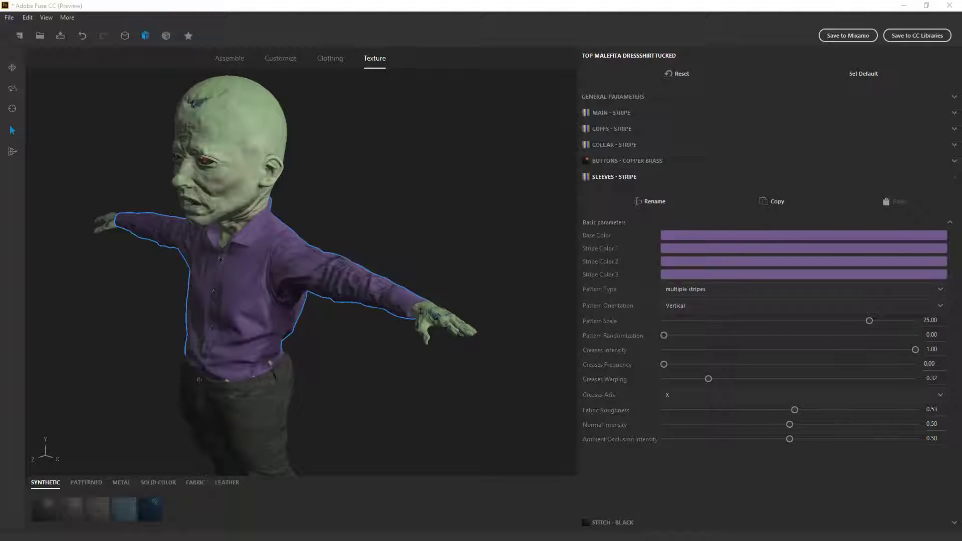
{"action": "left_click_drag", "start_coordinate": [161, 269], "coordinate": [292, 248]}
{"action": "key", "text": "alt+Tab"}
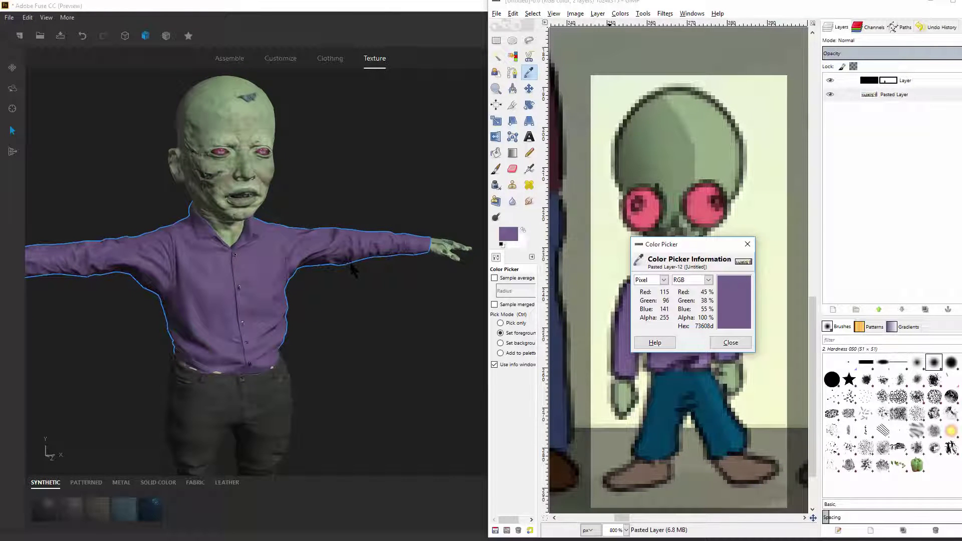
{"action": "key", "text": "alt+Tab"}
{"action": "key", "text": "alt+Tab"}
{"action": "key", "text": "alt+Tab"}
Replace the dark grey trousers with long dark blue jeans
{"action": "middle_click_drag", "start_coordinate": [308, 405], "coordinate": [292, 236]}
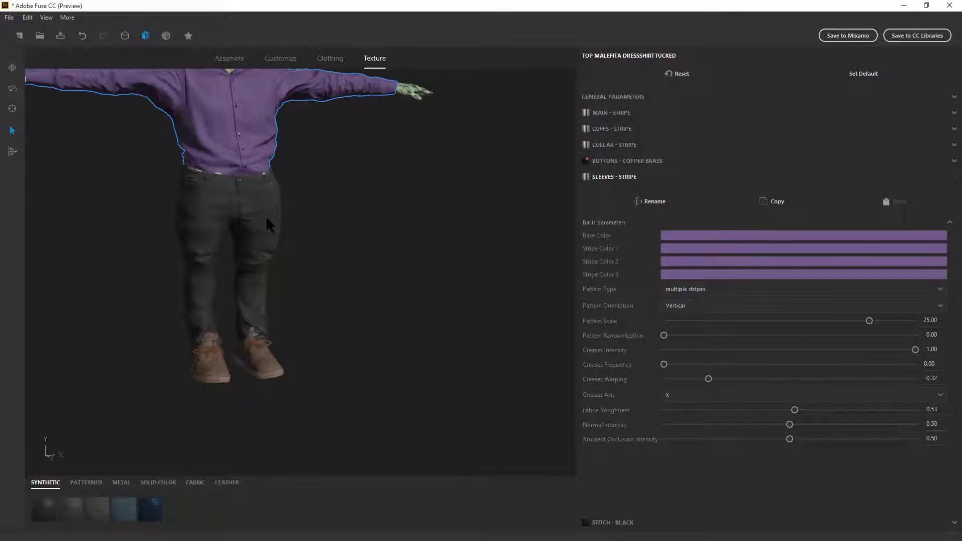
{"action": "left_click", "coordinate": [259, 269]}
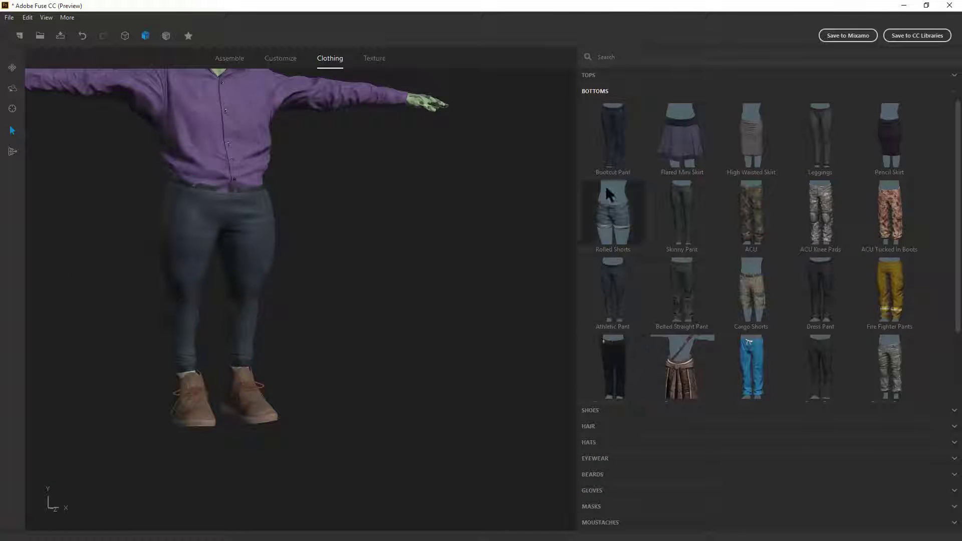
{"action": "left_click", "coordinate": [601, 193]}
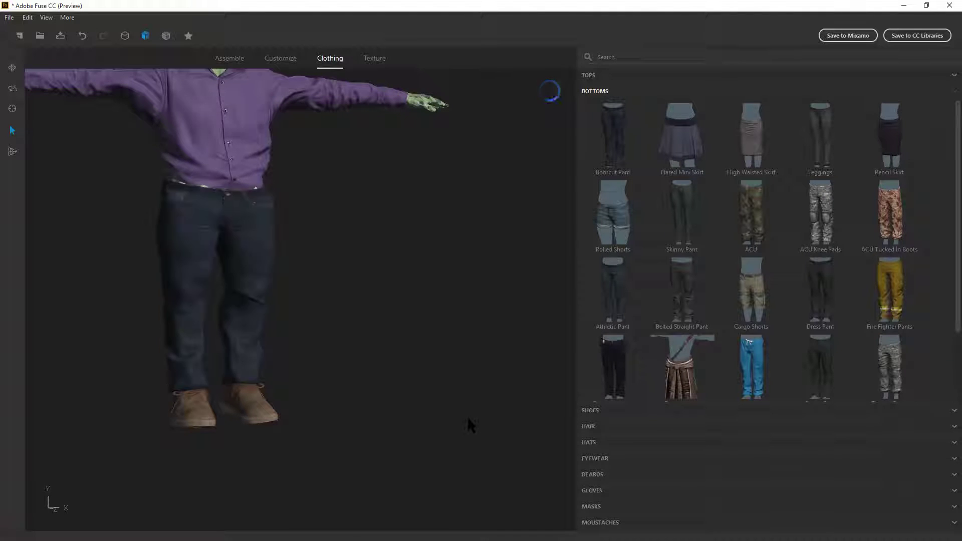
{"action": "mouse_move", "coordinate": [468, 423]}
{"action": "left_mouse_down"}
{"action": "mouse_move", "coordinate": [184, 399]}
{"action": "mouse_move", "coordinate": [565, 415]}
{"action": "mouse_move", "coordinate": [775, 441]}
{"action": "mouse_move", "coordinate": [955, 423]}
{"action": "mouse_move", "coordinate": [468, 414]}
{"action": "left_mouse_up"}
{"action": "scroll", "coordinate": [466, 414], "scroll_direction": "down", "scroll_amount": 10}
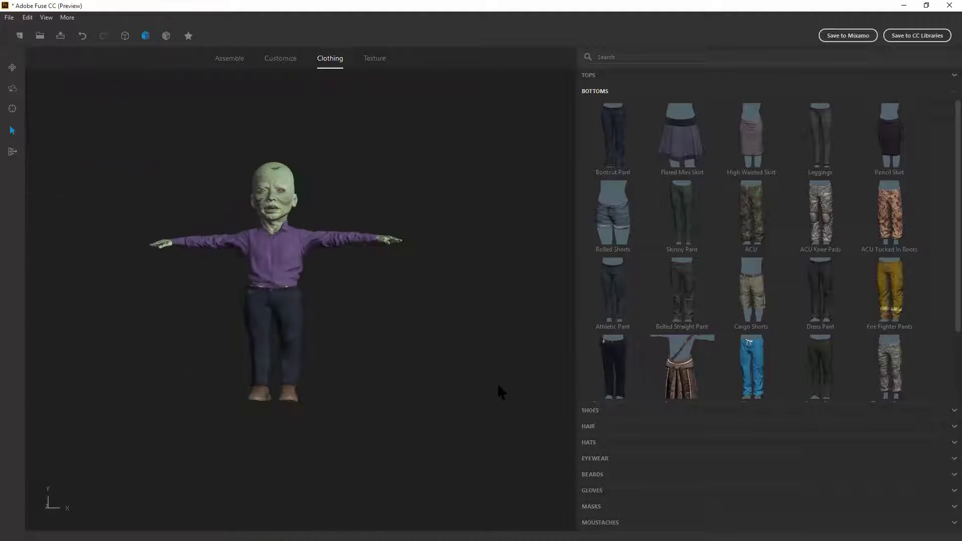
Examine the dressed character from several angles and distances, comparing its clothing and face with the drawing
{"action": "scroll", "coordinate": [498, 385], "scroll_direction": "up", "scroll_amount": 3}
{"action": "left_click_drag", "start_coordinate": [399, 322], "coordinate": [481, 344]}
{"action": "key", "text": "alt+Tab"}
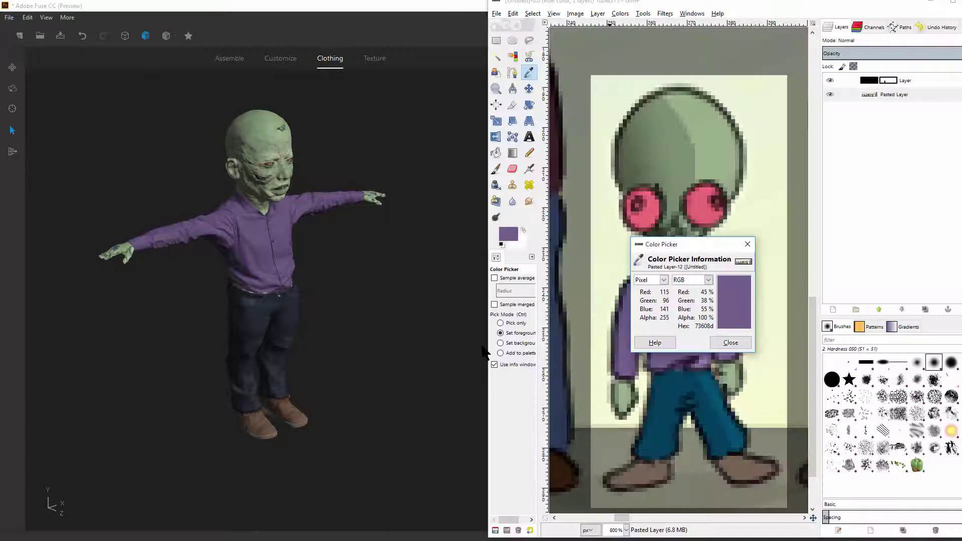
{"action": "left_click", "coordinate": [748, 244]}
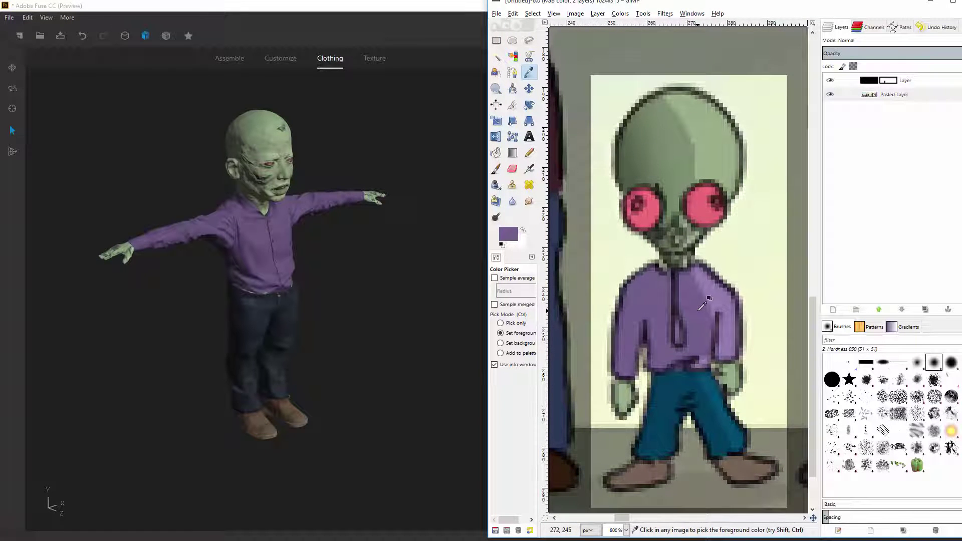
{"action": "left_click_drag", "start_coordinate": [326, 350], "coordinate": [350, 283]}
{"action": "scroll", "coordinate": [314, 237], "scroll_direction": "up", "scroll_amount": 6}
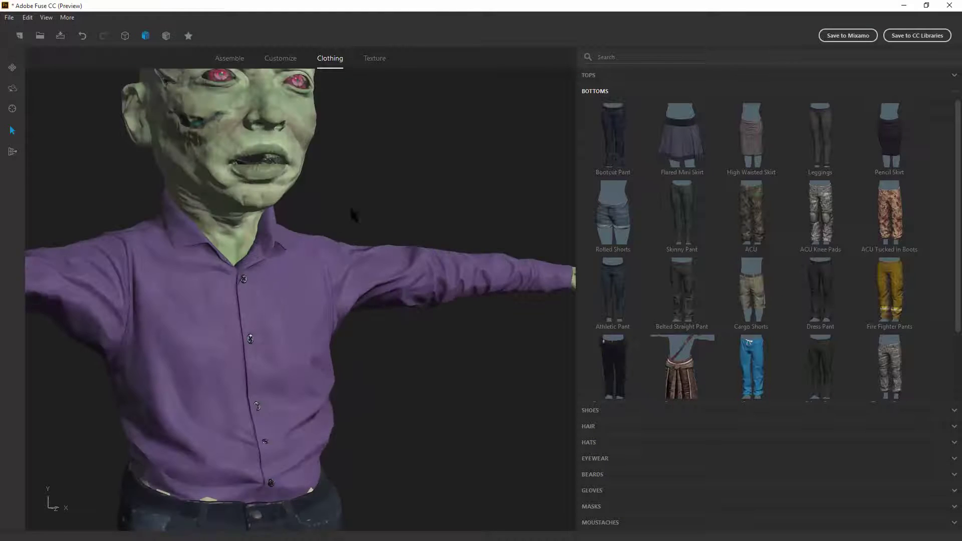
{"action": "middle_click_drag", "start_coordinate": [368, 189], "coordinate": [404, 295]}
{"action": "scroll", "coordinate": [242, 221], "scroll_direction": "up", "scroll_amount": 4}
{"action": "middle_click_drag", "start_coordinate": [395, 239], "coordinate": [405, 251]}
{"action": "left_click_drag", "start_coordinate": [406, 256], "coordinate": [423, 368]}
{"action": "scroll", "coordinate": [421, 362], "scroll_direction": "down", "scroll_amount": 10}
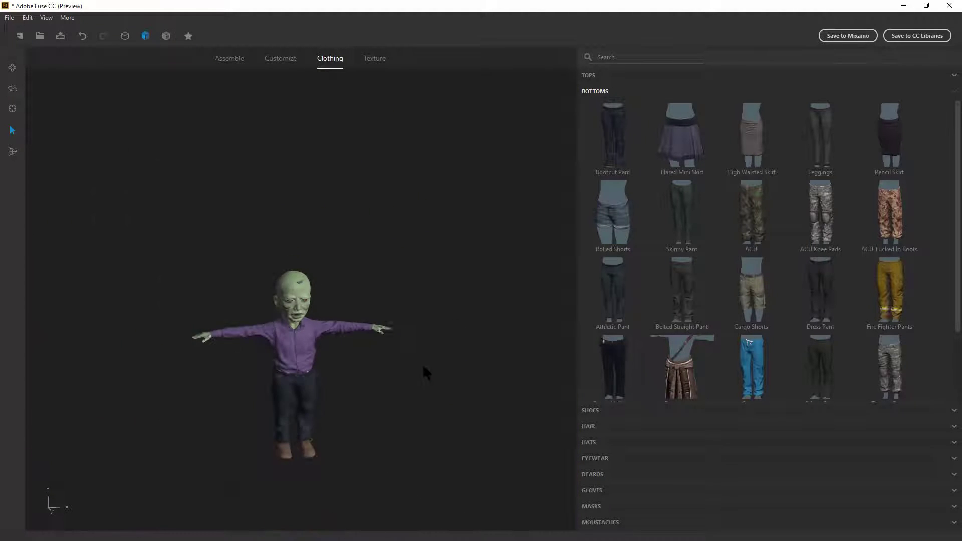
{"action": "left_click_drag", "start_coordinate": [232, 386], "coordinate": [365, 368]}
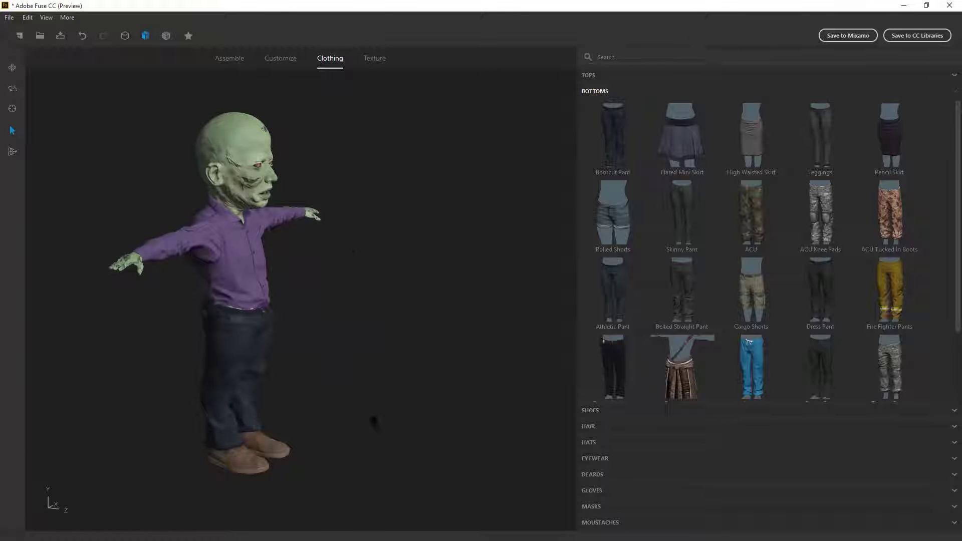
Save the character in the project's Fuse folder as DinerShortRoundHead2.fuse
{"action": "left_click", "coordinate": [9, 17]}
{"action": "left_click", "coordinate": [25, 80]}
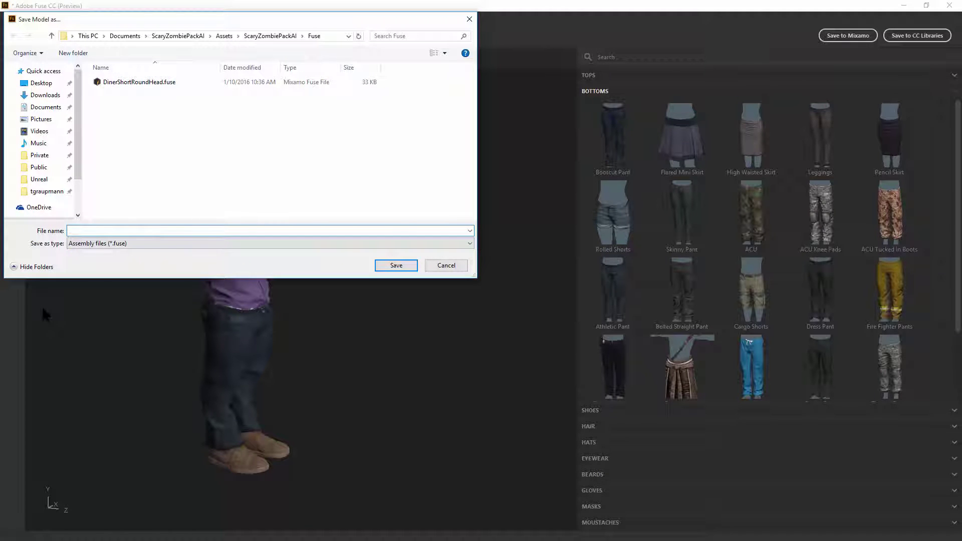
{"action": "left_click", "coordinate": [143, 82]}
{"action": "left_click", "coordinate": [131, 233]}
{"action": "left_click", "coordinate": [131, 232]}
{"action": "type", "text": "2.fuse"}
{"action": "key", "text": "Return"}
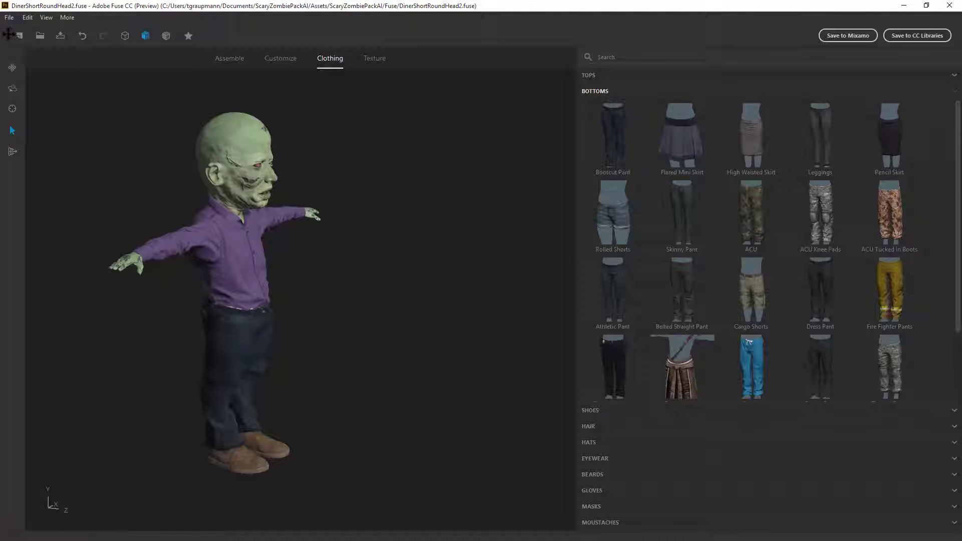
{"action": "left_click", "coordinate": [10, 17]}
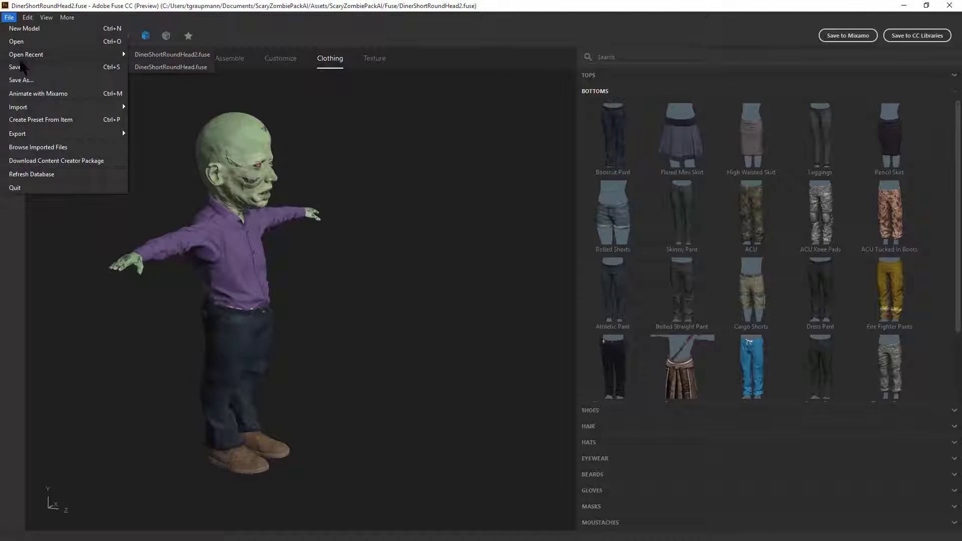
{"action": "mouse_move", "coordinate": [26, 55]}
{"action": "left_click", "coordinate": [219, 81]}
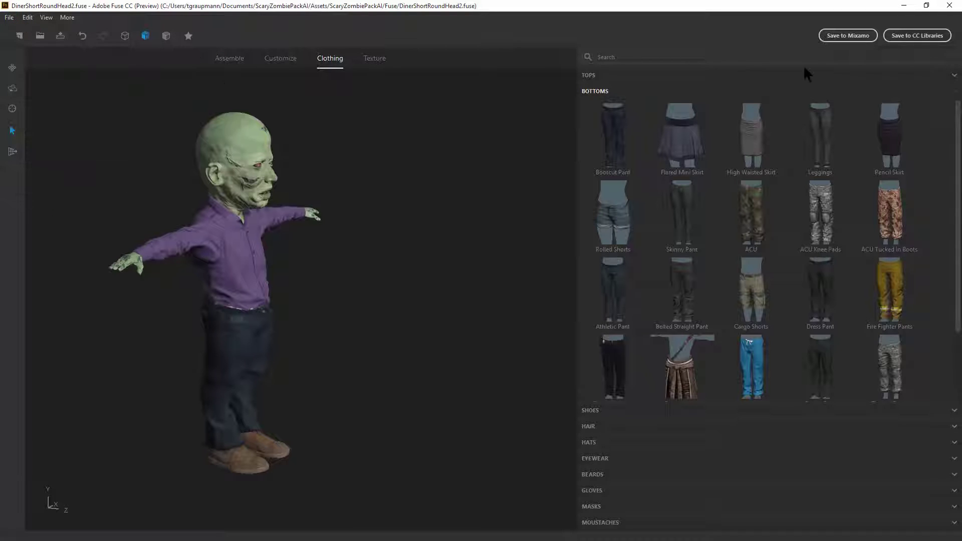
Save the character to the Creative Cloud library My Library under the name DinerShortRoundHead2
{"action": "left_click", "coordinate": [917, 36]}
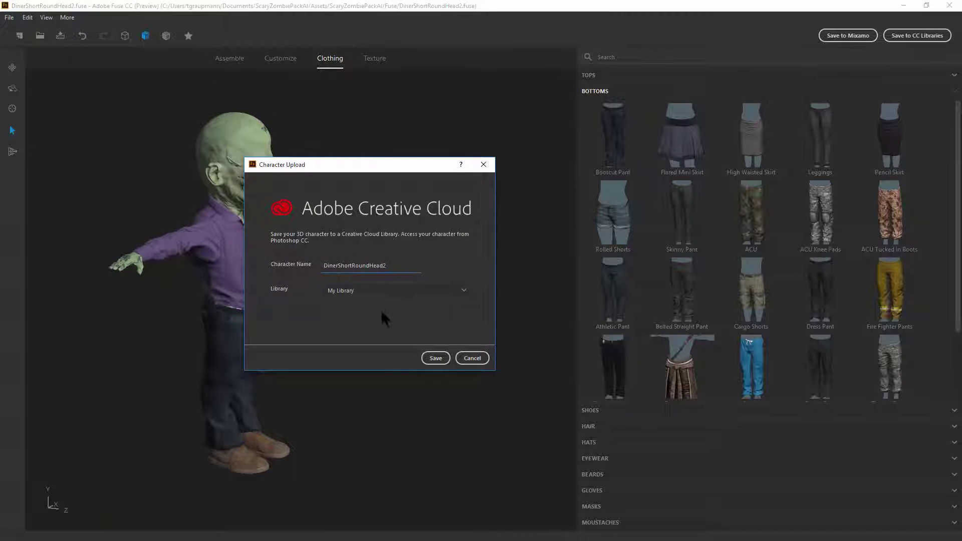
{"action": "left_click", "coordinate": [434, 358]}
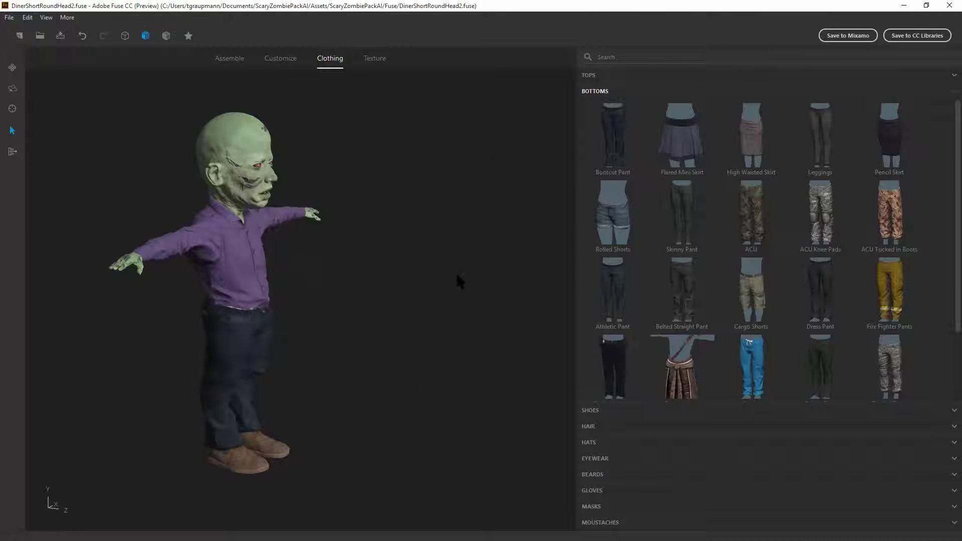
{"action": "left_click_drag", "start_coordinate": [456, 275], "coordinate": [390, 264]}
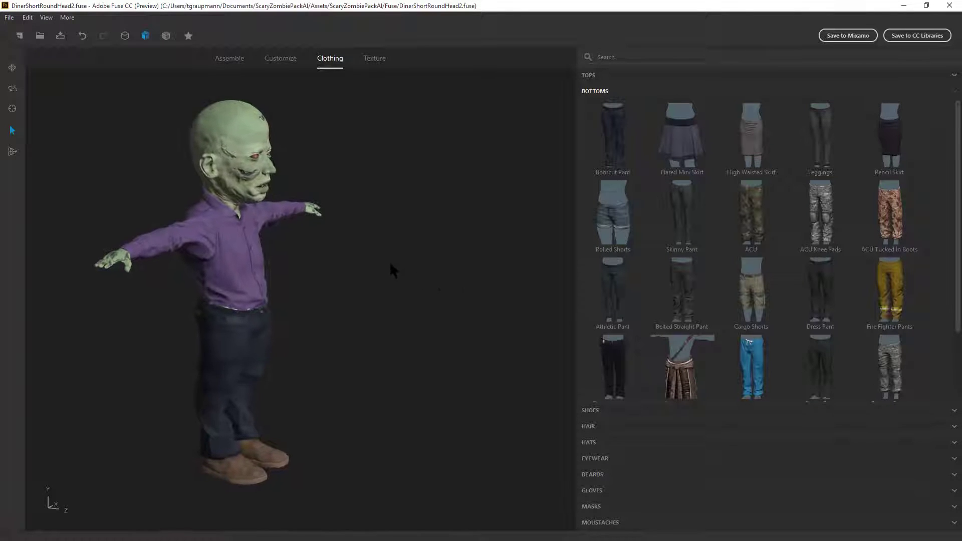
Upload the character to Mixamo as DinerShortRoundHead2 and enlarge the browser window for auto-rigging
{"action": "left_click", "coordinate": [829, 38]}
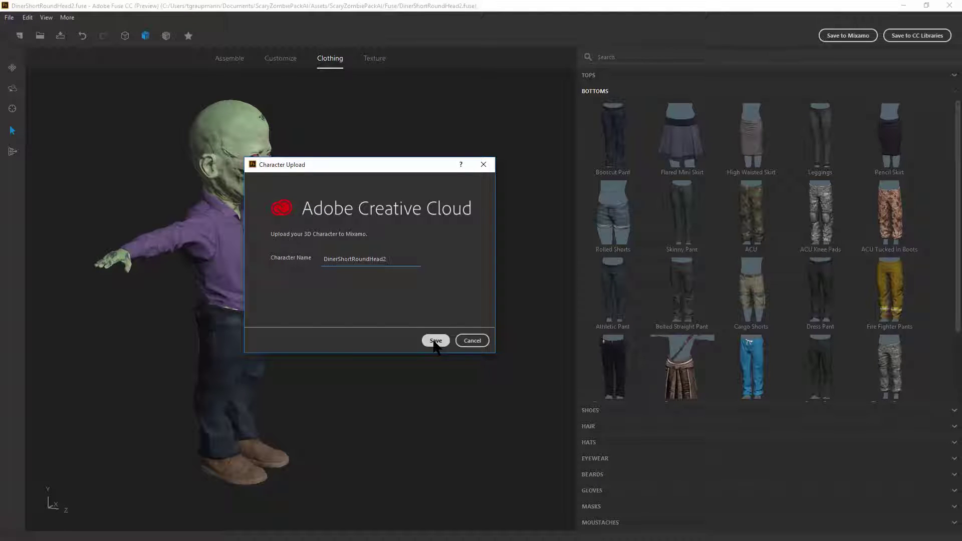
{"action": "left_click", "coordinate": [435, 341]}
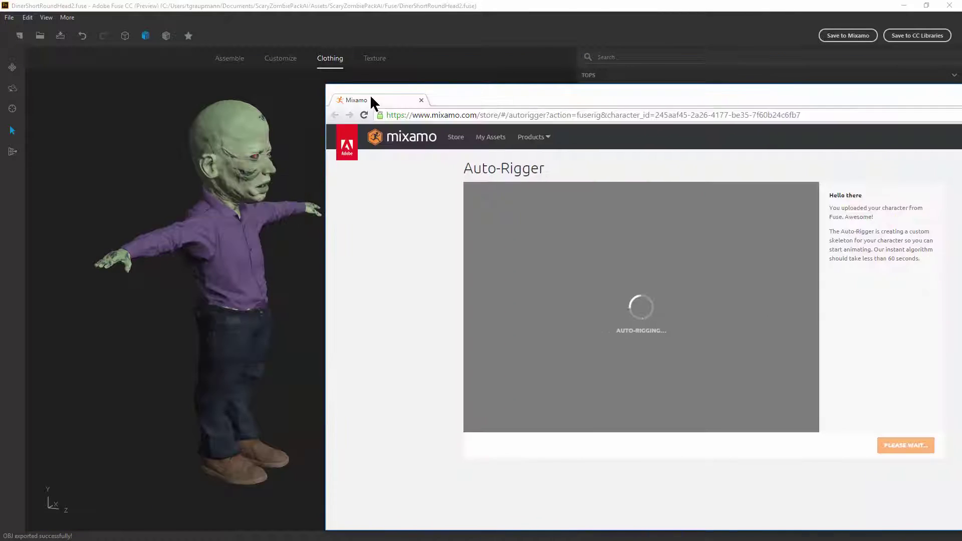
{"action": "double_click", "coordinate": [370, 94]}
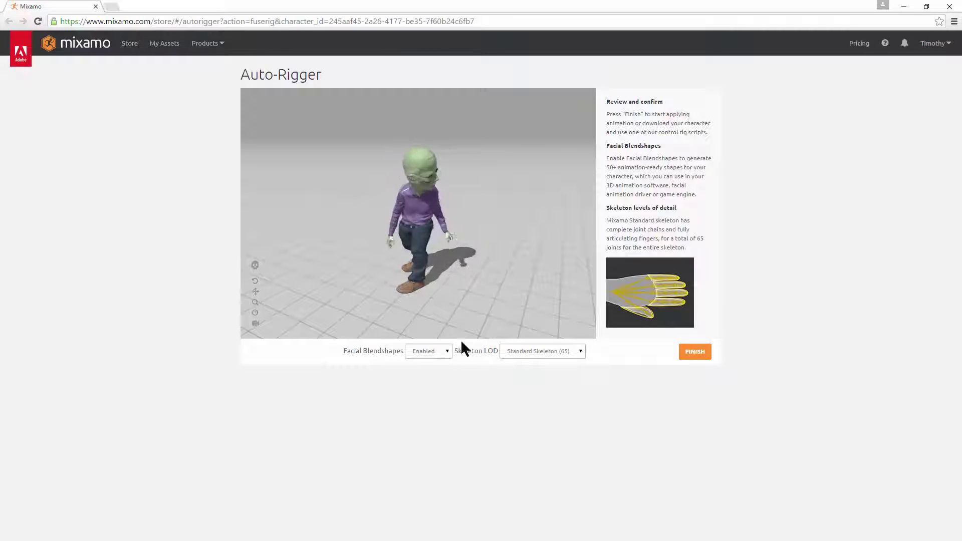
Inspect the rigged preview, finish auto-rigging with Facial Blendshapes enabled and Standard Skeleton (65), and proceed to animating the character
{"action": "mouse_move", "coordinate": [393, 279]}
{"action": "left_mouse_down"}
{"action": "mouse_move", "coordinate": [498, 266]}
{"action": "mouse_move", "coordinate": [452, 226]}
{"action": "mouse_move", "coordinate": [344, 275]}
{"action": "mouse_move", "coordinate": [262, 277]}
{"action": "mouse_move", "coordinate": [401, 275]}
{"action": "left_mouse_up"}
{"action": "left_click_drag", "start_coordinate": [517, 271], "coordinate": [520, 399]}
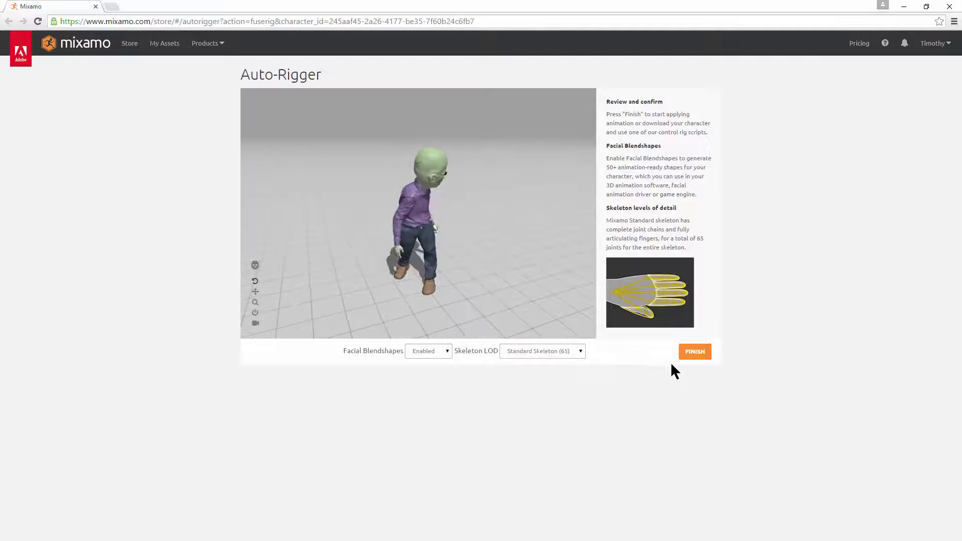
{"action": "left_click", "coordinate": [693, 355]}
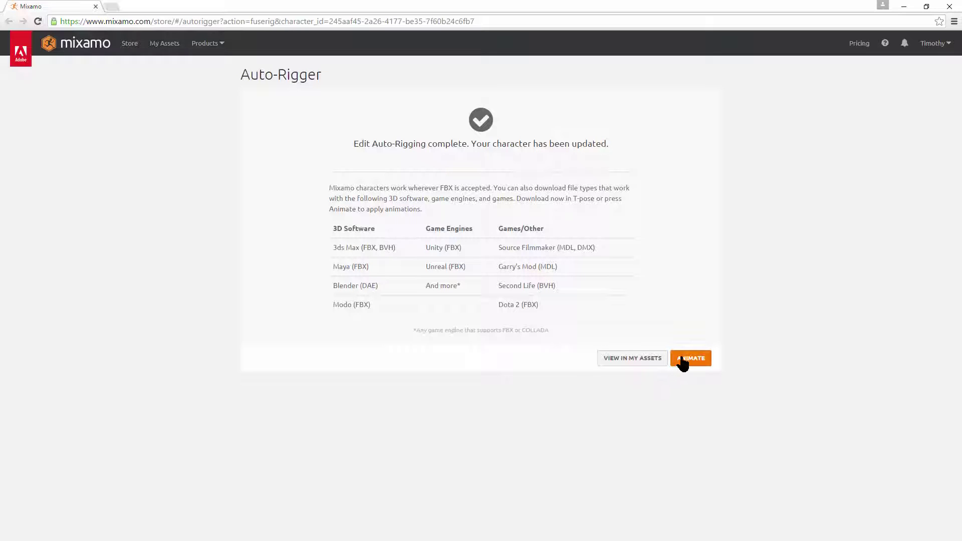
{"action": "left_click", "coordinate": [682, 359]}
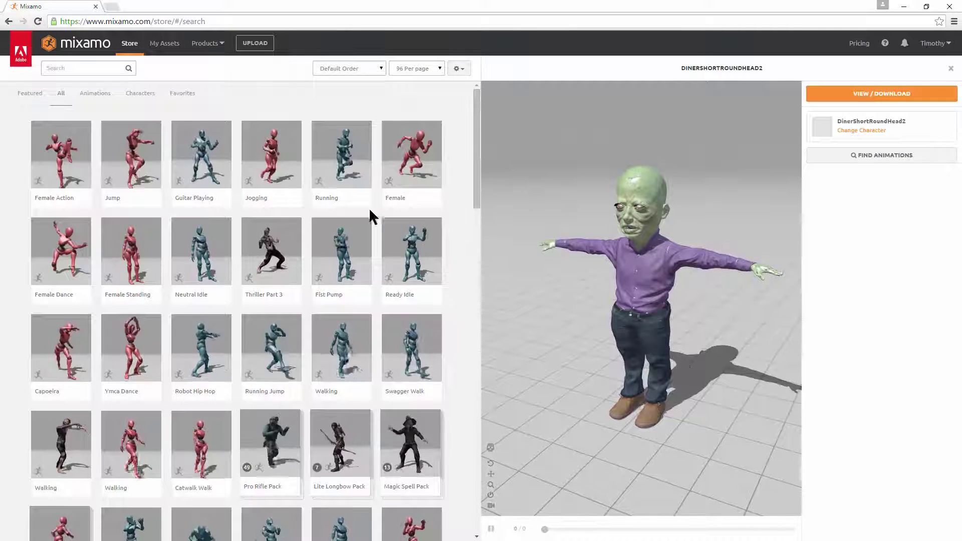
Apply the Scary Zombie Pack from the Mixamo store to the character and start customizing the pack
{"action": "left_click", "coordinate": [130, 48]}
{"action": "scroll", "coordinate": [509, 300], "scroll_direction": "down", "scroll_amount": 5}
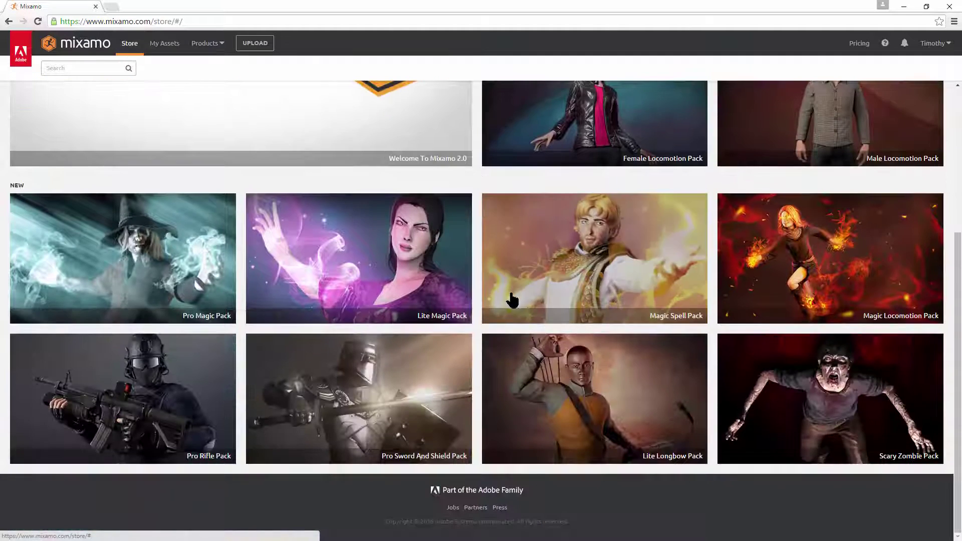
{"action": "left_click", "coordinate": [807, 400]}
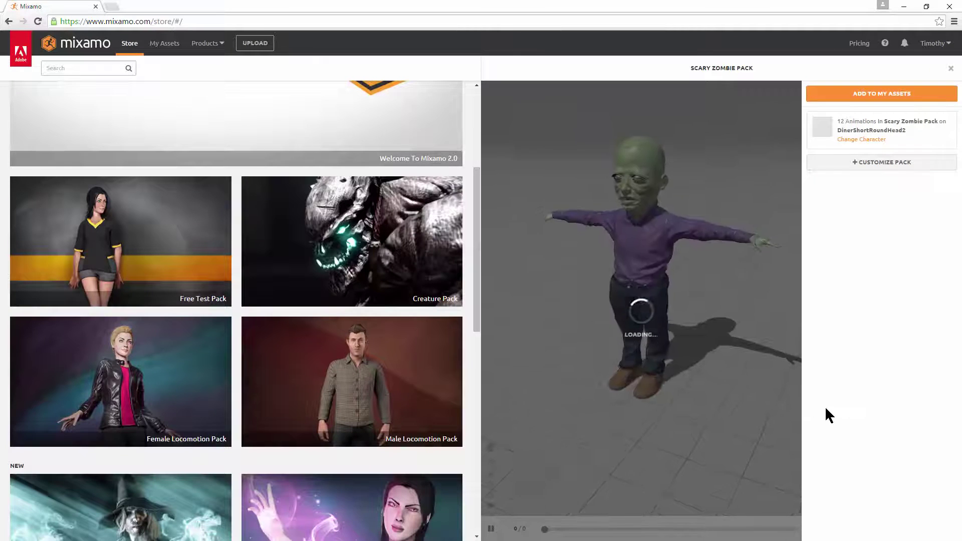
{"action": "left_click", "coordinate": [857, 166]}
Rename the in-progress animation pack as Scary Zombie Pack
{"action": "left_click", "coordinate": [880, 331]}
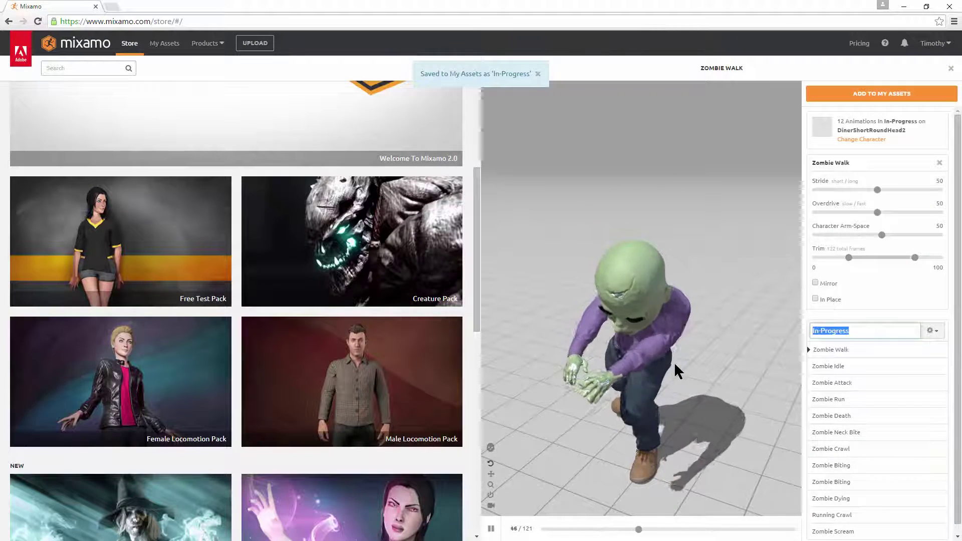
{"action": "type", "text": "Scary Zom"}
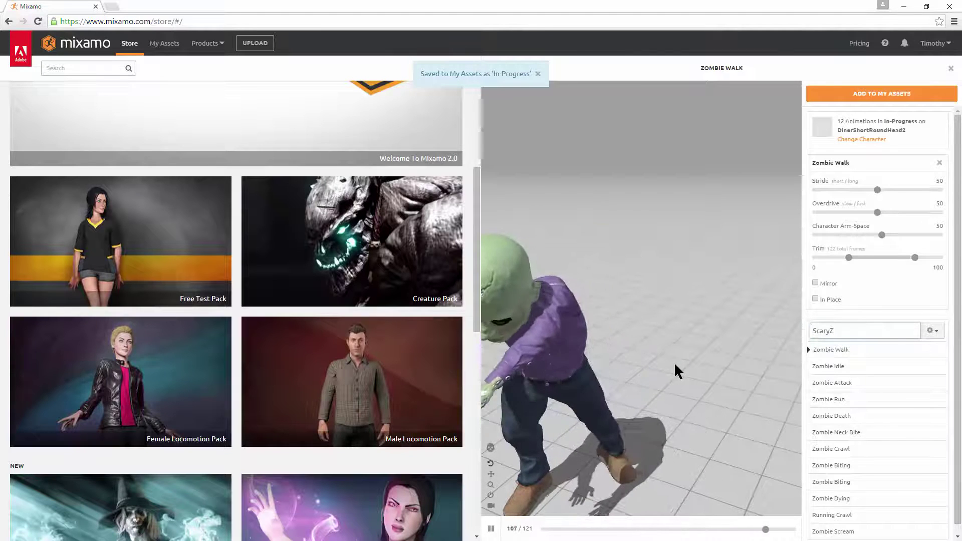
{"action": "type", "text": "bie Pack"}
{"action": "key", "text": "Return"}
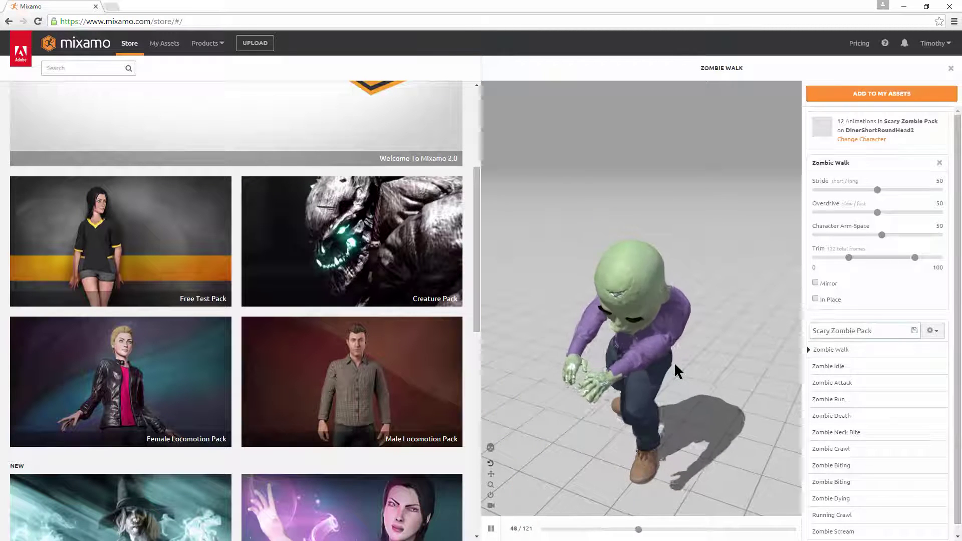
Enable In Place for the Zombie Walk, Zombie Run and Zombie Crawl animations in the Scary Zombie Pack
{"action": "left_click", "coordinate": [831, 351]}
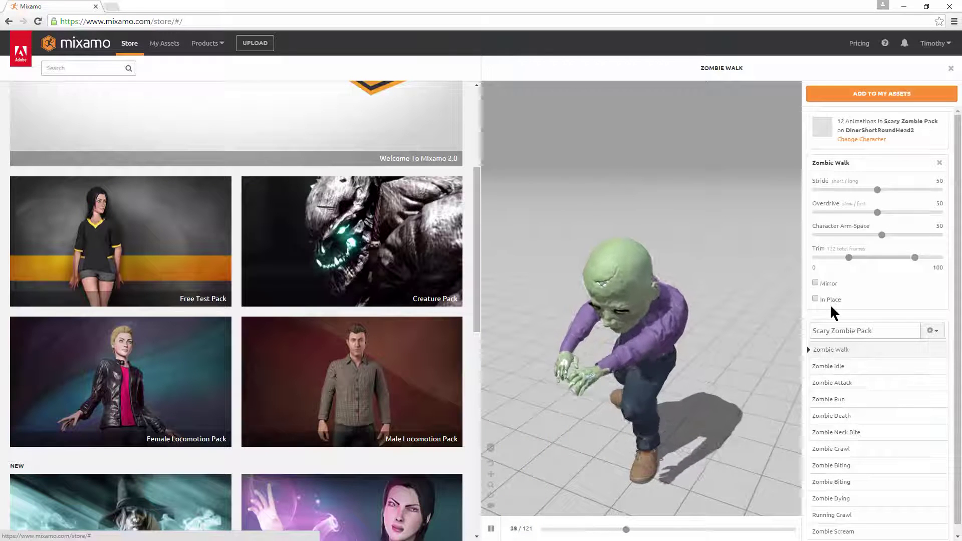
{"action": "left_click", "coordinate": [829, 300]}
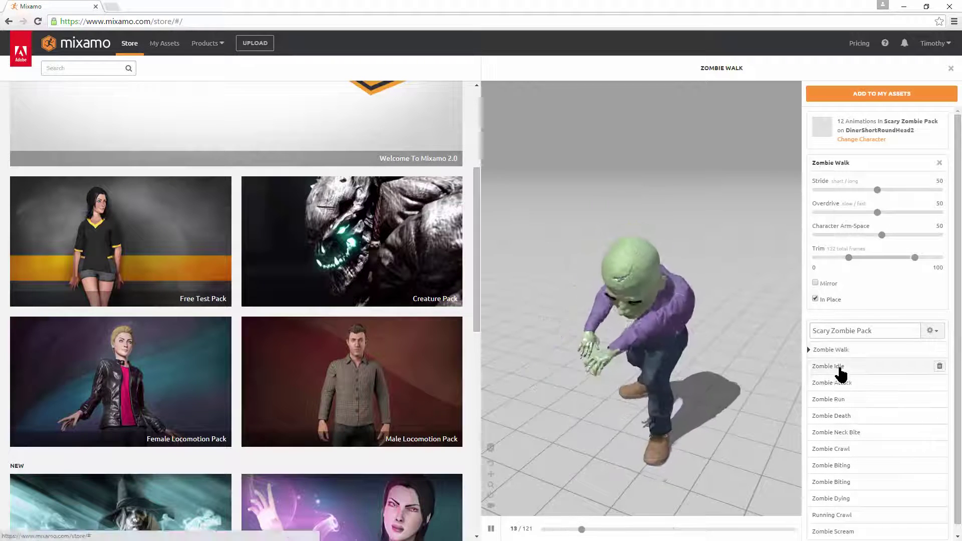
{"action": "left_click", "coordinate": [842, 369]}
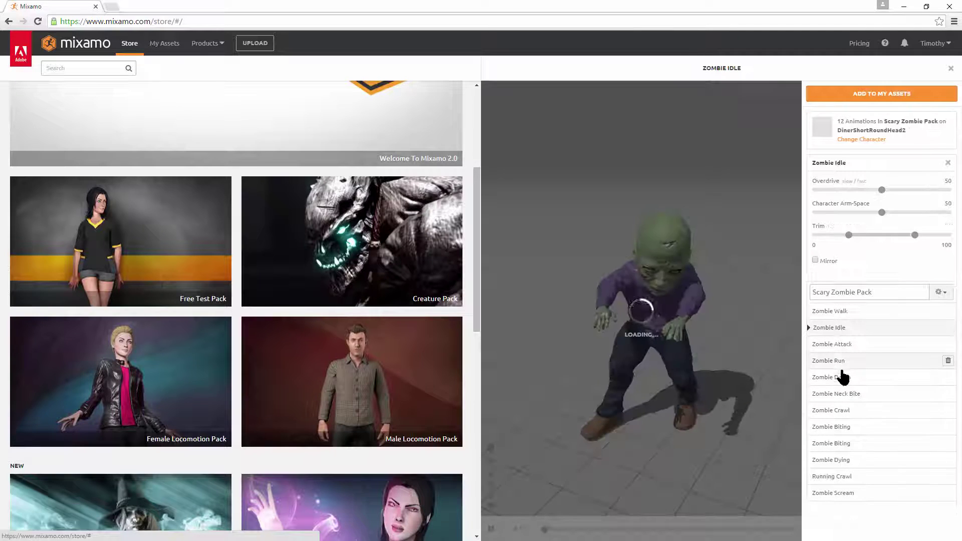
{"action": "left_click", "coordinate": [845, 363]}
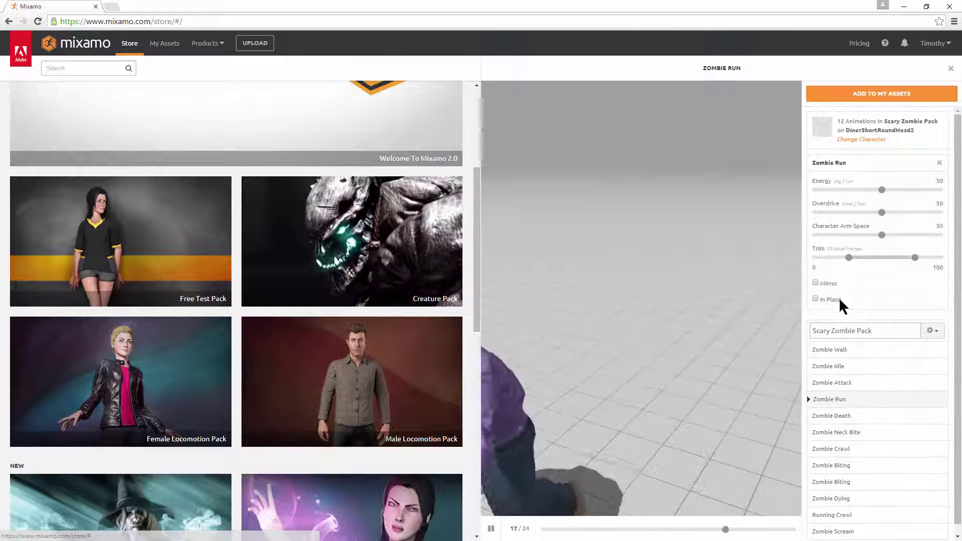
{"action": "left_click", "coordinate": [823, 300]}
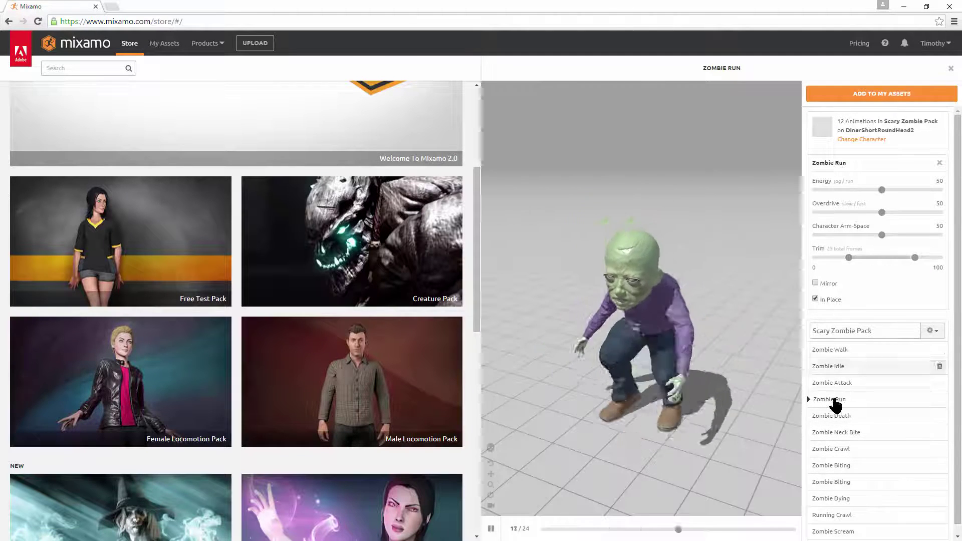
{"action": "left_click", "coordinate": [844, 439]}
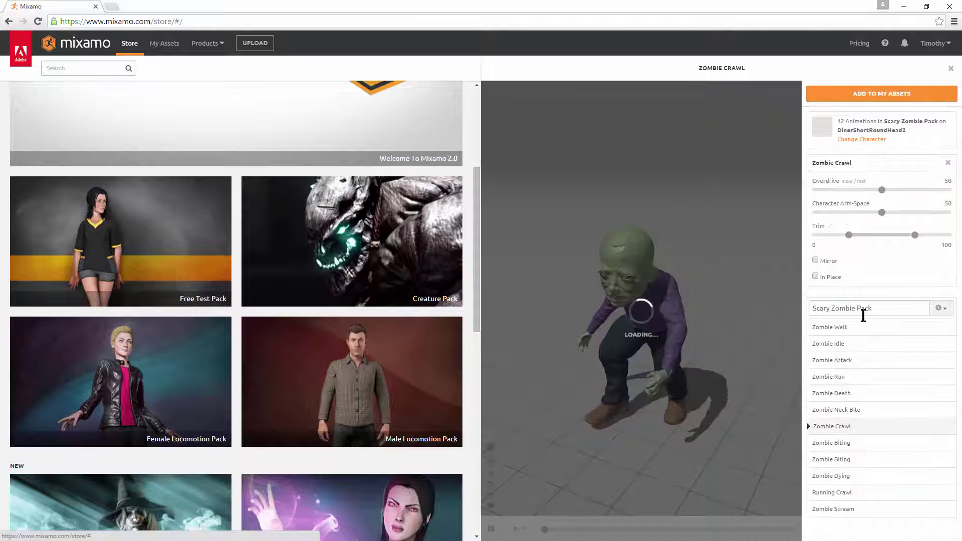
{"action": "left_click", "coordinate": [818, 274]}
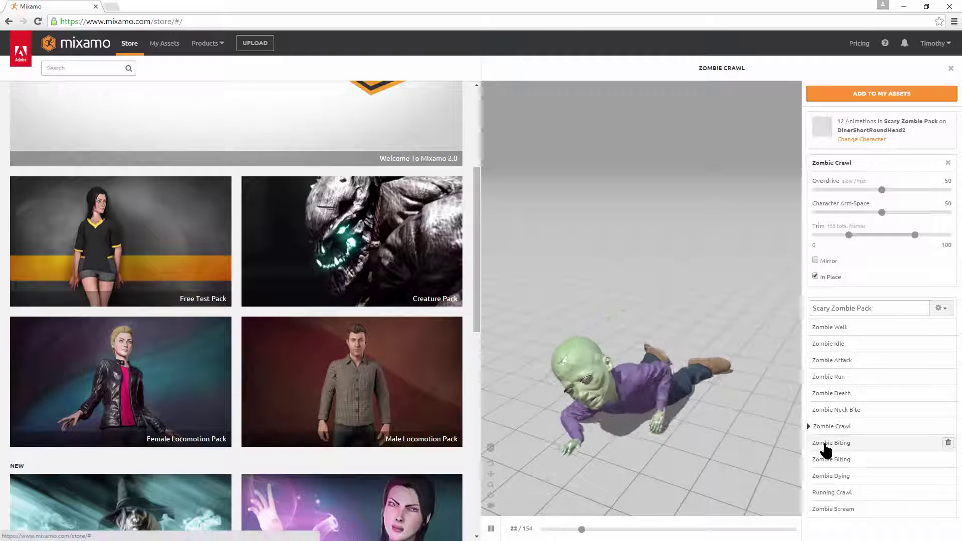
Check the Zombie Biting and Zombie Dying animations, and enable In Place for Running Crawl
{"action": "left_click", "coordinate": [825, 444]}
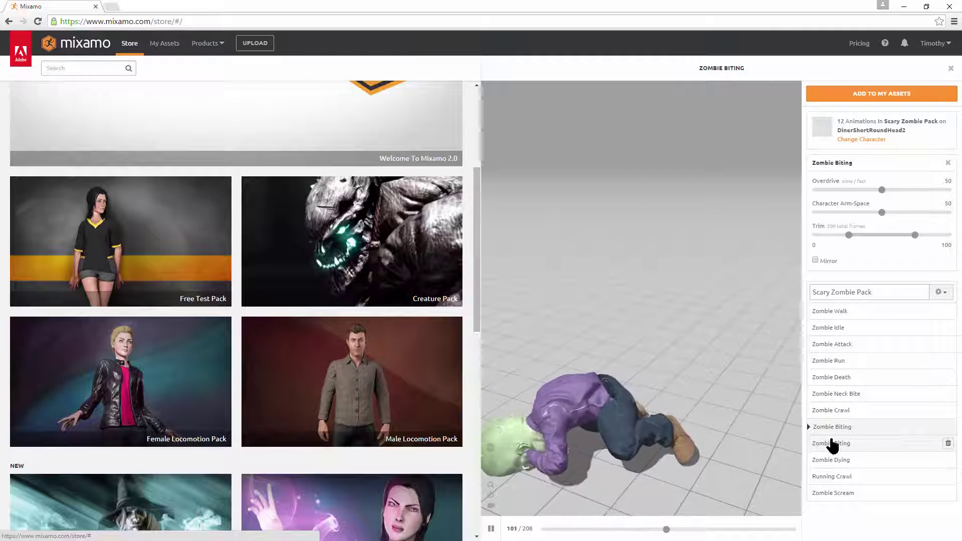
{"action": "left_click", "coordinate": [845, 461]}
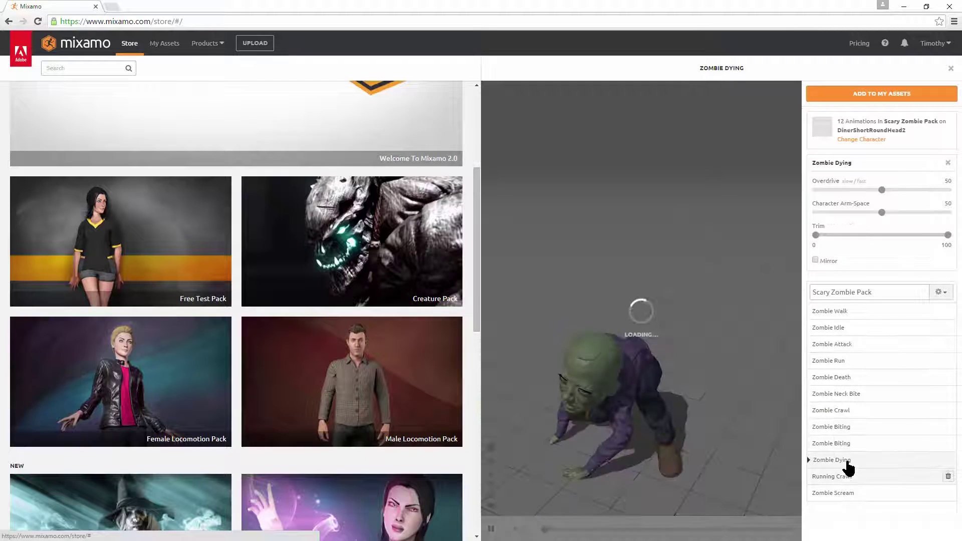
{"action": "left_click", "coordinate": [839, 477]}
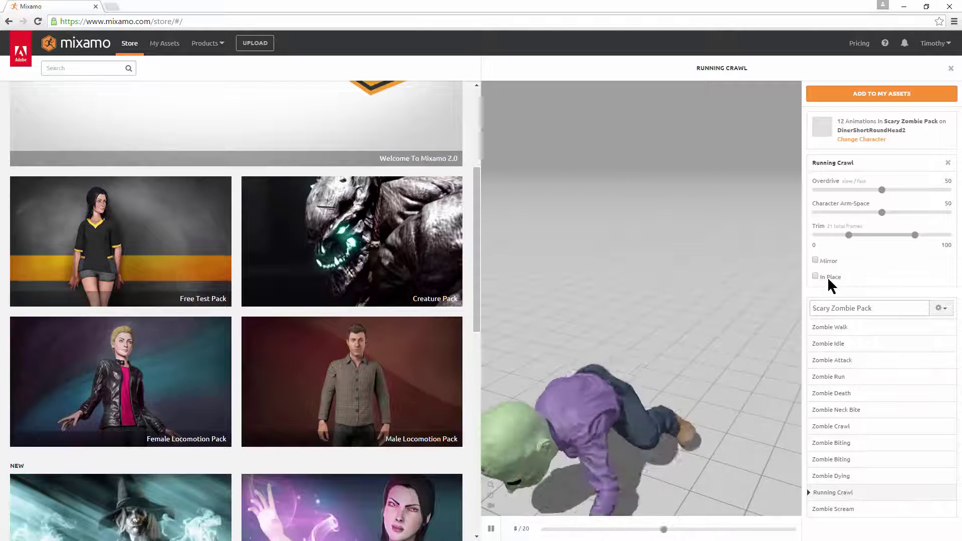
{"action": "left_click", "coordinate": [828, 277]}
Review the pack's animations from Zombie Scream back up to Zombie Attack for any remaining In Place options
{"action": "left_click", "coordinate": [829, 509]}
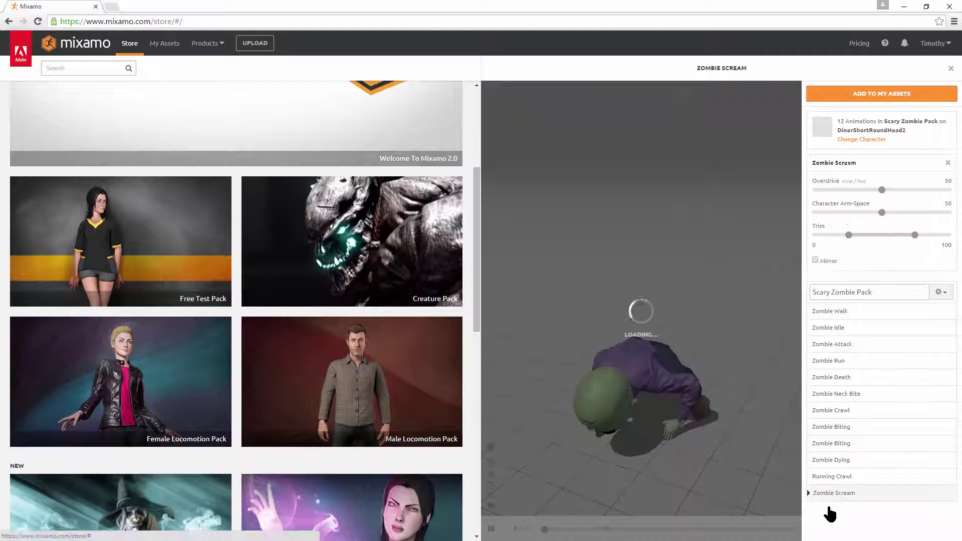
{"action": "left_click", "coordinate": [854, 480]}
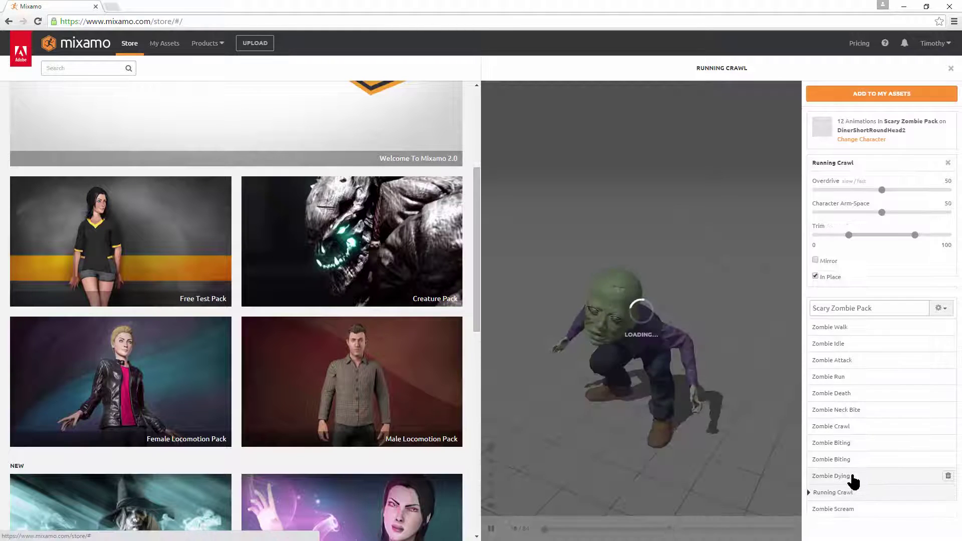
{"action": "left_click", "coordinate": [842, 476]}
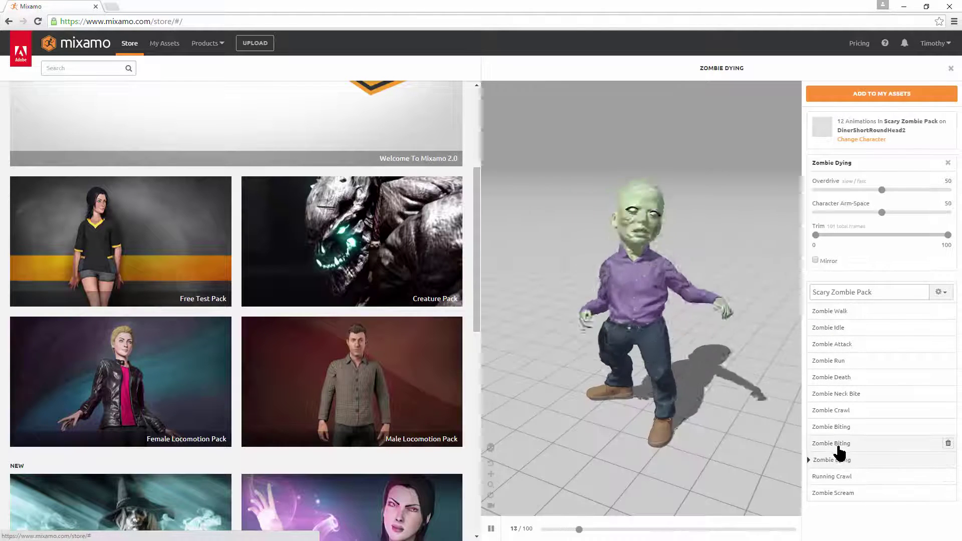
{"action": "left_click", "coordinate": [840, 444]}
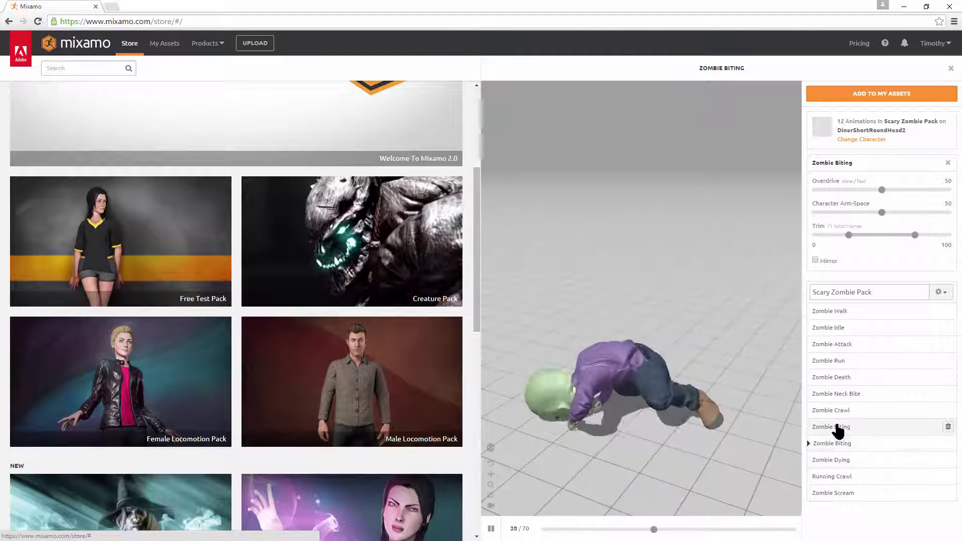
{"action": "left_click", "coordinate": [840, 409]}
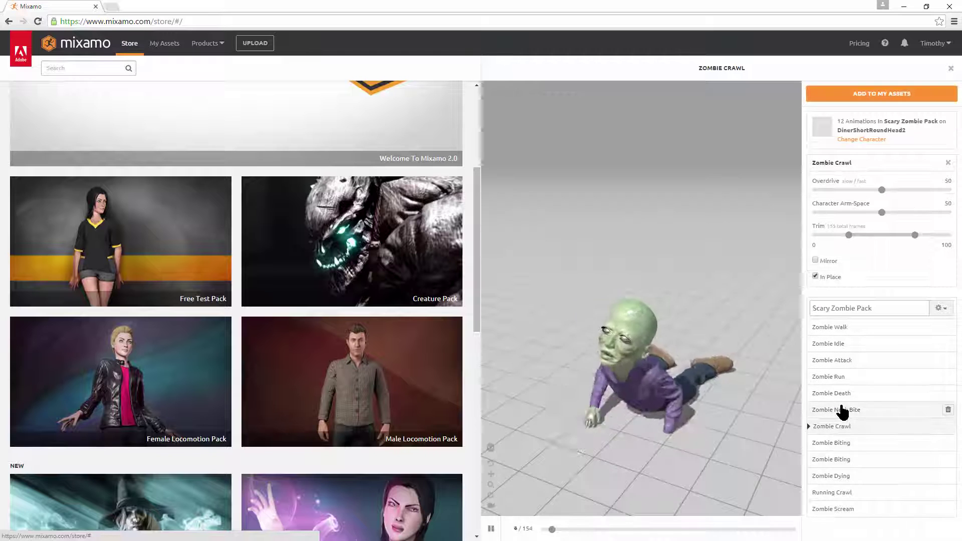
{"action": "left_click", "coordinate": [841, 410]}
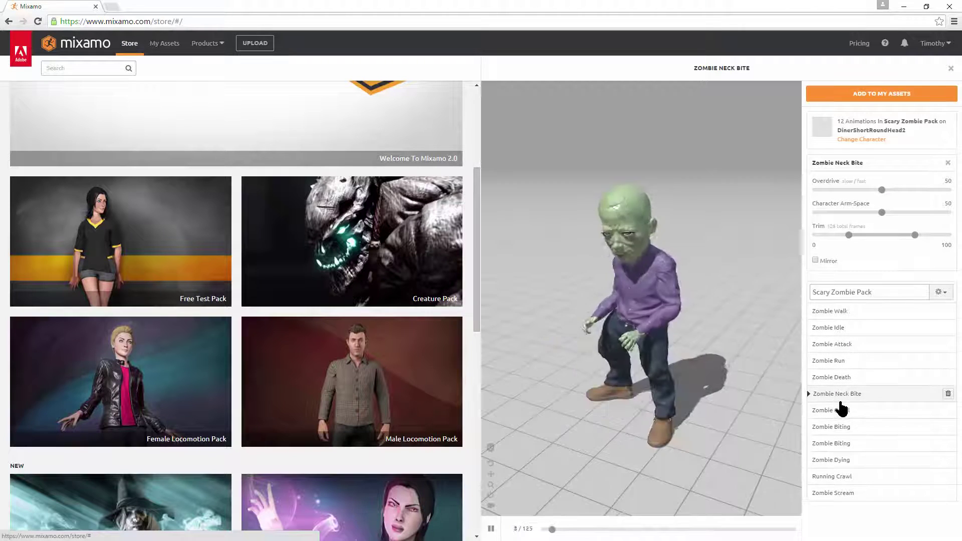
{"action": "left_click", "coordinate": [837, 377]}
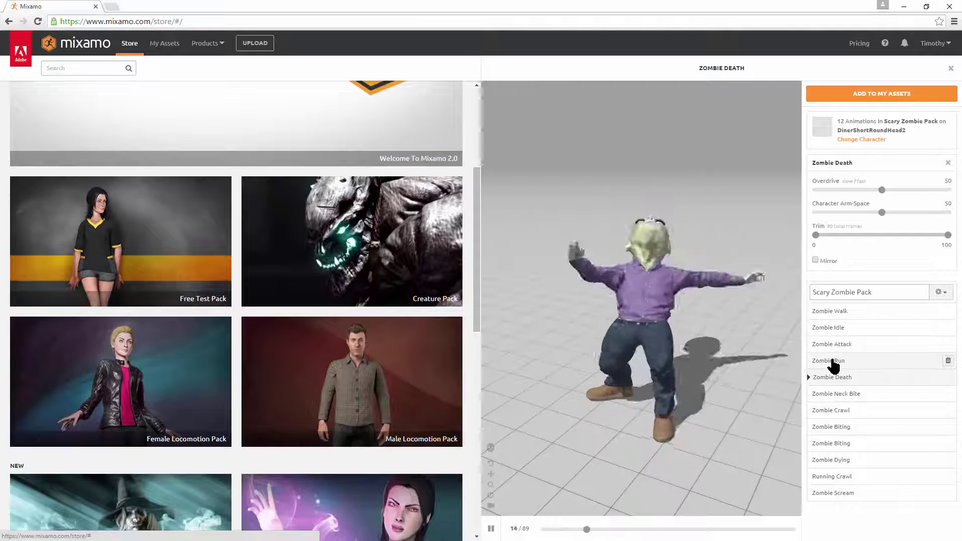
{"action": "left_click", "coordinate": [833, 363]}
{"action": "left_click", "coordinate": [836, 345]}
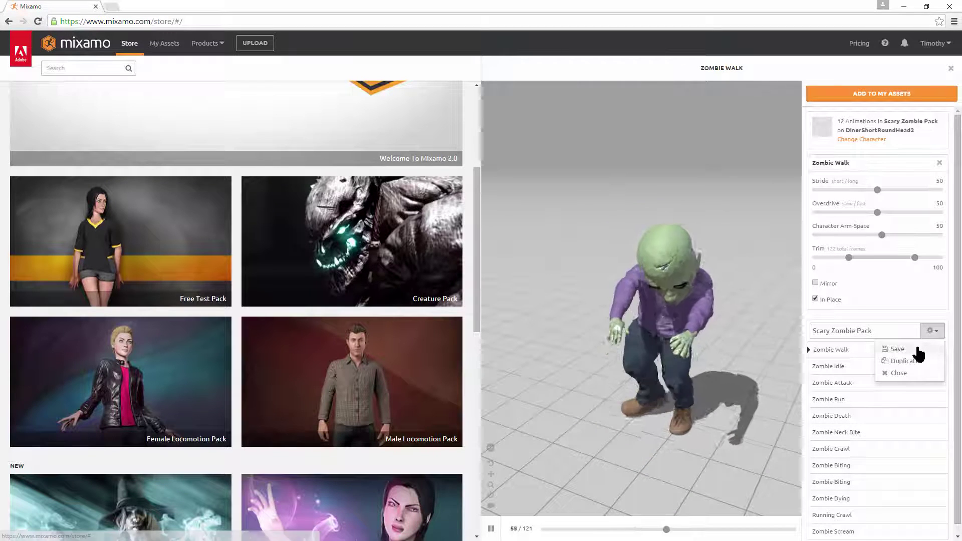
Save the customized Scary Zombie Pack, add it to the owned assets and open it for download
{"action": "left_click", "coordinate": [917, 348]}
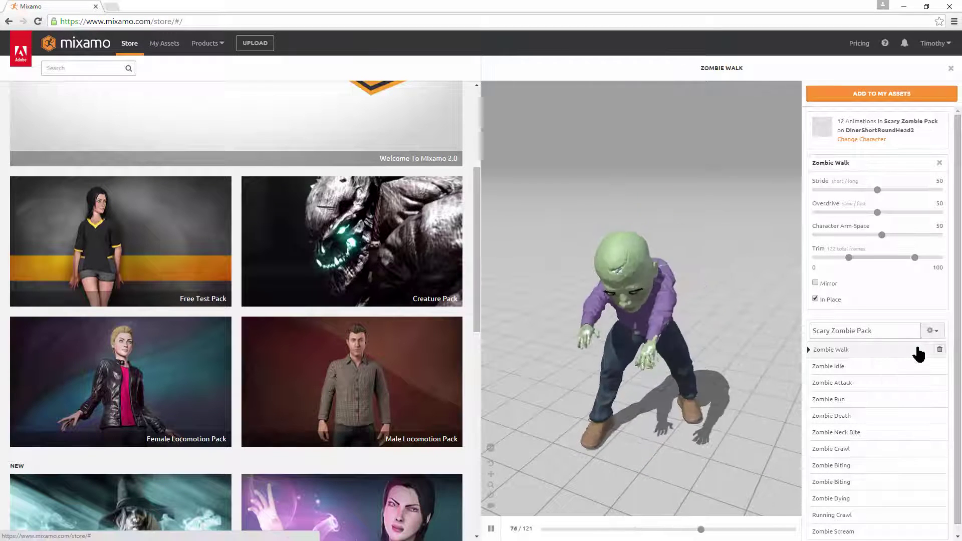
{"action": "left_click", "coordinate": [853, 97]}
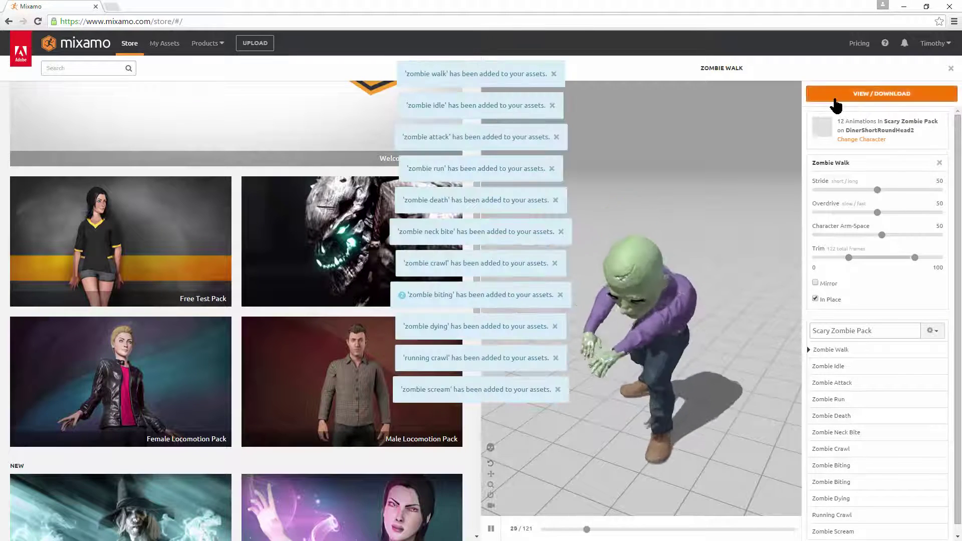
{"action": "left_click", "coordinate": [879, 95]}
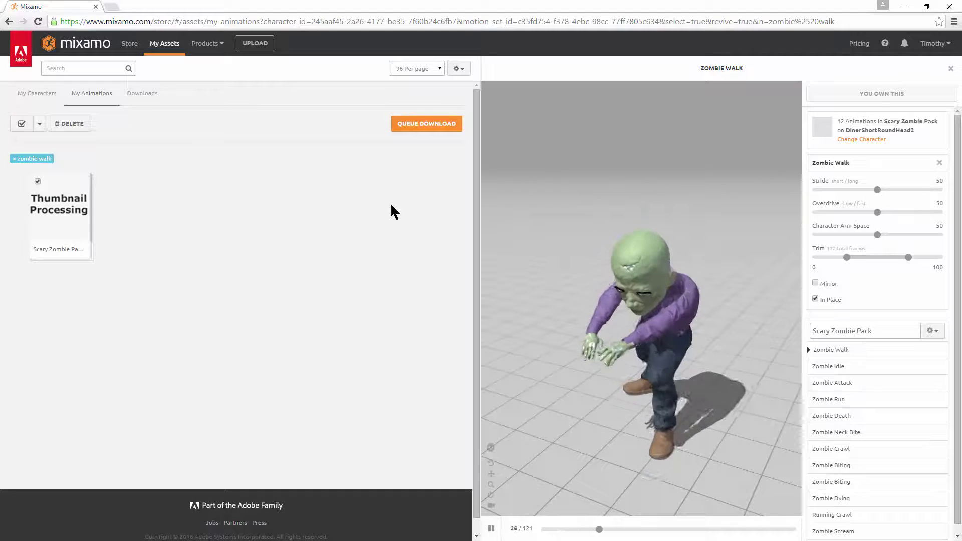
Queue the Scary Zombie Pack as FBX for Unity (.fbx) and download it to the Models folder as DinerShortRoundHead2.zip
{"action": "left_click", "coordinate": [419, 129]}
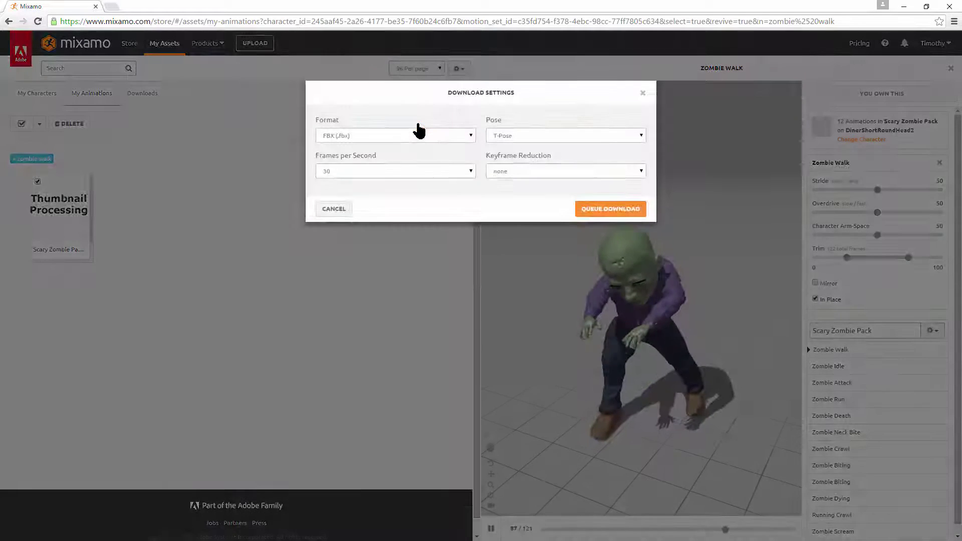
{"action": "left_click", "coordinate": [402, 130]}
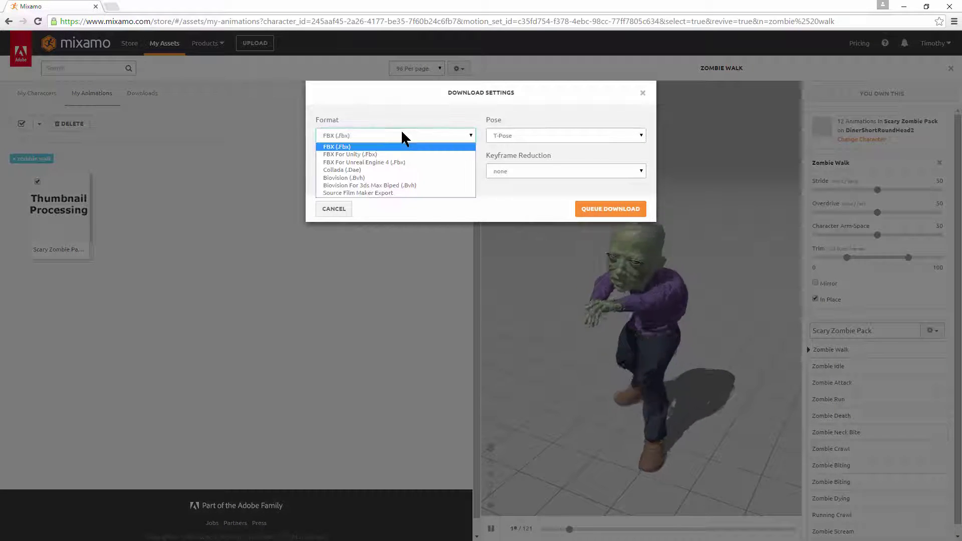
{"action": "left_click", "coordinate": [393, 157]}
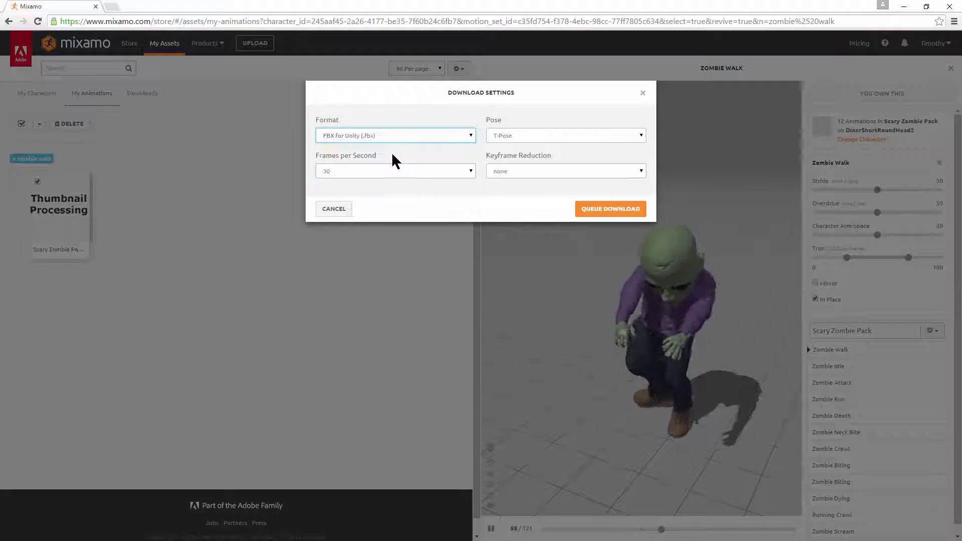
{"action": "left_click", "coordinate": [610, 214]}
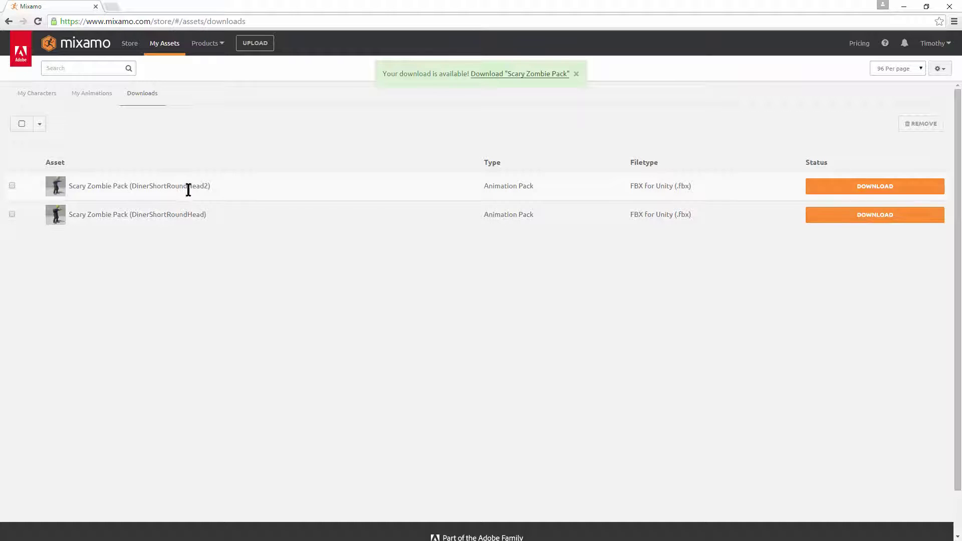
{"action": "left_click", "coordinate": [846, 191]}
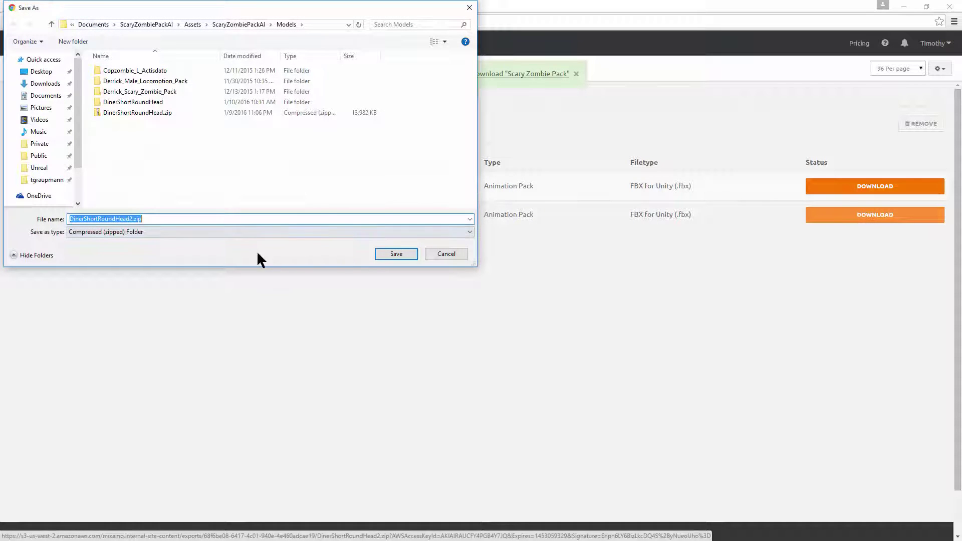
{"action": "left_click", "coordinate": [393, 254]}
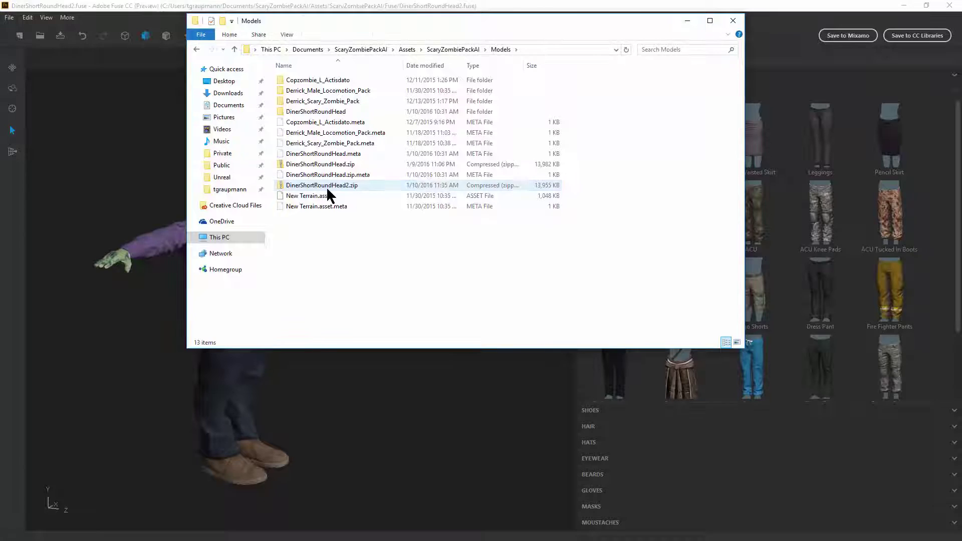
Extract DinerShortRoundHead2.zip with 7-Zip into a DinerShortRoundHead2 folder inside the same Models folder
{"action": "left_click", "coordinate": [327, 186]}
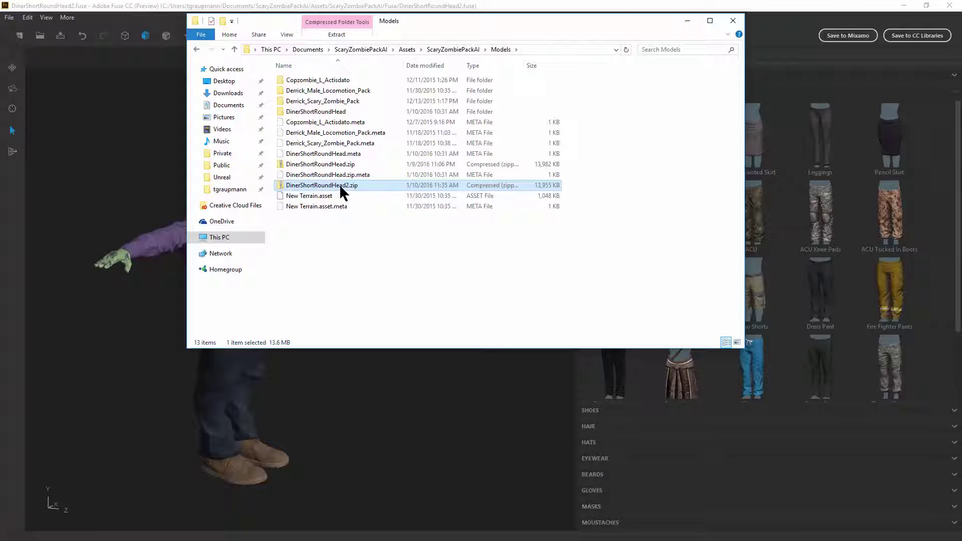
{"action": "right_click", "coordinate": [340, 185]}
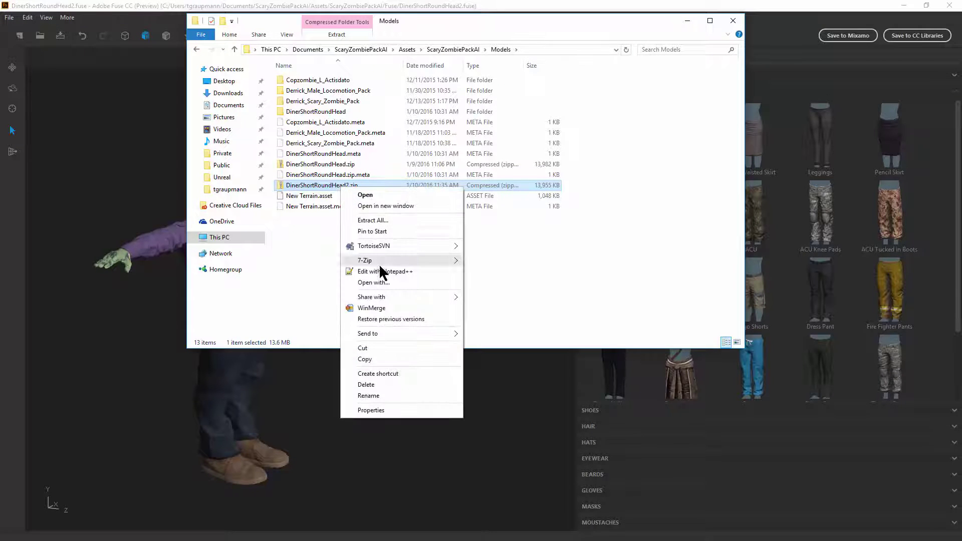
{"action": "mouse_move", "coordinate": [380, 259]}
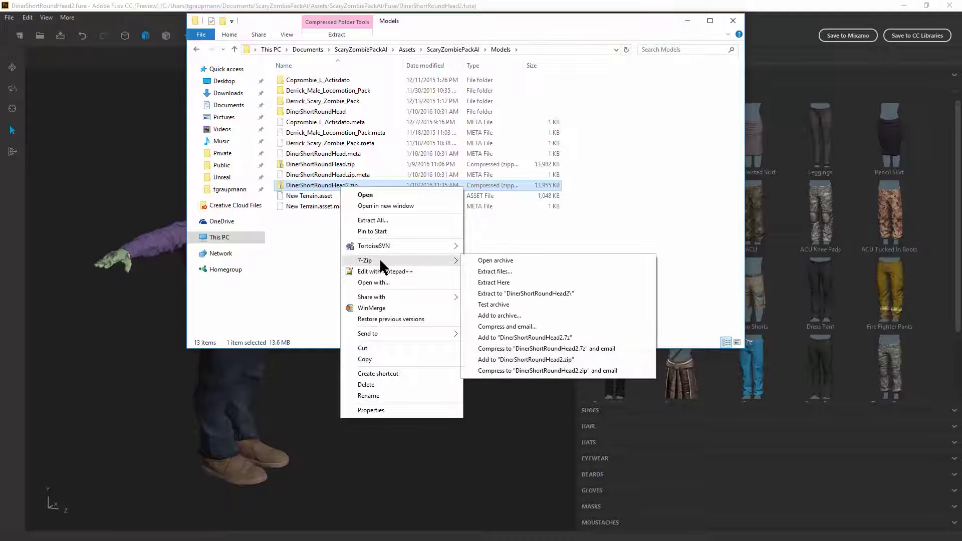
{"action": "left_click", "coordinate": [526, 293]}
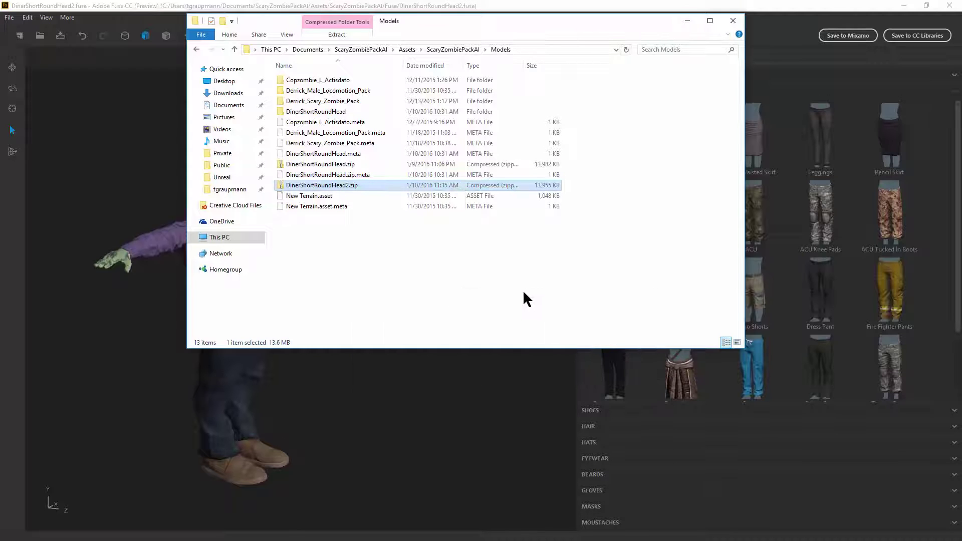
Paste the extracted DinerShortRoundHead2 folder into WaypointDemo's Assets\Models folder, check its FBX files and close the file window
{"action": "left_click", "coordinate": [333, 122]}
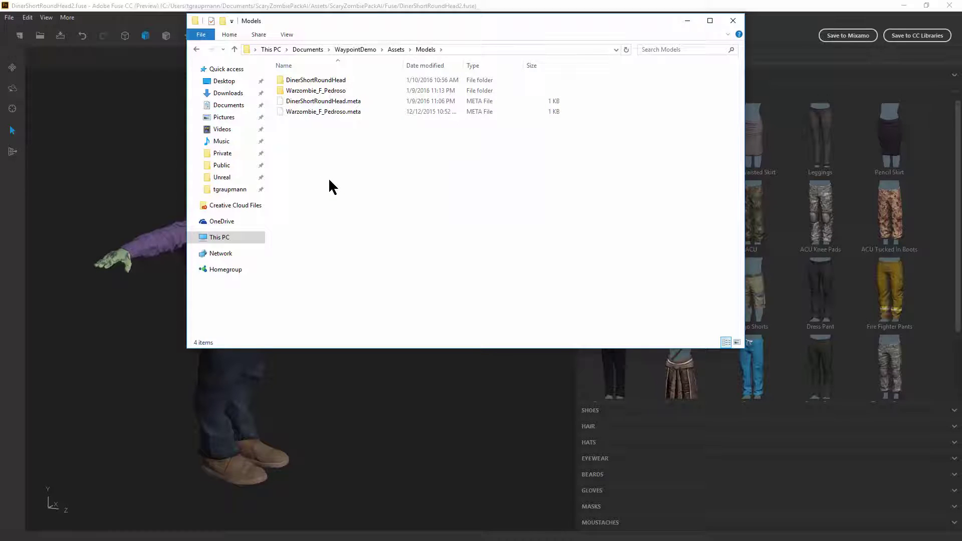
{"action": "key", "text": "ctrl+v"}
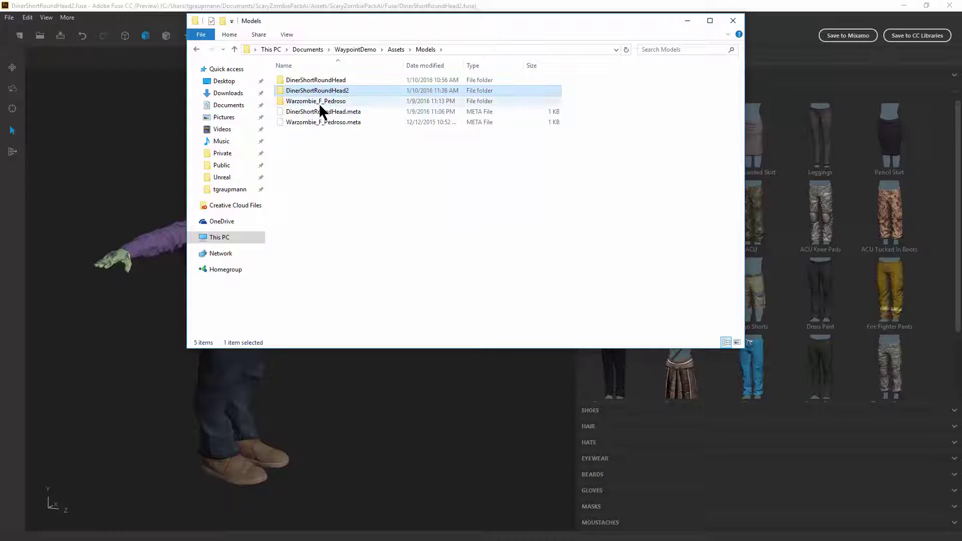
{"action": "double_click", "coordinate": [331, 90]}
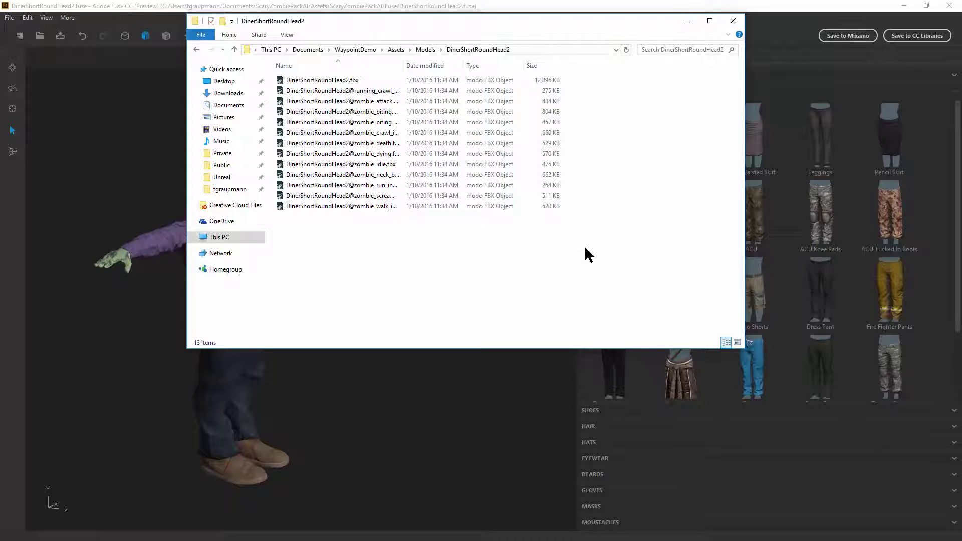
{"action": "left_click", "coordinate": [732, 21]}
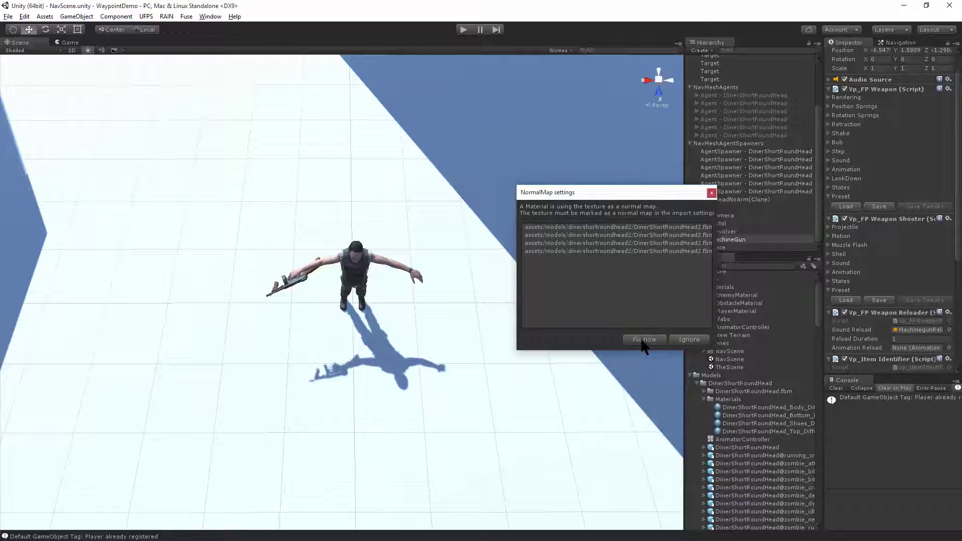
Fix the normal map import settings of the new textures and select the DinerShortRoundHead2 model in its project folder
{"action": "left_click", "coordinate": [642, 339]}
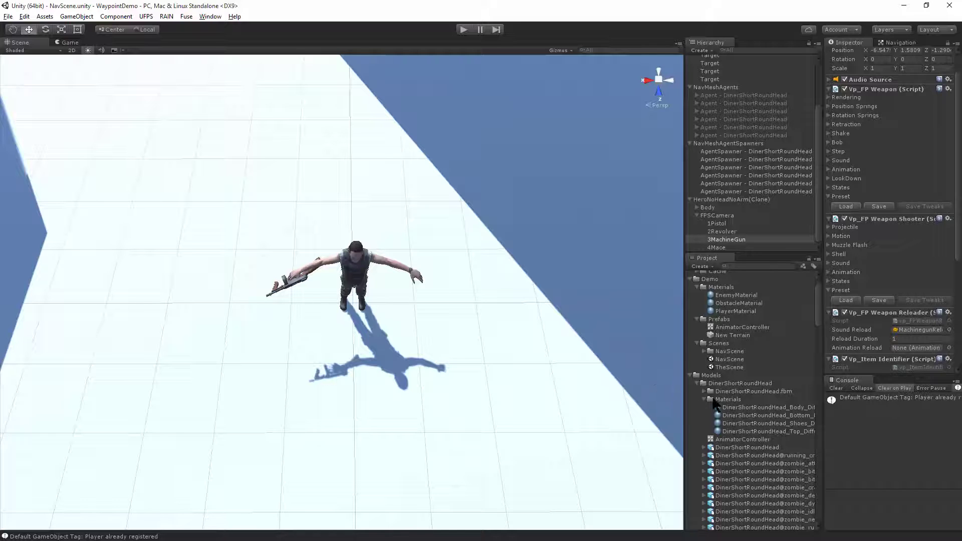
{"action": "left_click", "coordinate": [697, 384]}
{"action": "left_click", "coordinate": [697, 400]}
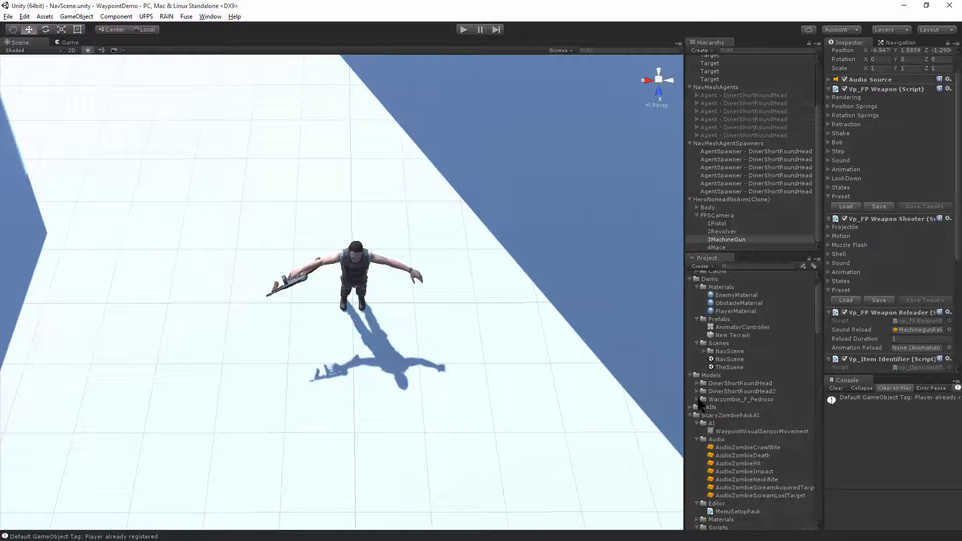
{"action": "left_click", "coordinate": [696, 392]}
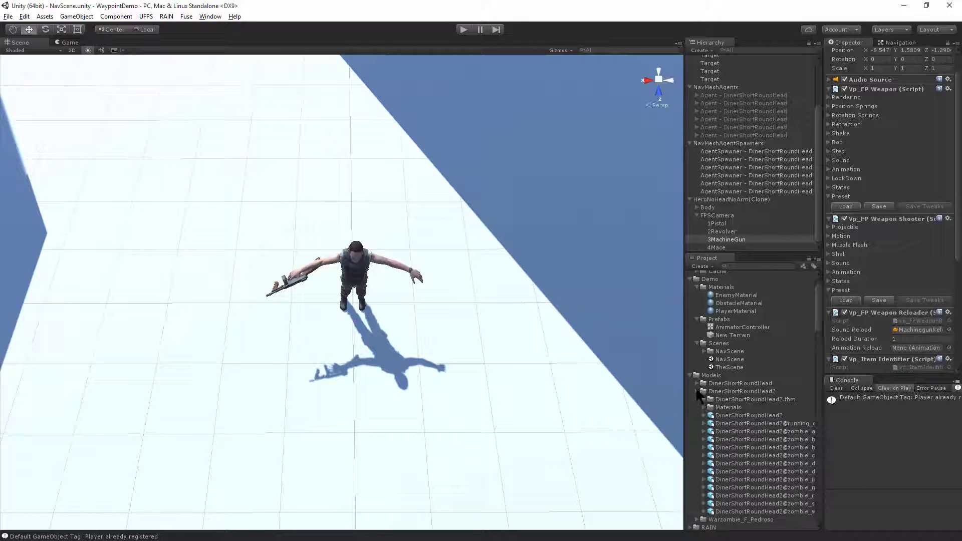
{"action": "left_click", "coordinate": [735, 416]}
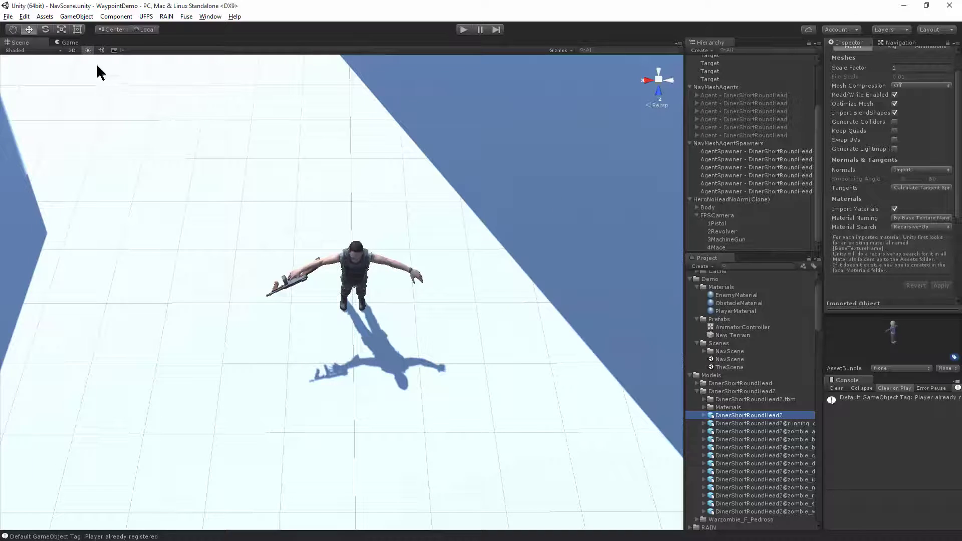
Place the DinerShortRoundHead2 model in the scene near the hero and inspect its body and clothing up close
{"action": "left_click", "coordinate": [689, 199]}
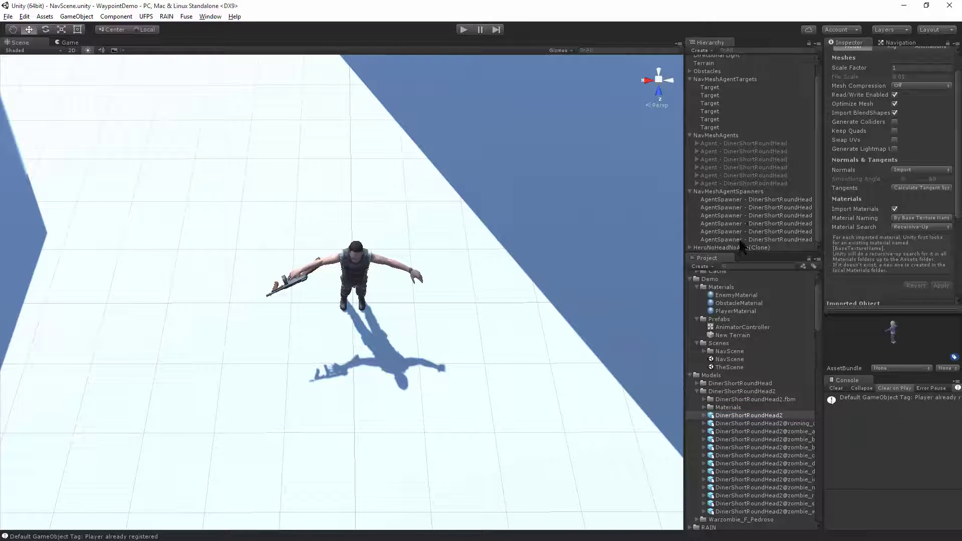
{"action": "left_click_drag", "start_coordinate": [687, 410], "coordinate": [436, 266]}
{"action": "scroll", "coordinate": [547, 362], "scroll_direction": "up", "scroll_amount": 5}
{"action": "middle_click_drag", "start_coordinate": [540, 357], "coordinate": [408, 272]}
{"action": "scroll", "coordinate": [407, 271], "scroll_direction": "up", "scroll_amount": 4}
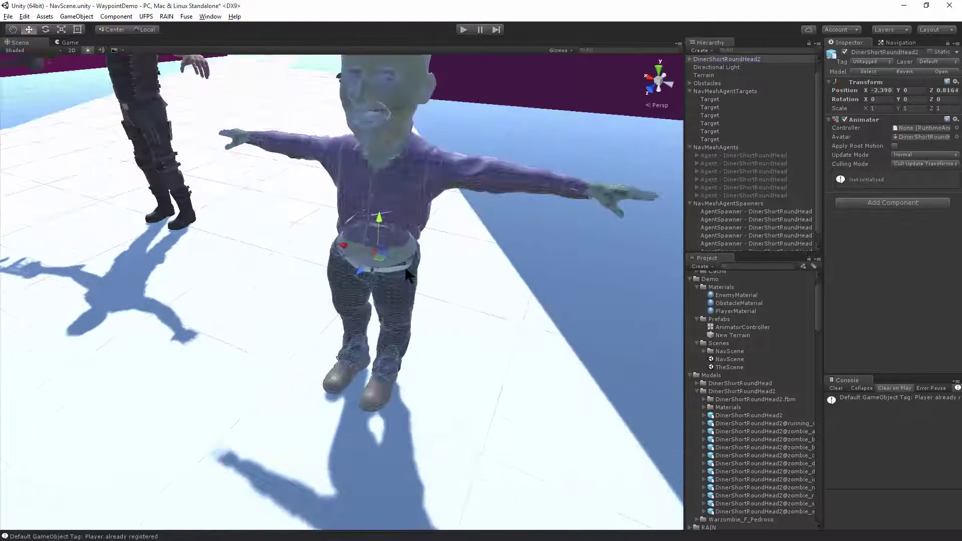
{"action": "left_click_drag", "start_coordinate": [408, 271], "coordinate": [346, 251], "text": "alt"}
{"action": "key", "text": "f"}
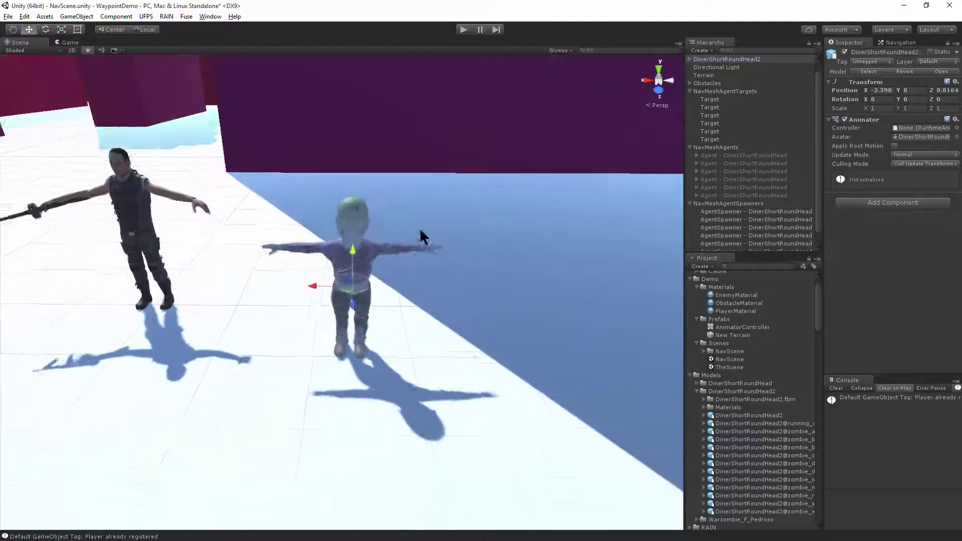
{"action": "scroll", "coordinate": [393, 298], "scroll_direction": "up", "scroll_amount": 5}
{"action": "left_click_drag", "start_coordinate": [402, 296], "coordinate": [371, 288], "text": "alt"}
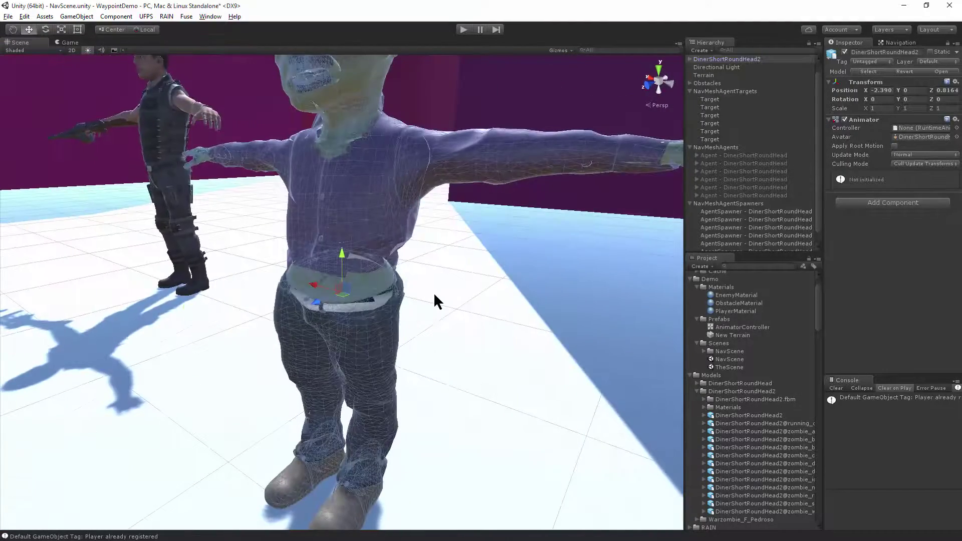
{"action": "left_click", "coordinate": [435, 301]}
{"action": "left_click_drag", "start_coordinate": [436, 301], "coordinate": [371, 257], "text": "alt"}
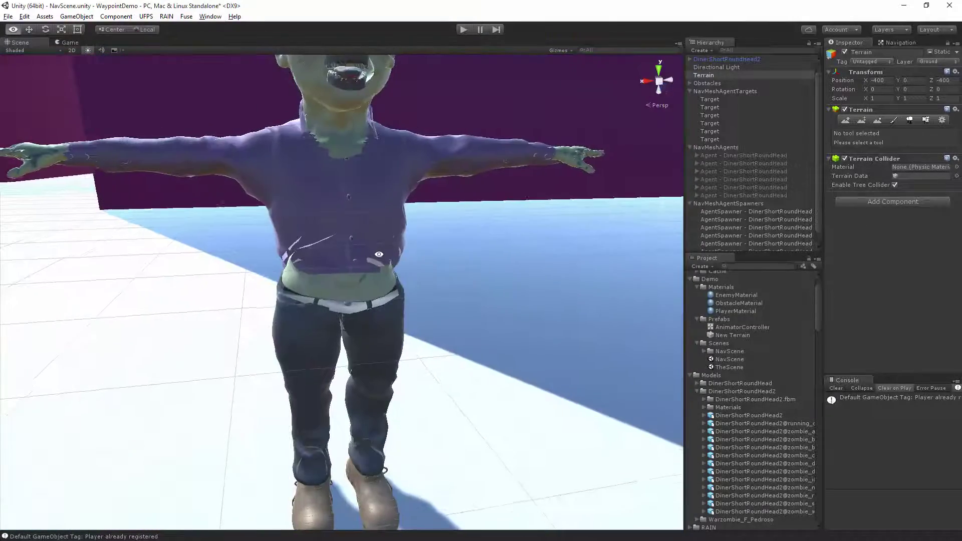
Set the rendering mode of DinerShortRoundHead2's Body, Bottom, Shoes and Top materials to Opaque
{"action": "double_click", "coordinate": [731, 408]}
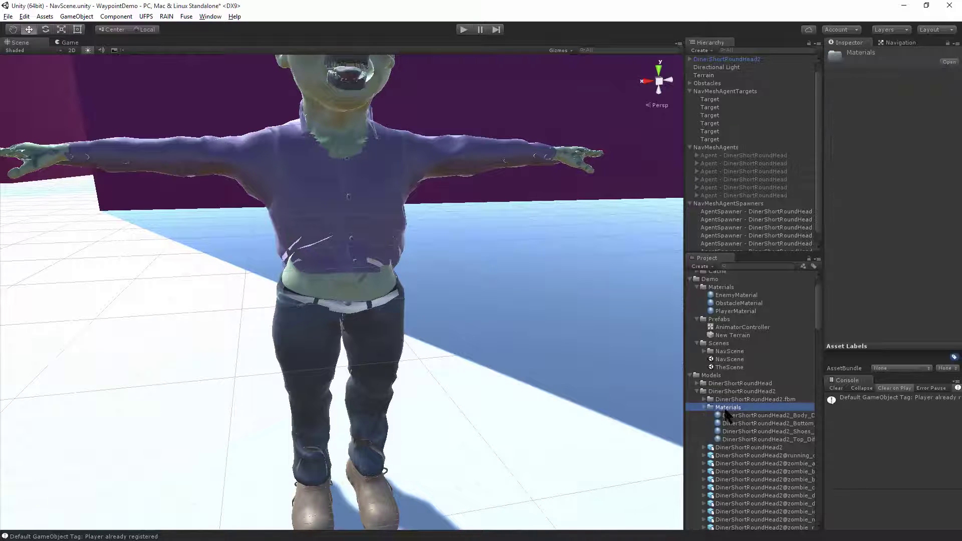
{"action": "left_click", "coordinate": [739, 416]}
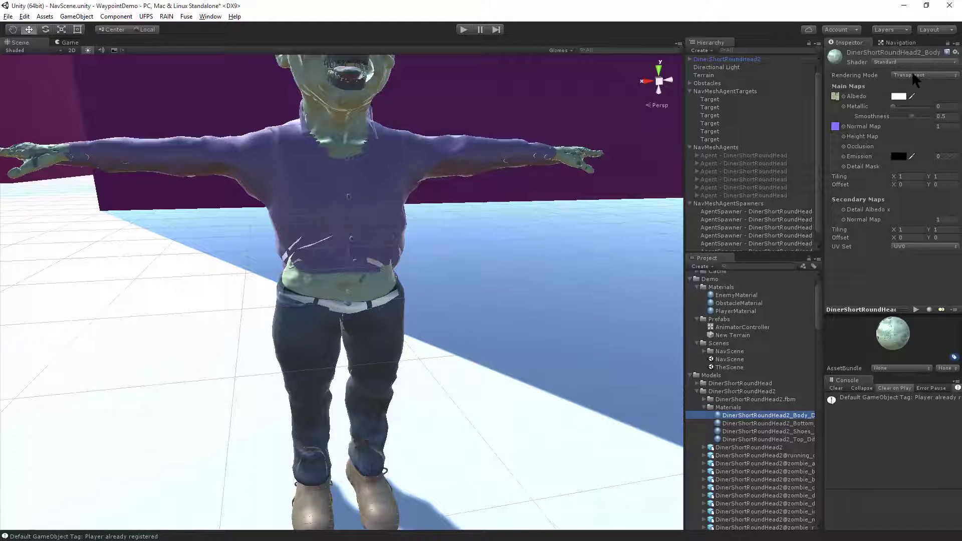
{"action": "left_click", "coordinate": [913, 87]}
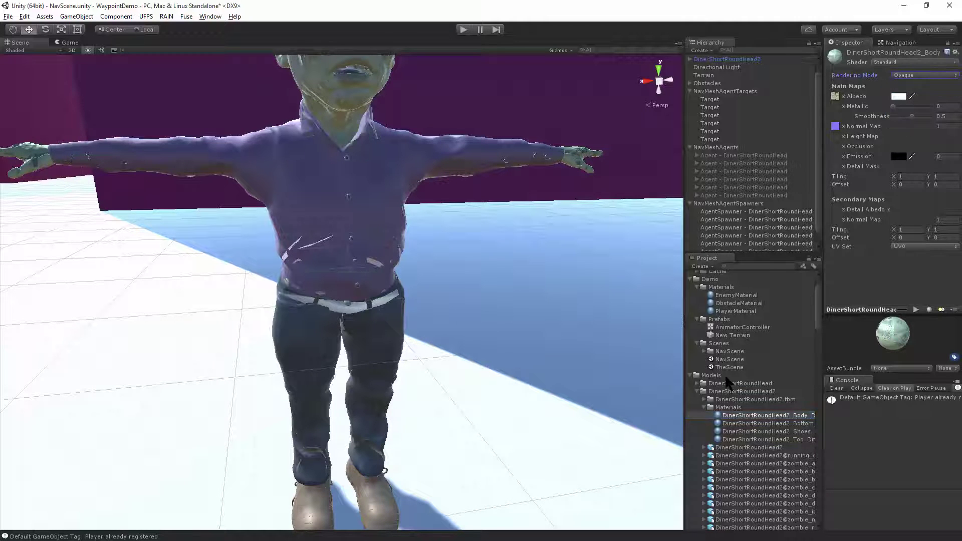
{"action": "left_click", "coordinate": [918, 75]}
{"action": "left_click", "coordinate": [921, 84]}
{"action": "left_click", "coordinate": [735, 430]}
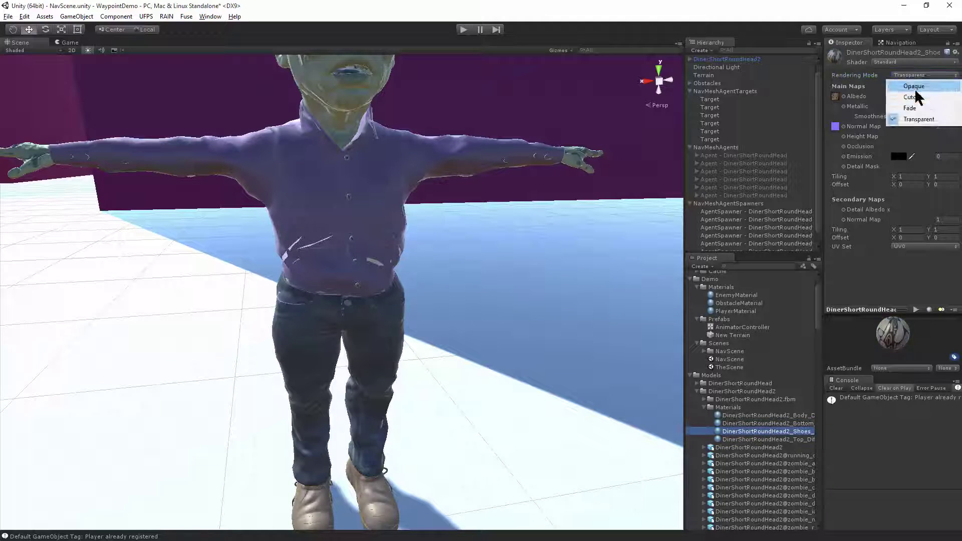
{"action": "left_click", "coordinate": [916, 87]}
{"action": "left_click", "coordinate": [766, 439]}
{"action": "left_click", "coordinate": [922, 75]}
{"action": "left_click", "coordinate": [918, 87]}
{"action": "scroll", "coordinate": [431, 333], "scroll_direction": "down", "scroll_amount": 4}
{"action": "left_click_drag", "start_coordinate": [431, 334], "coordinate": [394, 334], "text": "alt"}
{"action": "scroll", "coordinate": [737, 150], "scroll_direction": "up", "scroll_amount": 1}
Delete the DinerShortRoundHead2 preview model, NavMeshAgentSpawners and NavMeshAgents from the scene
{"action": "left_click", "coordinate": [727, 69]}
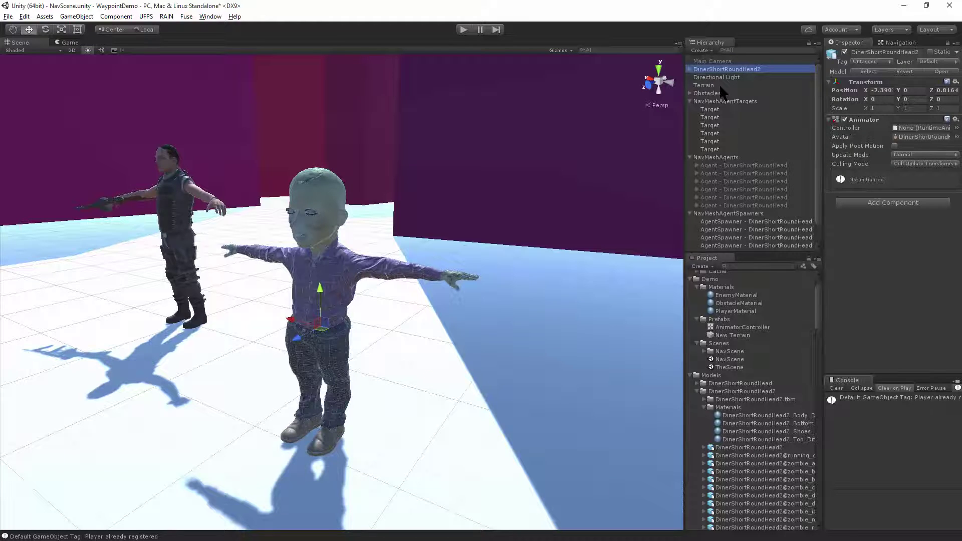
{"action": "key", "text": "Delete"}
{"action": "scroll", "coordinate": [722, 120], "scroll_direction": "down", "scroll_amount": 1}
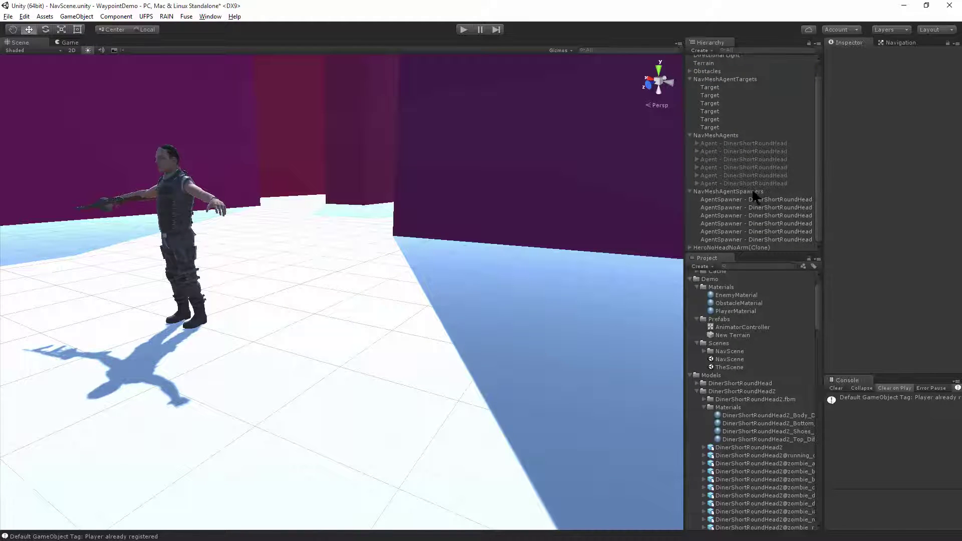
{"action": "key", "text": "Delete"}
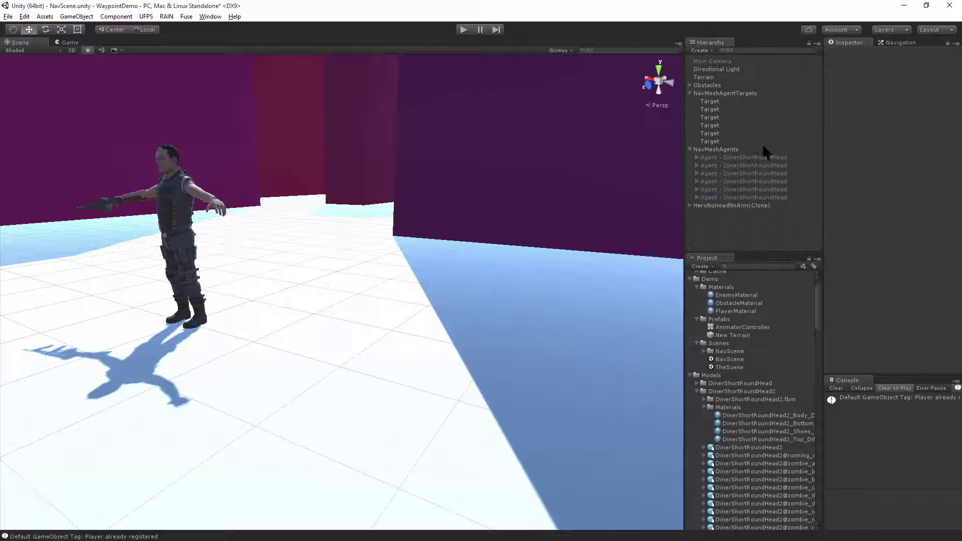
{"action": "key", "text": "Delete"}
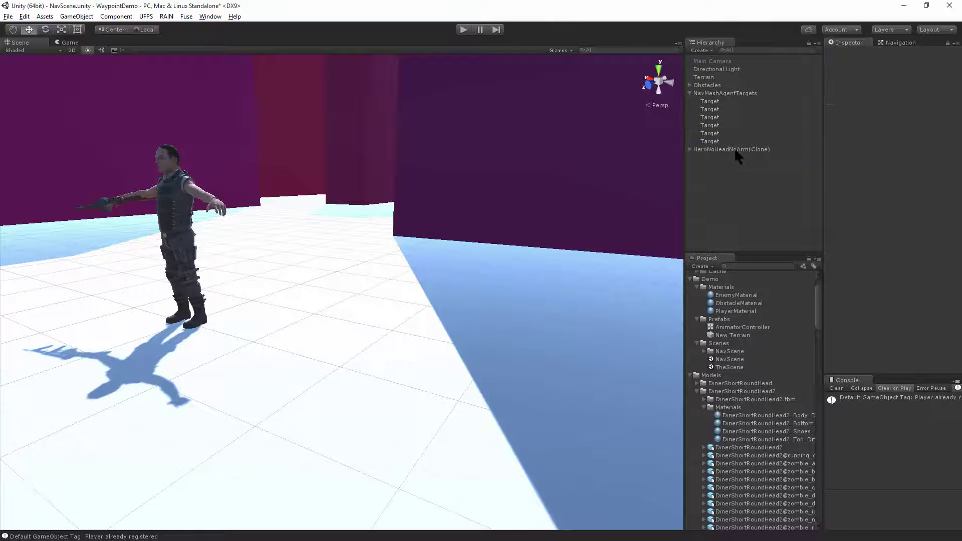
Run Setup NavMesh [Agents] Scary Zombie Pack on the DinerShortRoundHead2 model, overwriting its existing animator controller
{"action": "left_click", "coordinate": [731, 449]}
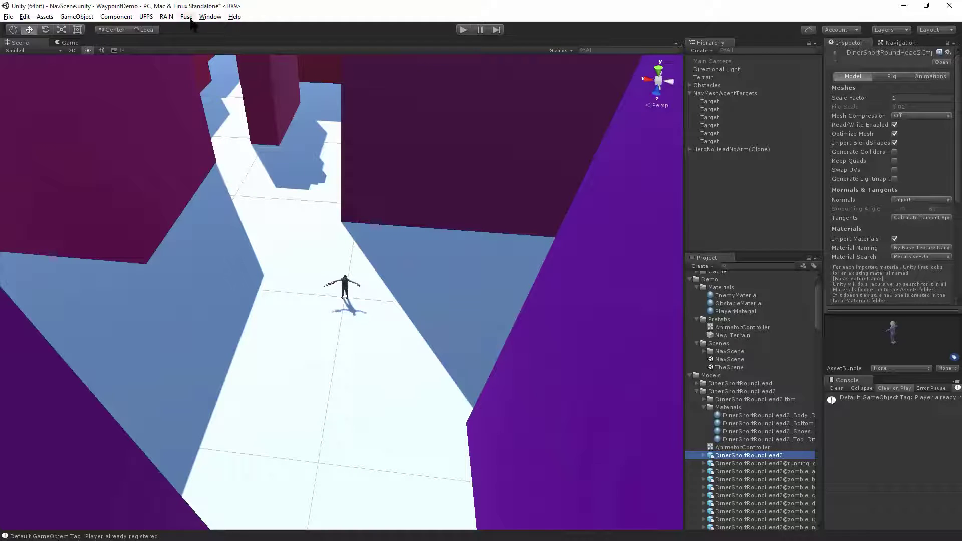
{"action": "left_click", "coordinate": [188, 16]}
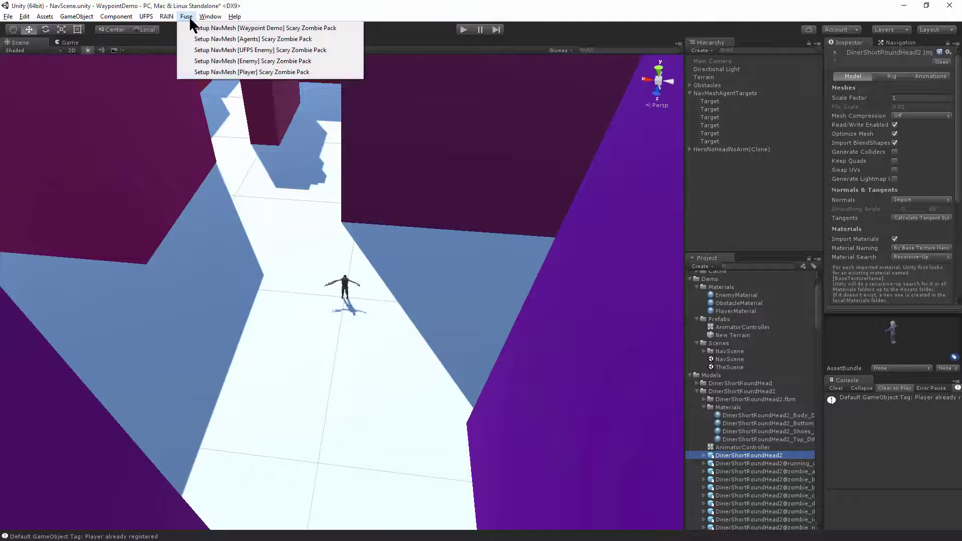
{"action": "left_click", "coordinate": [217, 44]}
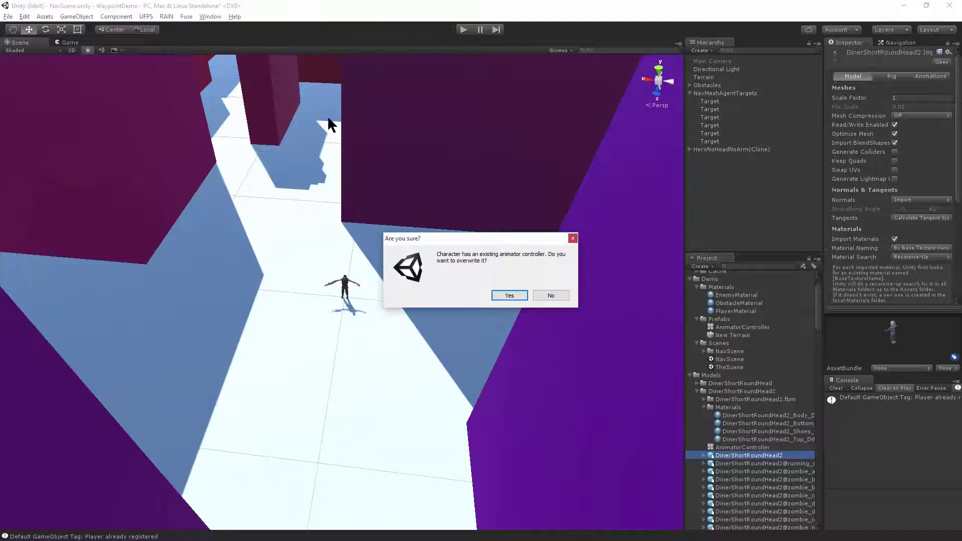
{"action": "left_click", "coordinate": [509, 296]}
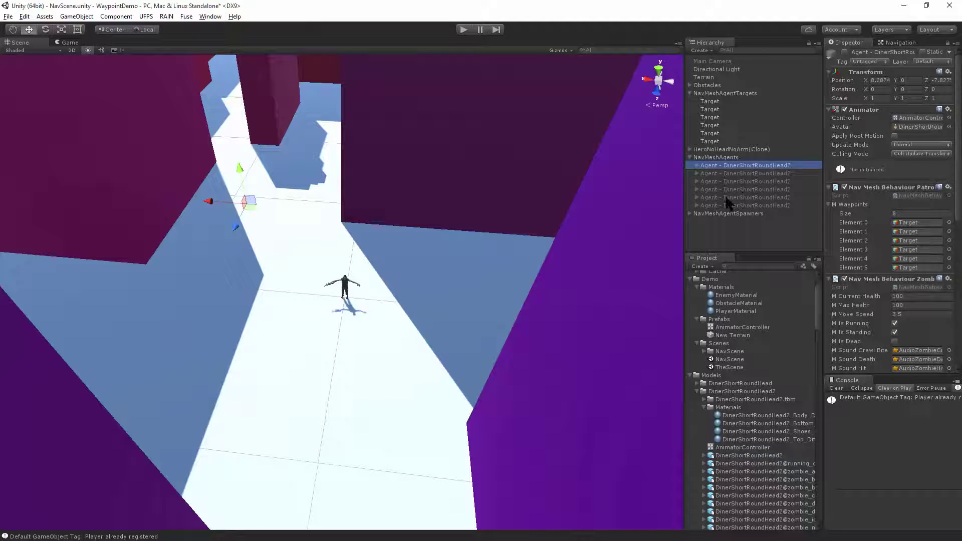
Apply Setup NavMesh [UFPS Enemy] Scary Zombie Pack to all six DinerShortRoundHead2 agents and check the first agent's spine components
{"action": "left_click", "coordinate": [729, 204], "text": "shift"}
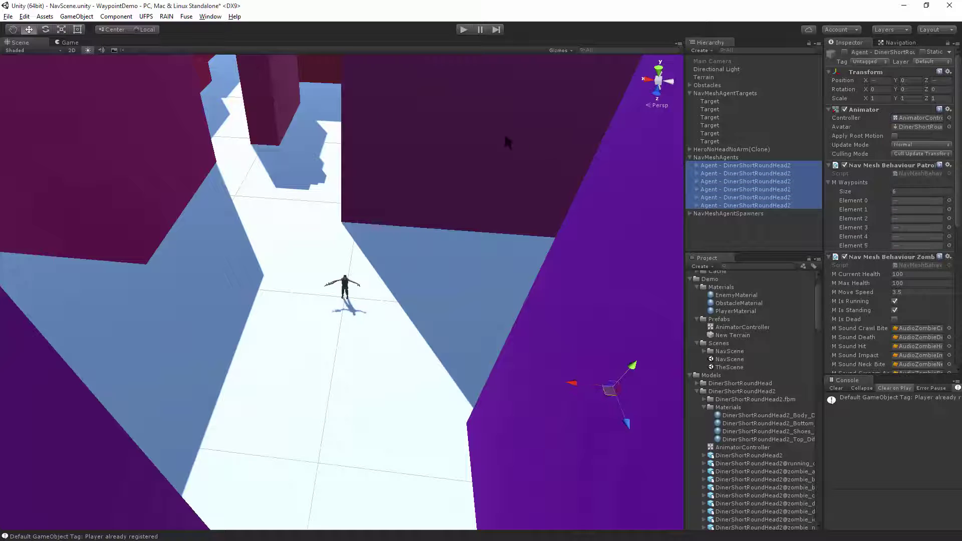
{"action": "left_click", "coordinate": [187, 16]}
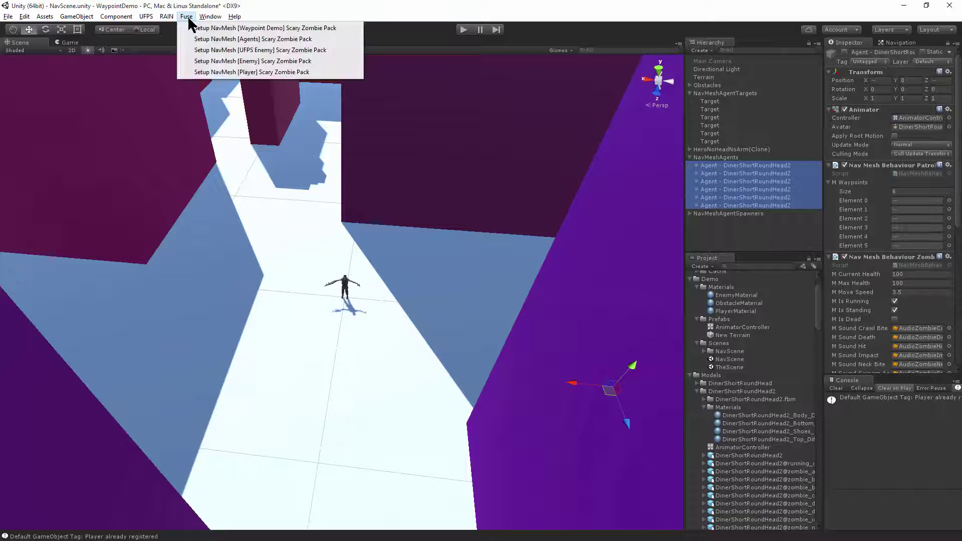
{"action": "left_click", "coordinate": [221, 49]}
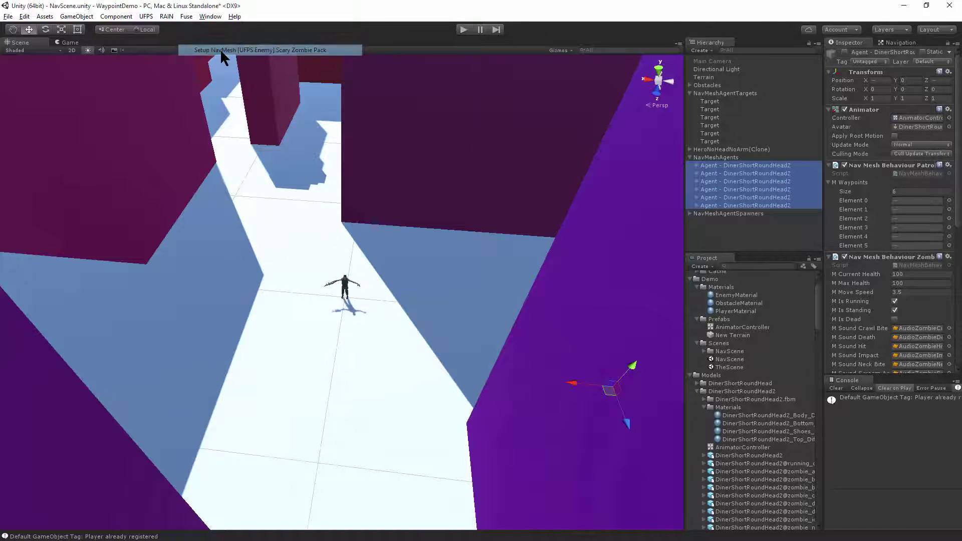
{"action": "left_click", "coordinate": [744, 166]}
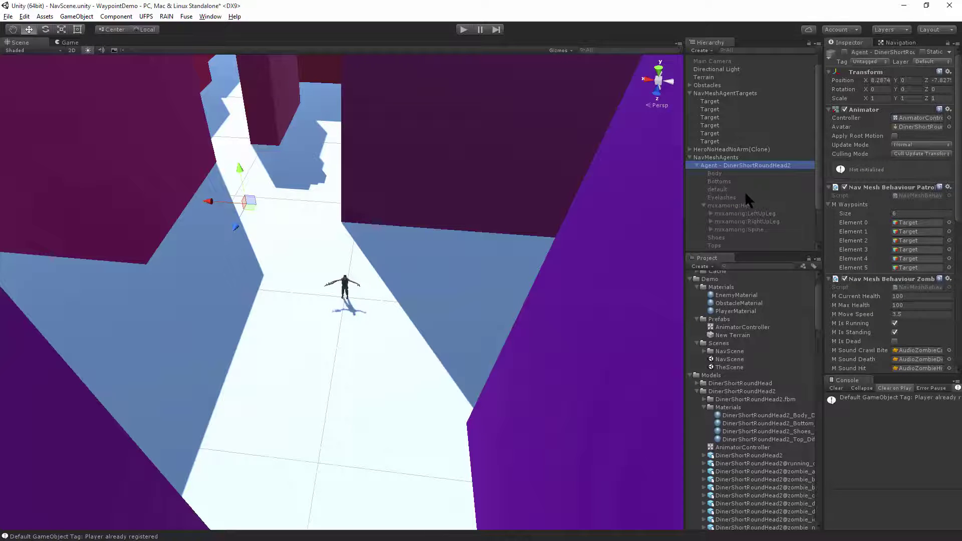
{"action": "left_click", "coordinate": [739, 228]}
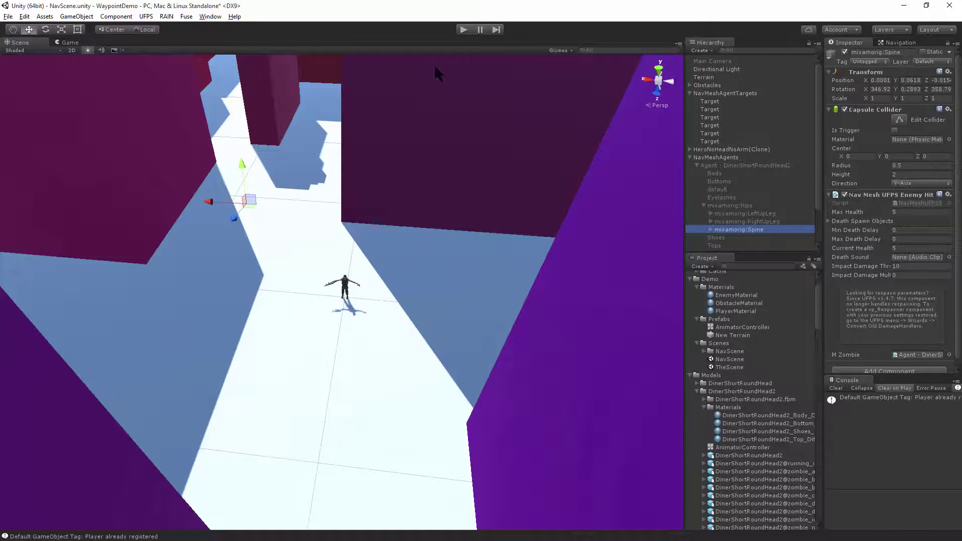
Play the scene and examine several spawned DinerShortRoundHead2 clones moving around in the Scene view
{"action": "left_click", "coordinate": [463, 30]}
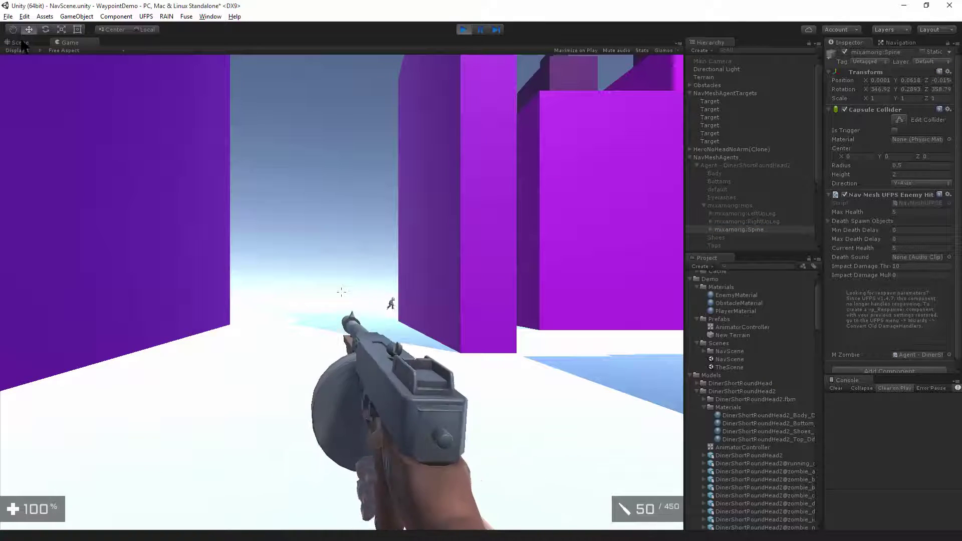
{"action": "left_click", "coordinate": [20, 43]}
{"action": "scroll", "coordinate": [738, 175], "scroll_direction": "down", "scroll_amount": 4}
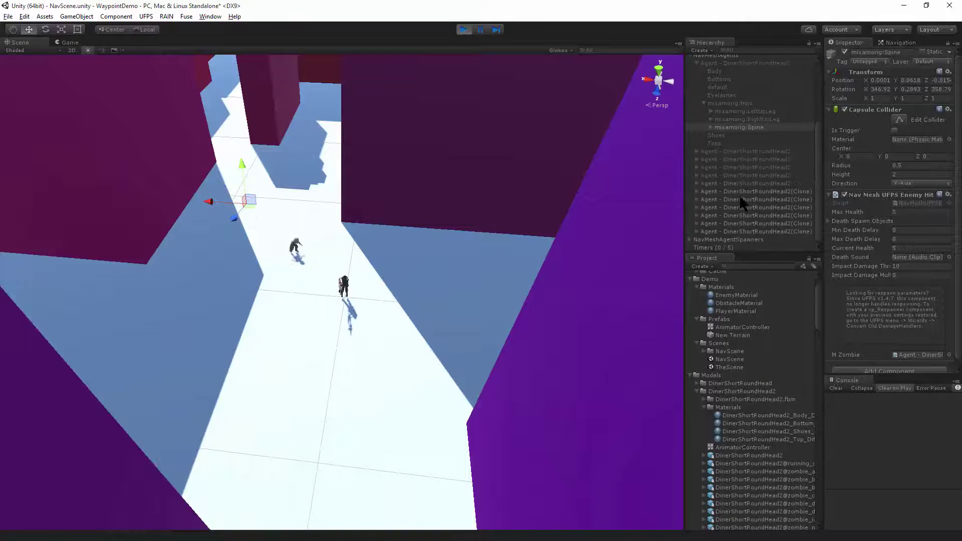
{"action": "left_click", "coordinate": [742, 193]}
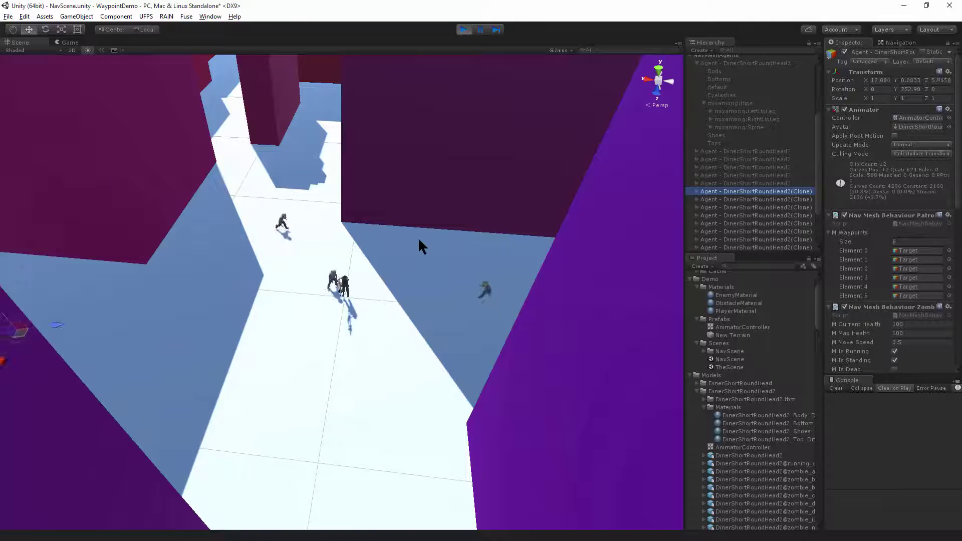
{"action": "key", "text": "f"}
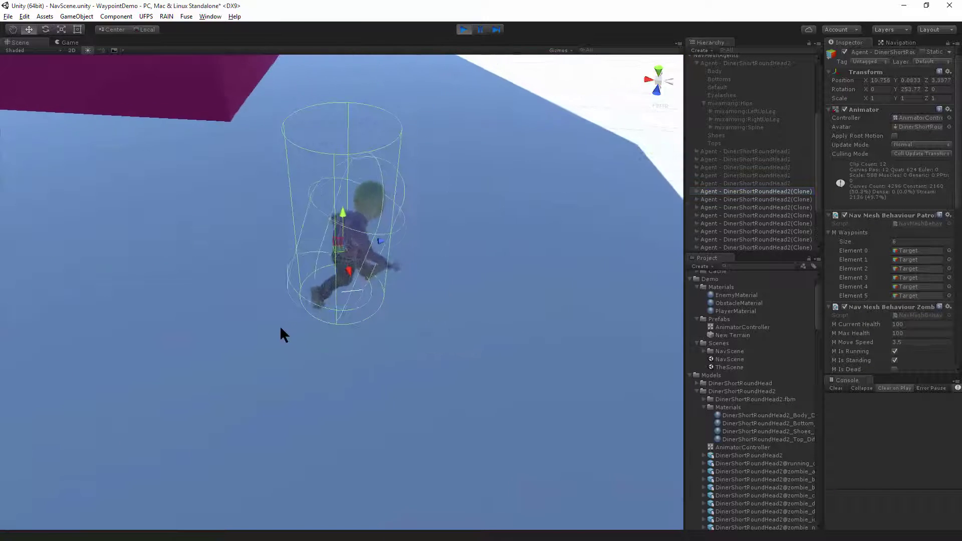
{"action": "left_click_drag", "start_coordinate": [282, 362], "coordinate": [386, 327], "text": "alt"}
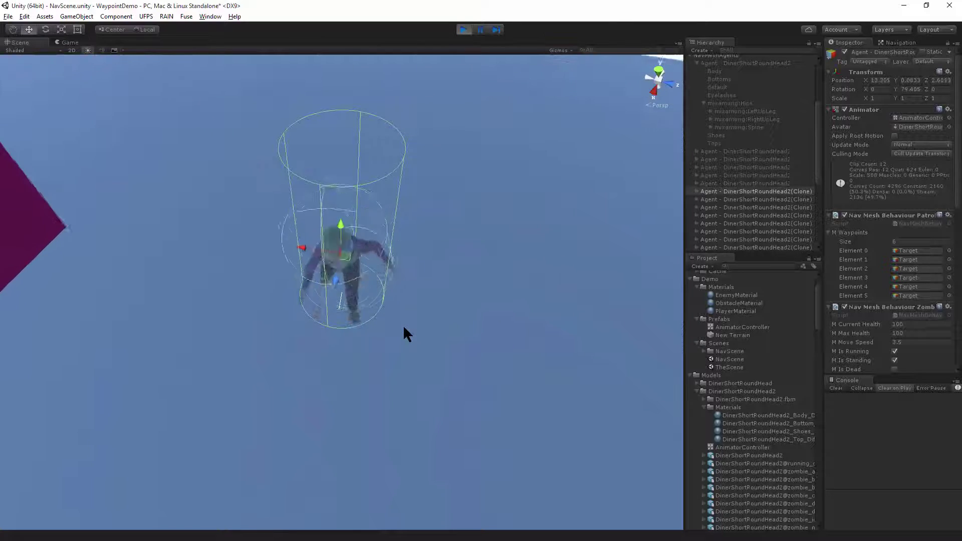
{"action": "left_click", "coordinate": [702, 223]}
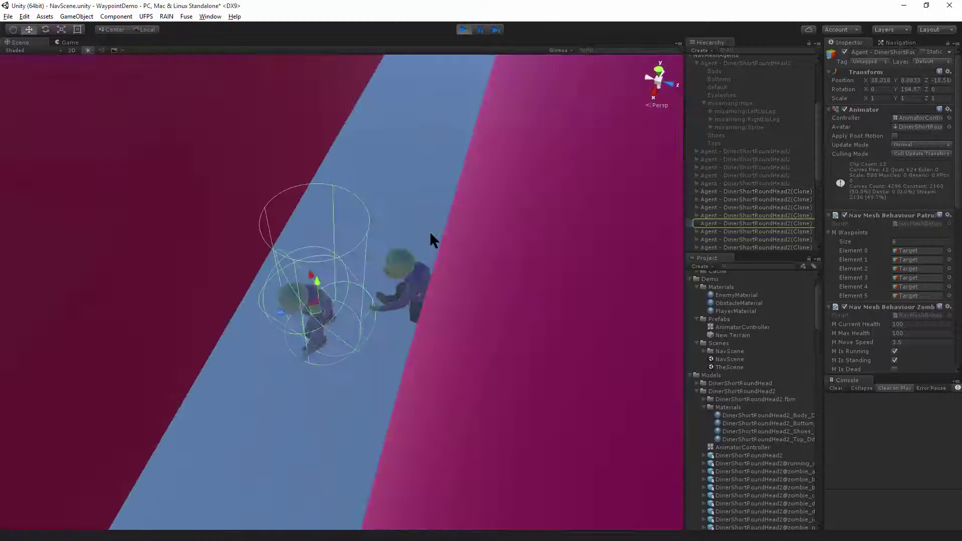
{"action": "key", "text": "f"}
{"action": "left_click", "coordinate": [742, 248]}
{"action": "key", "text": "f"}
{"action": "key", "text": "f"}
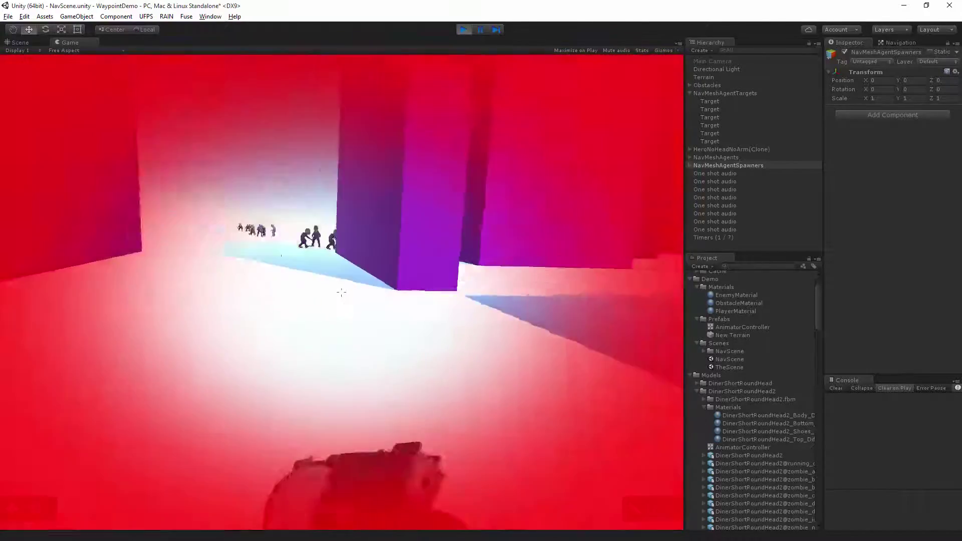
Playtest the scene by approaching the spawned zombies, shooting them with the machine gun while backing away, and reloading
{"action": "key", "text": "w"}
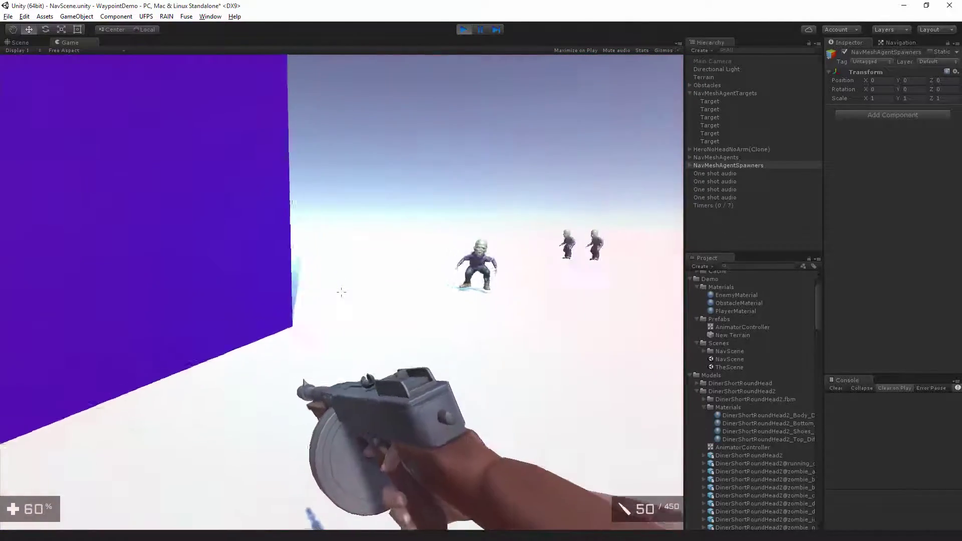
{"action": "left_click", "coordinate": [341, 292]}
{"action": "key", "text": "s"}
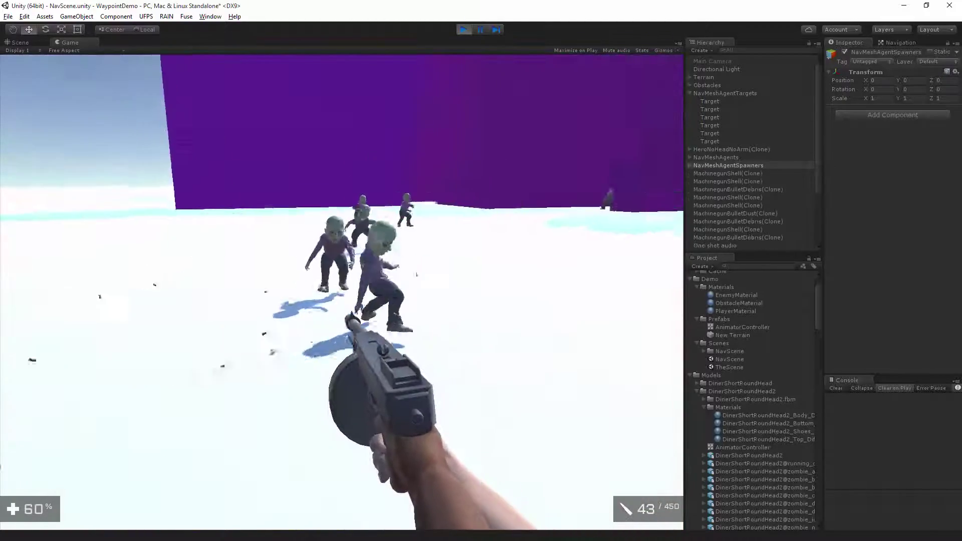
{"action": "left_click", "coordinate": [341, 292]}
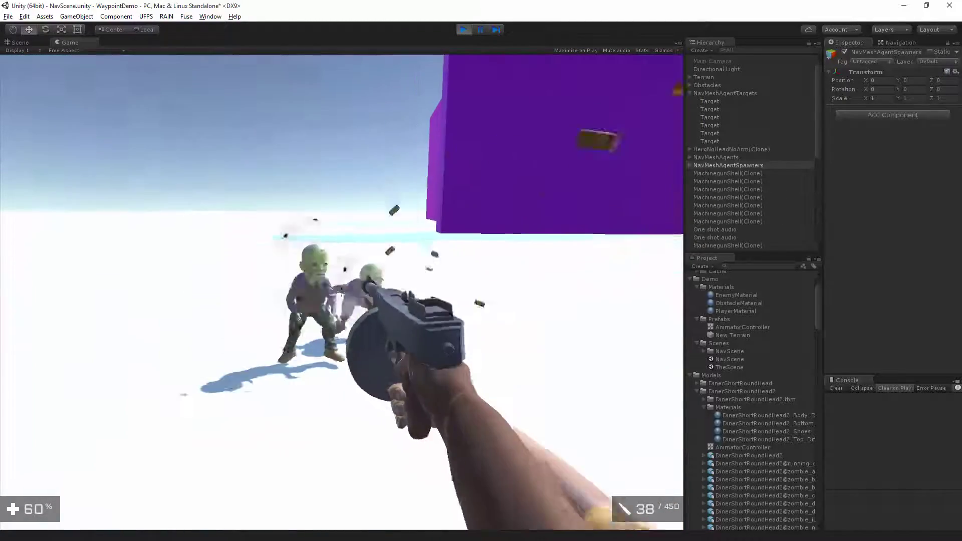
{"action": "left_click", "coordinate": [341, 292]}
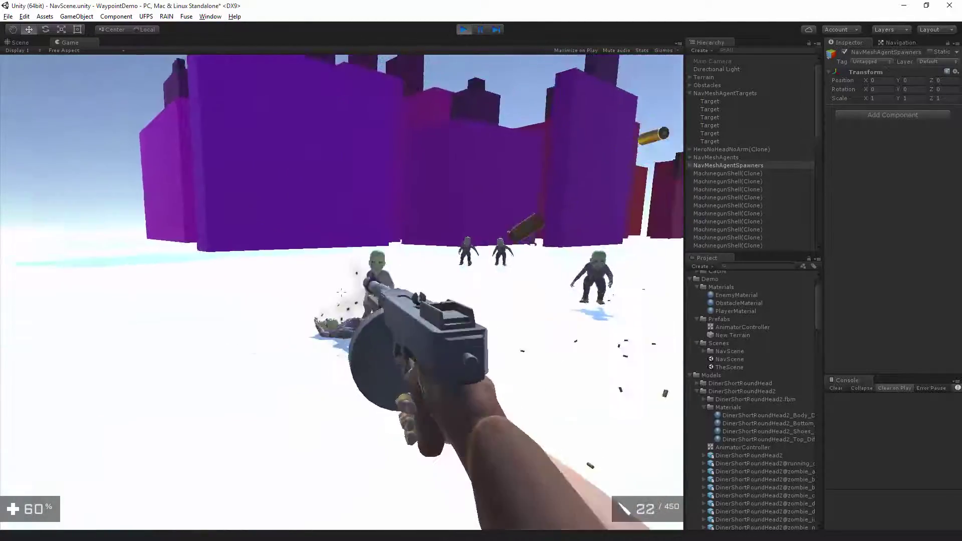
{"action": "key", "text": "s"}
{"action": "left_click", "coordinate": [341, 292]}
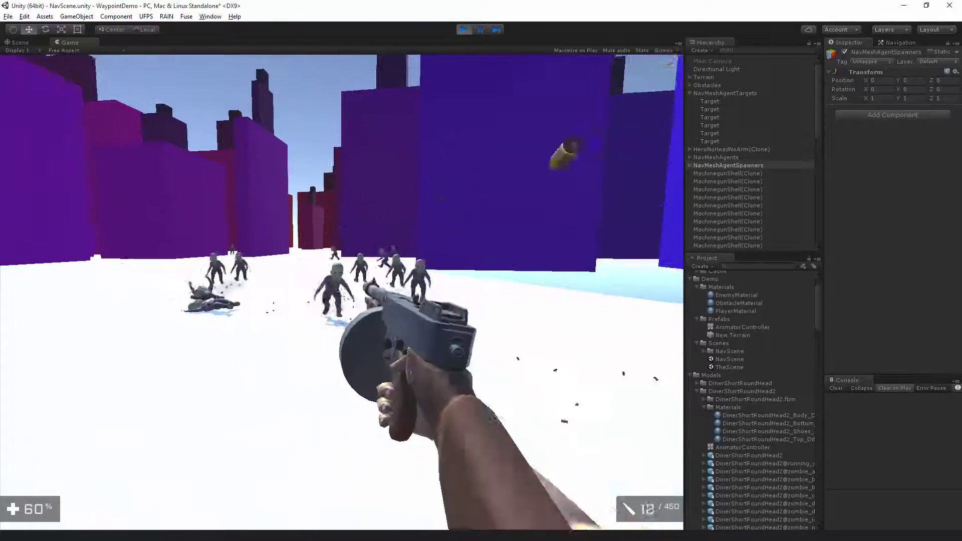
{"action": "key", "text": "r"}
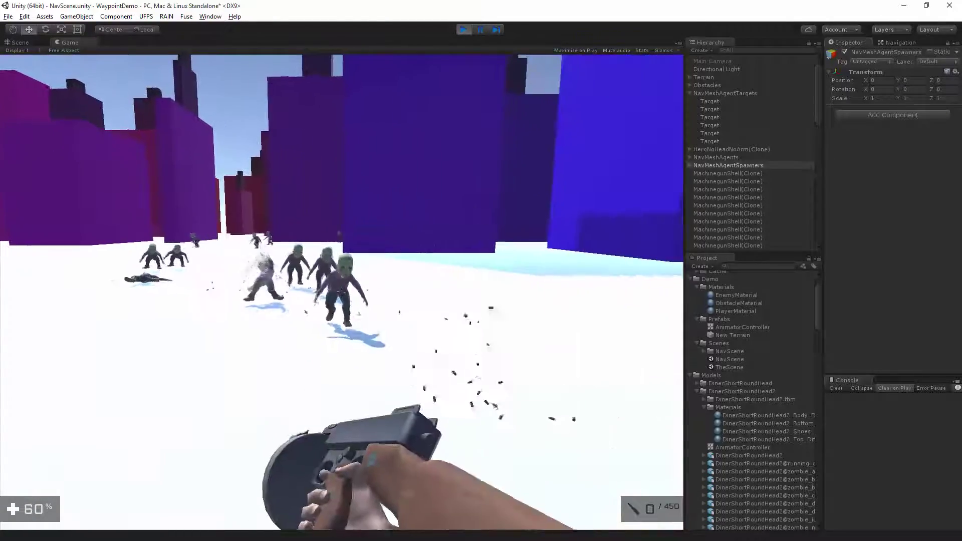
Fire the next two magazines at the approaching zombies to test their hit and death animations, reloading in between
{"action": "left_click", "coordinate": [342, 292]}
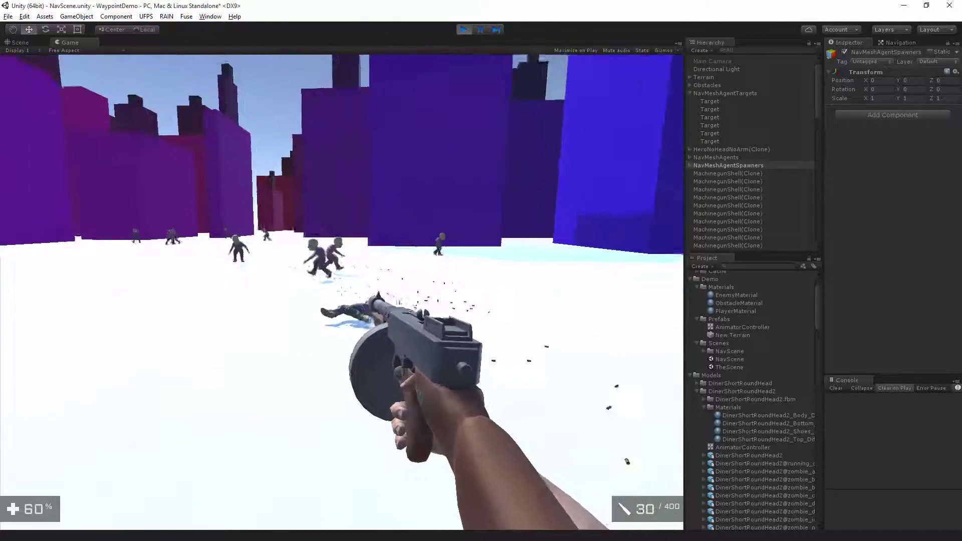
{"action": "left_click", "coordinate": [341, 292]}
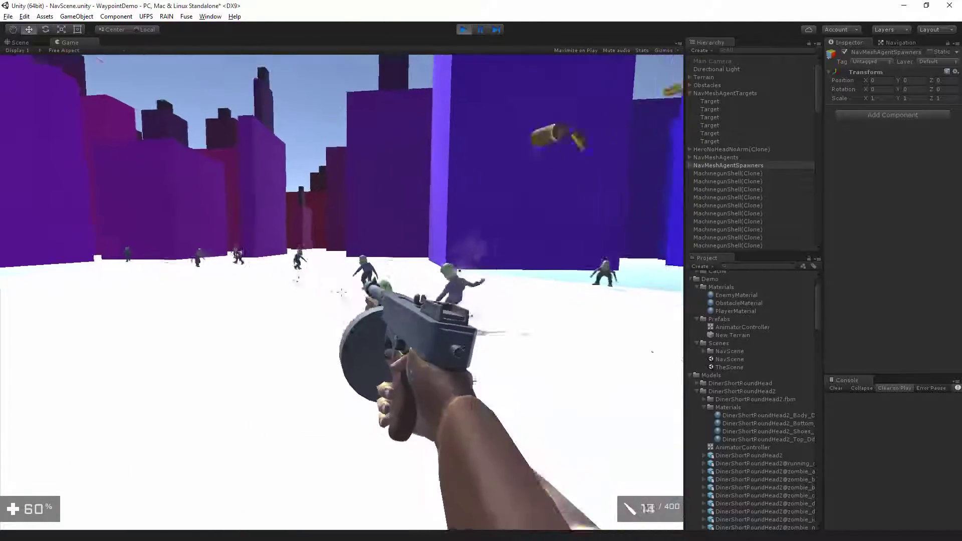
{"action": "left_click", "coordinate": [341, 292]}
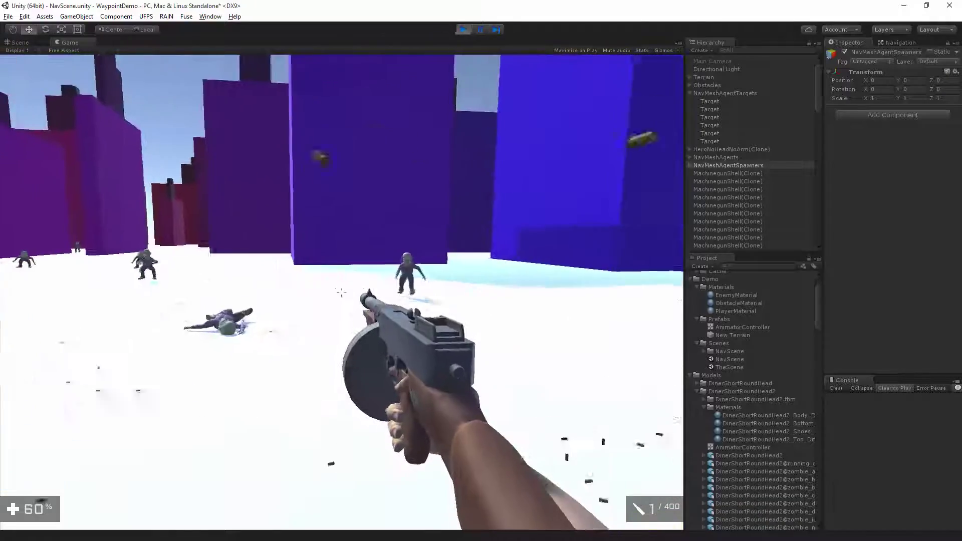
{"action": "key", "text": "r"}
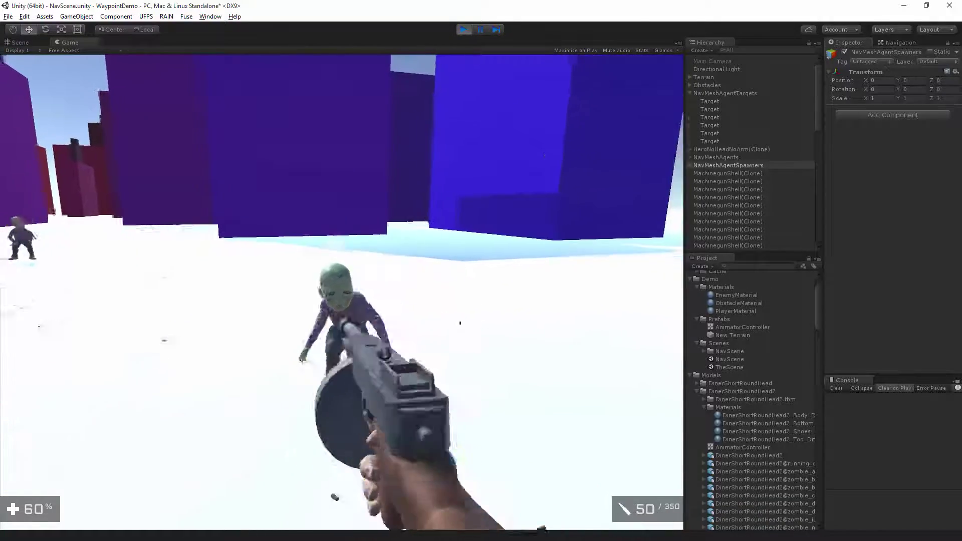
{"action": "left_click", "coordinate": [341, 292]}
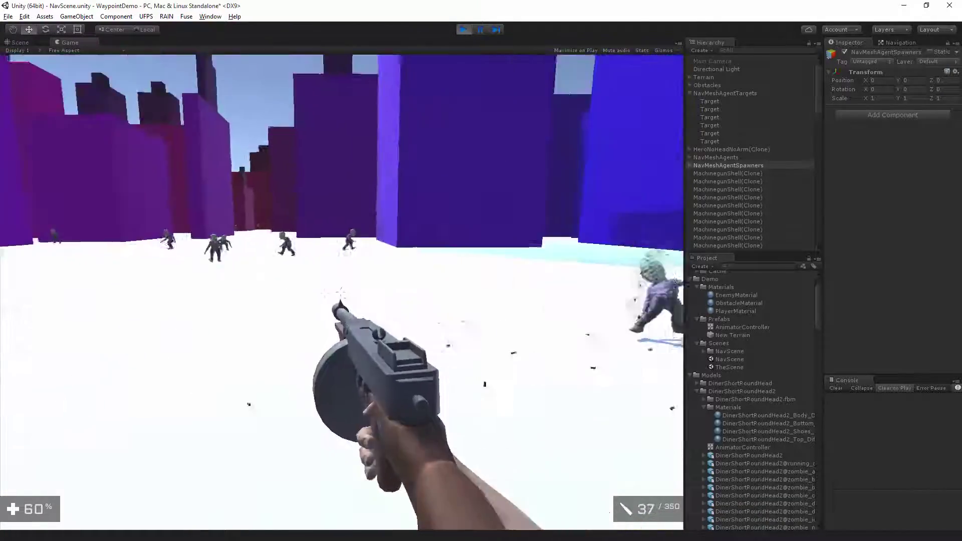
{"action": "left_click", "coordinate": [341, 292]}
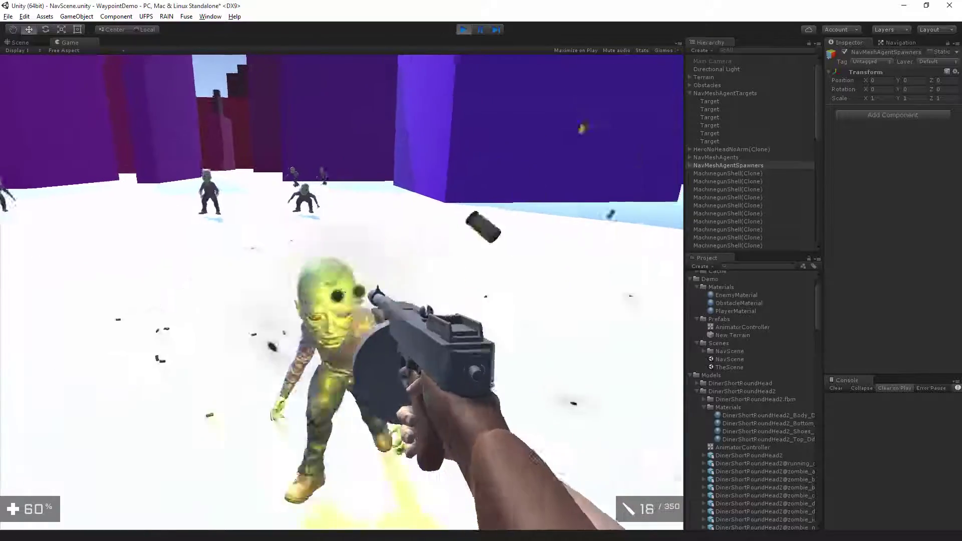
{"action": "left_click", "coordinate": [341, 292]}
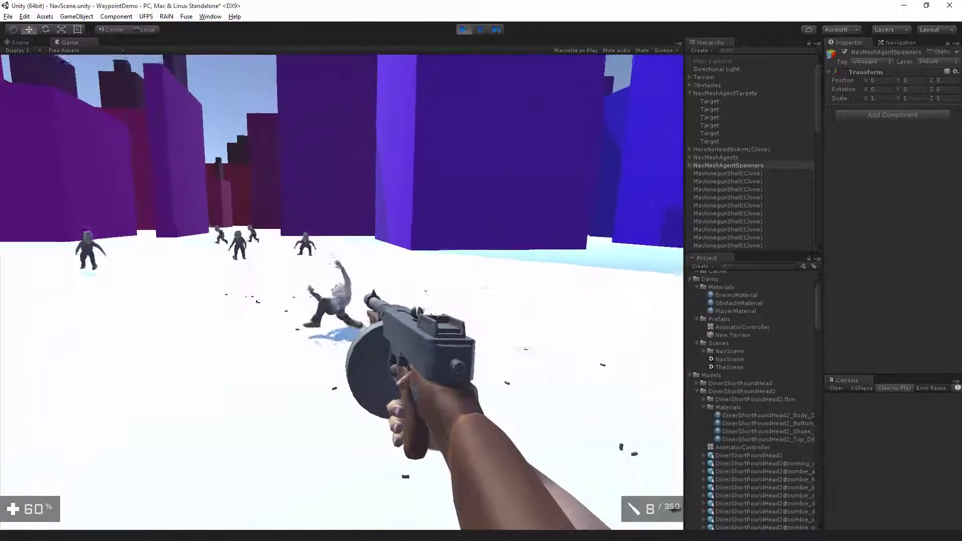
{"action": "left_click", "coordinate": [341, 293]}
{"action": "left_click", "coordinate": [342, 292]}
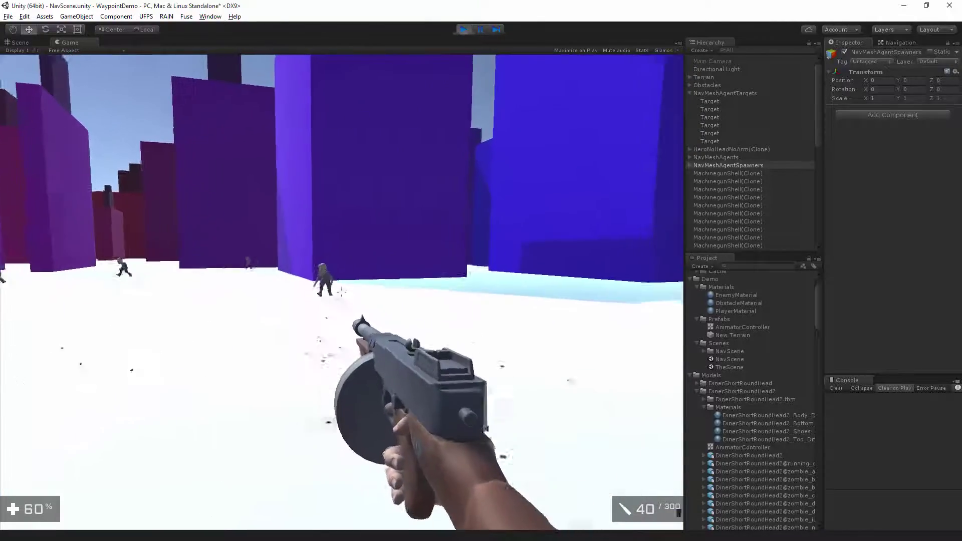
Shoot the zombies at close range to test their melee attacks and damage reactions, using up the magazine while retreating
{"action": "left_click", "coordinate": [341, 292]}
{"action": "left_click", "coordinate": [342, 293]}
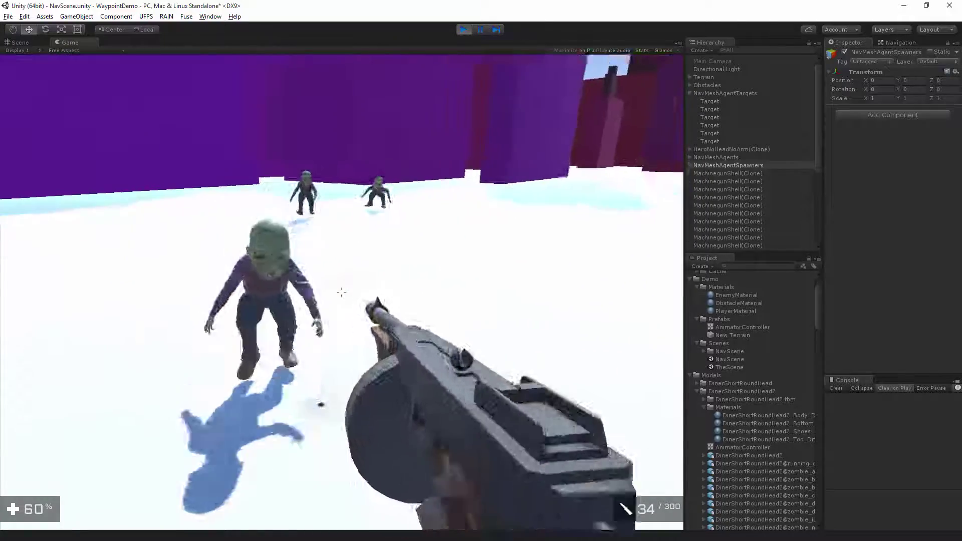
{"action": "left_click", "coordinate": [341, 292]}
{"action": "left_click", "coordinate": [341, 293]}
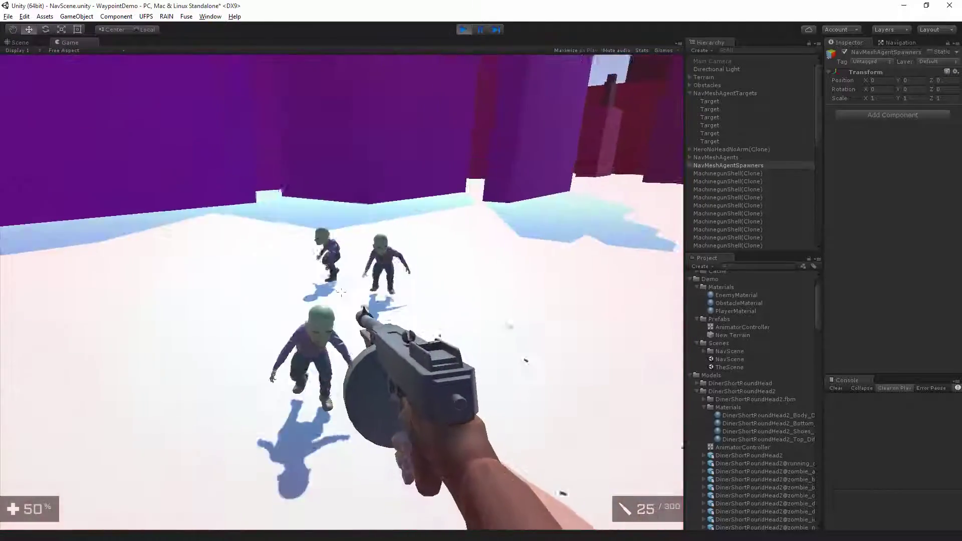
{"action": "left_click", "coordinate": [341, 292]}
{"action": "left_click", "coordinate": [341, 292]}
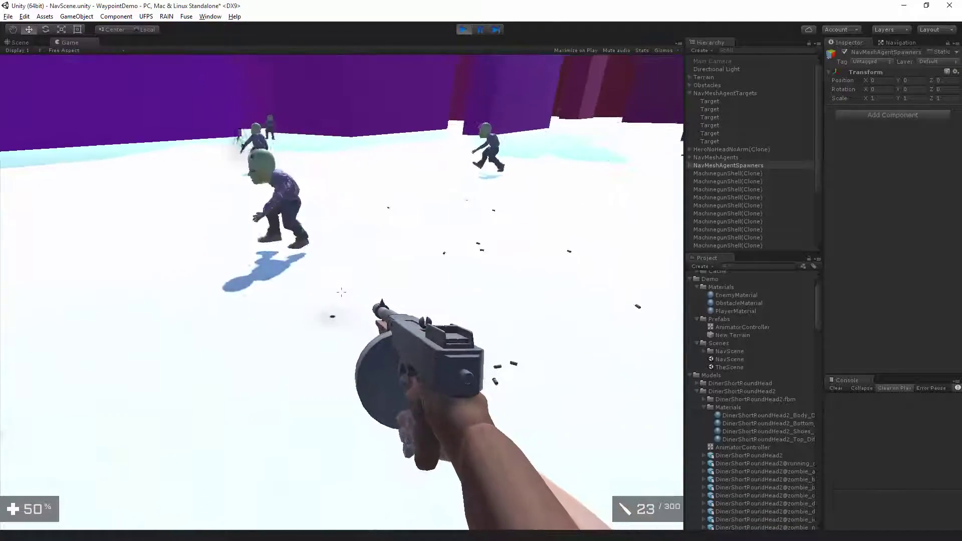
{"action": "left_click", "coordinate": [341, 292]}
{"action": "left_click", "coordinate": [341, 292]}
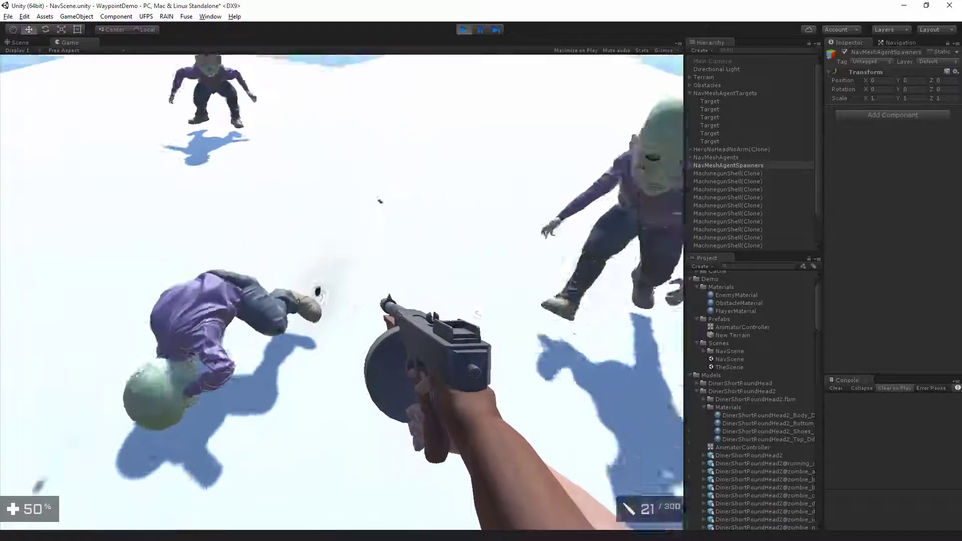
{"action": "left_click", "coordinate": [337, 293]}
{"action": "left_click", "coordinate": [341, 292]}
{"action": "left_click", "coordinate": [341, 292]}
{"action": "left_click", "coordinate": [341, 292]}
{"action": "left_click", "coordinate": [341, 292]}
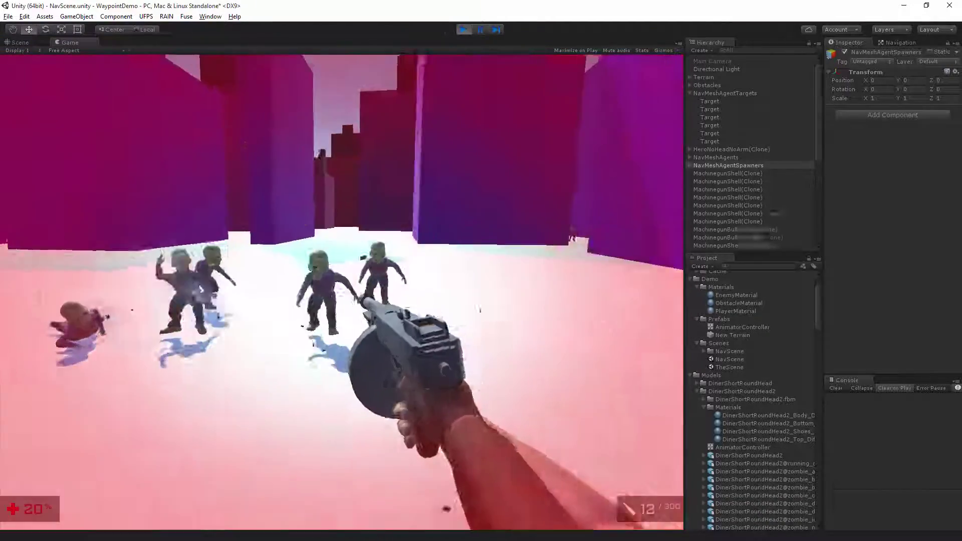
{"action": "left_click", "coordinate": [341, 292]}
{"action": "left_click", "coordinate": [341, 292]}
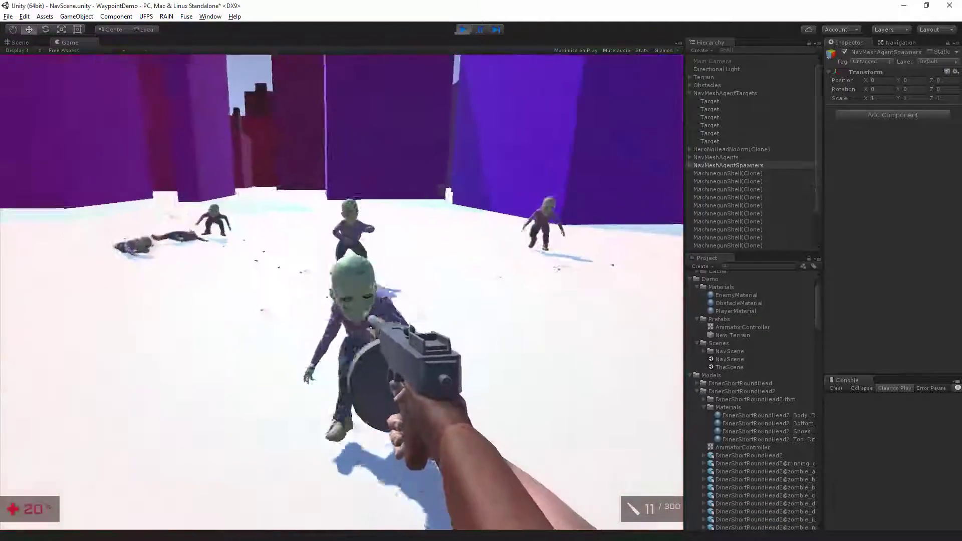
{"action": "left_click", "coordinate": [341, 292]}
{"action": "left_click", "coordinate": [341, 292]}
{"action": "left_click", "coordinate": [341, 292]}
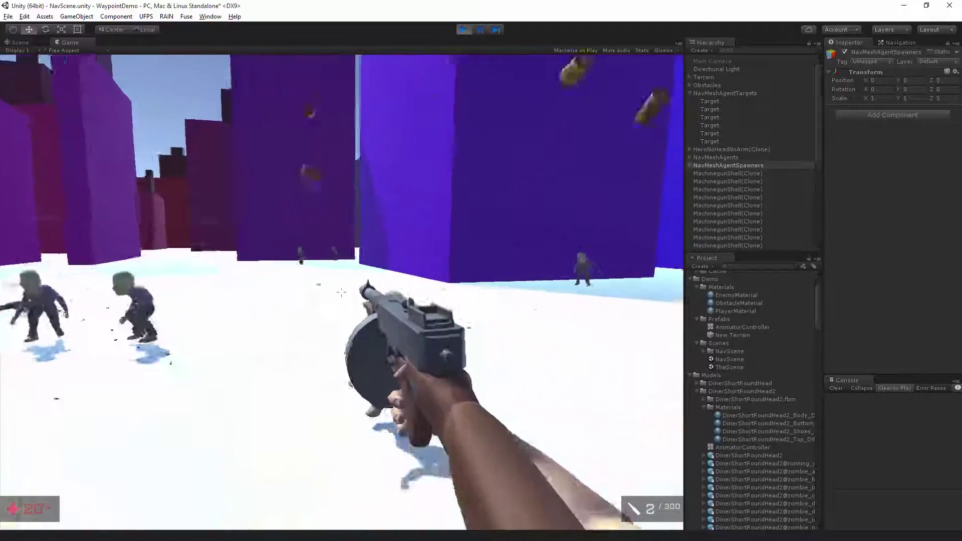
{"action": "left_click", "coordinate": [342, 292]}
{"action": "key", "text": "s"}
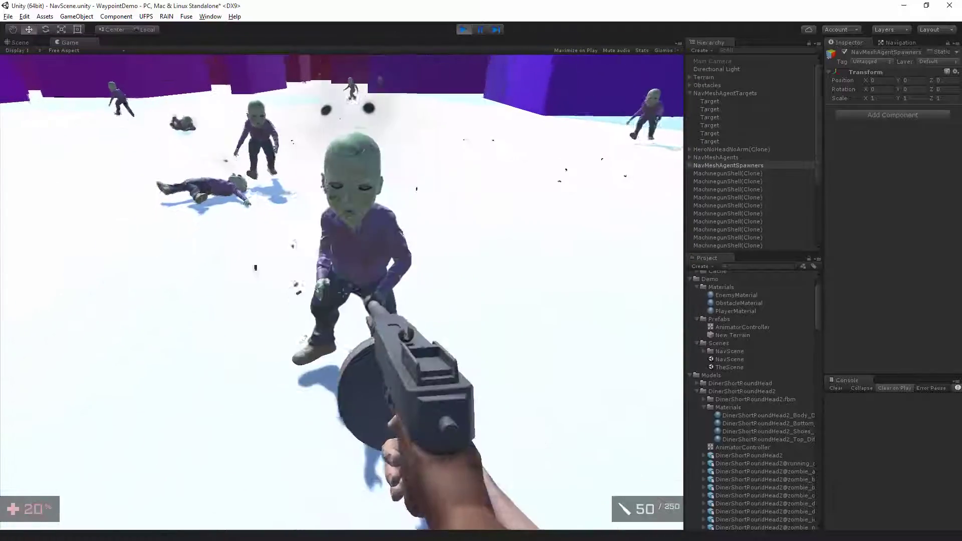
Fire single shots at the nearest group of zombies to examine their individual hit reactions
{"action": "left_click", "coordinate": [341, 292]}
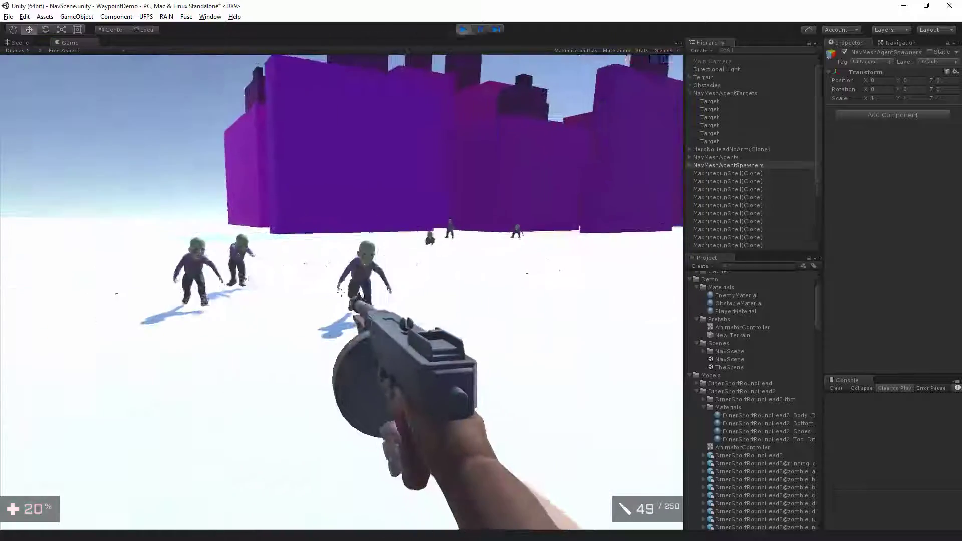
{"action": "left_click", "coordinate": [342, 292]}
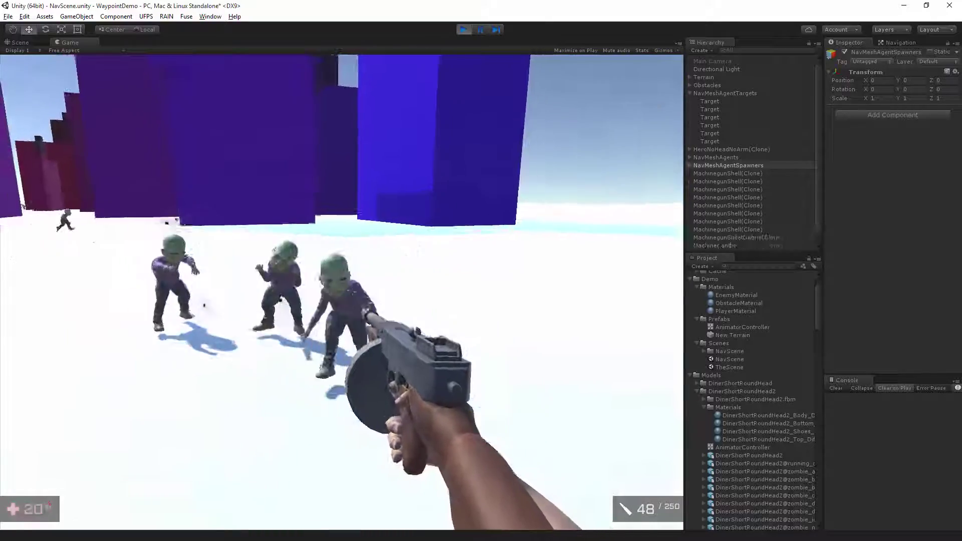
{"action": "left_click", "coordinate": [342, 292]}
{"action": "left_click", "coordinate": [342, 292]}
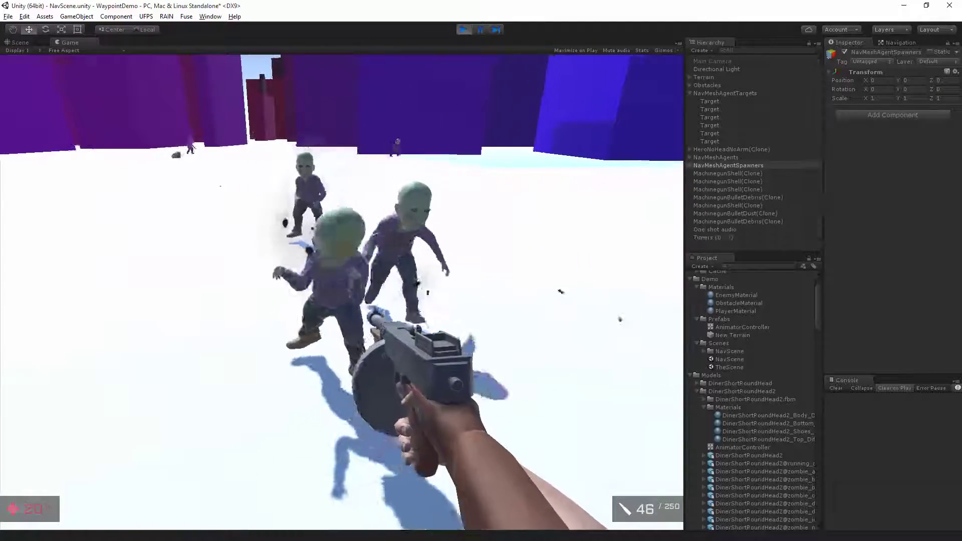